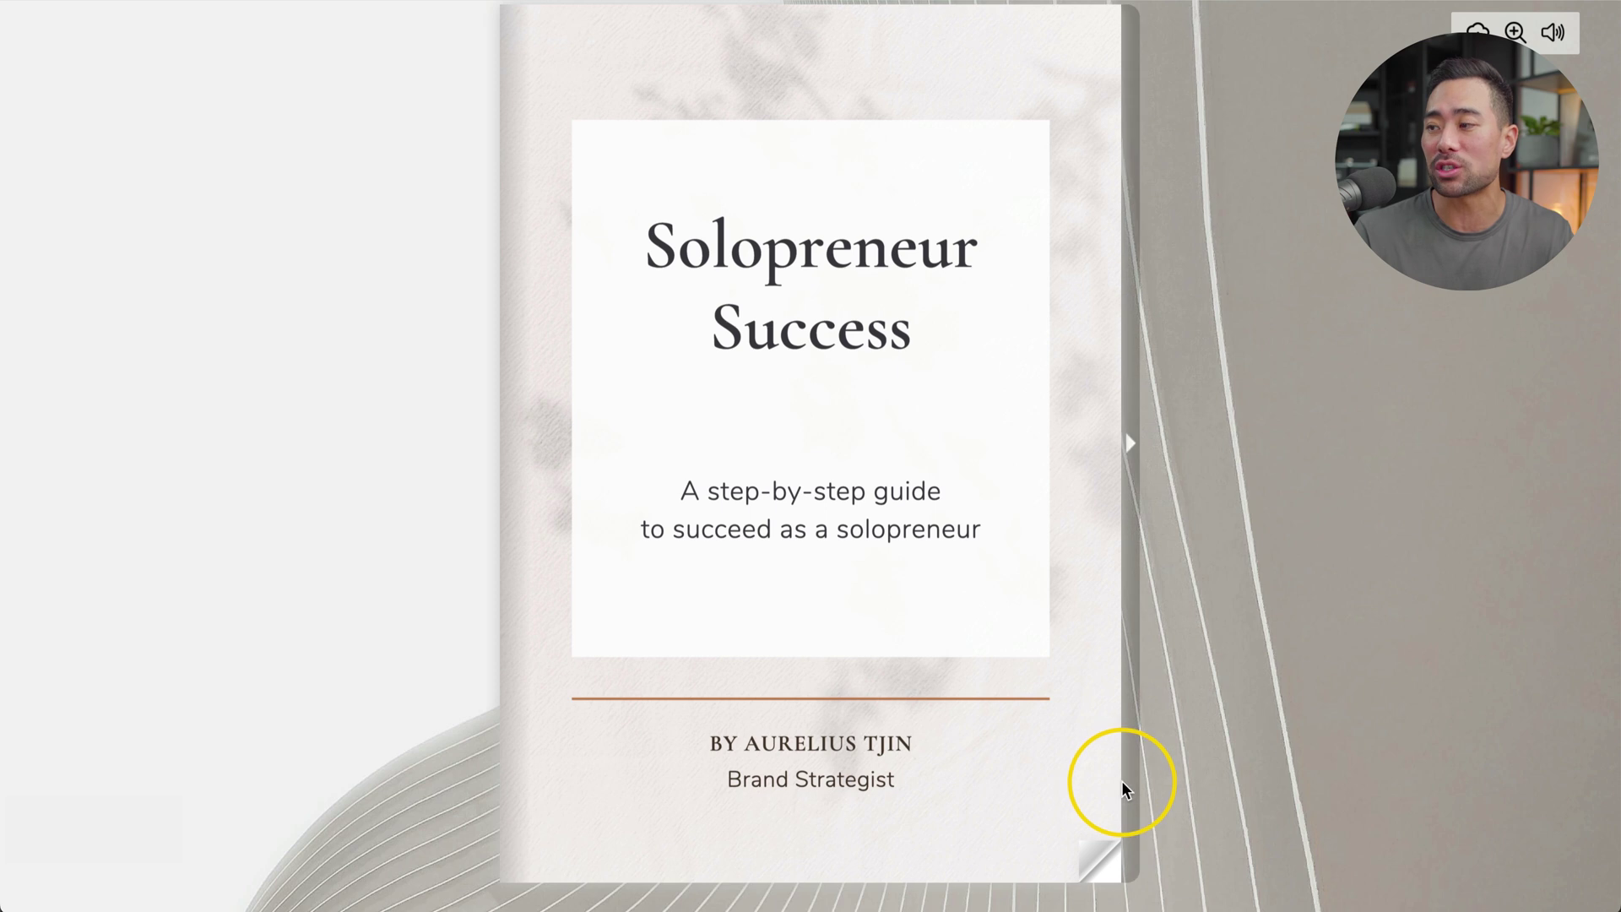
Flip past the Social Media Branding, Tools & Resources and Checklist spreads to Thank you, then play its YouTube video.
left_click(1107, 870)
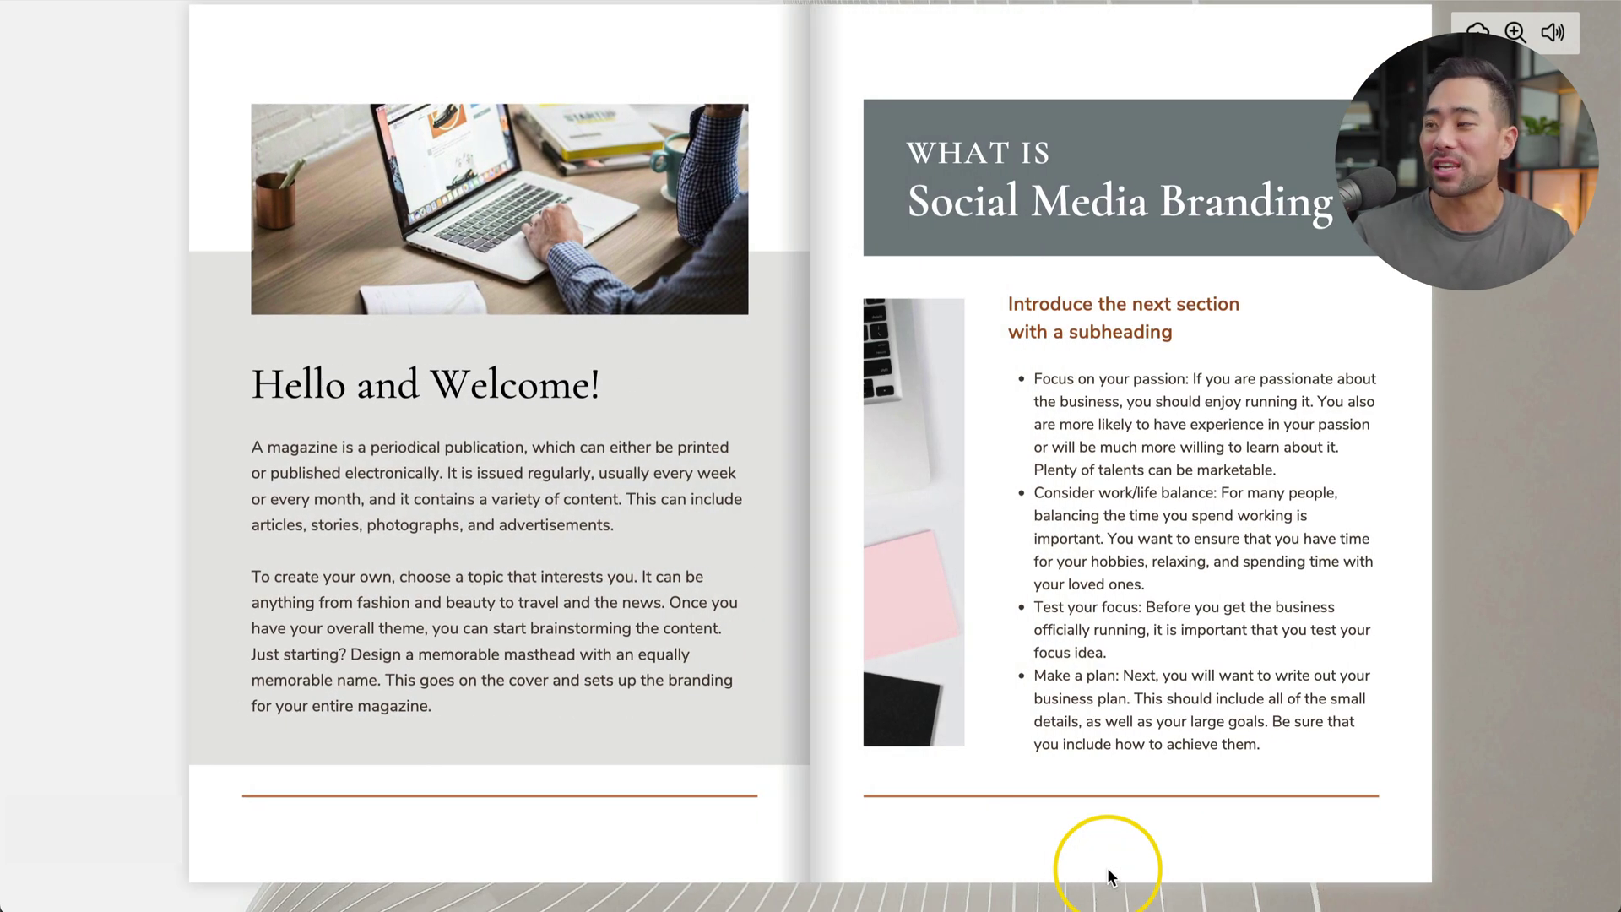
left_click(1420, 842)
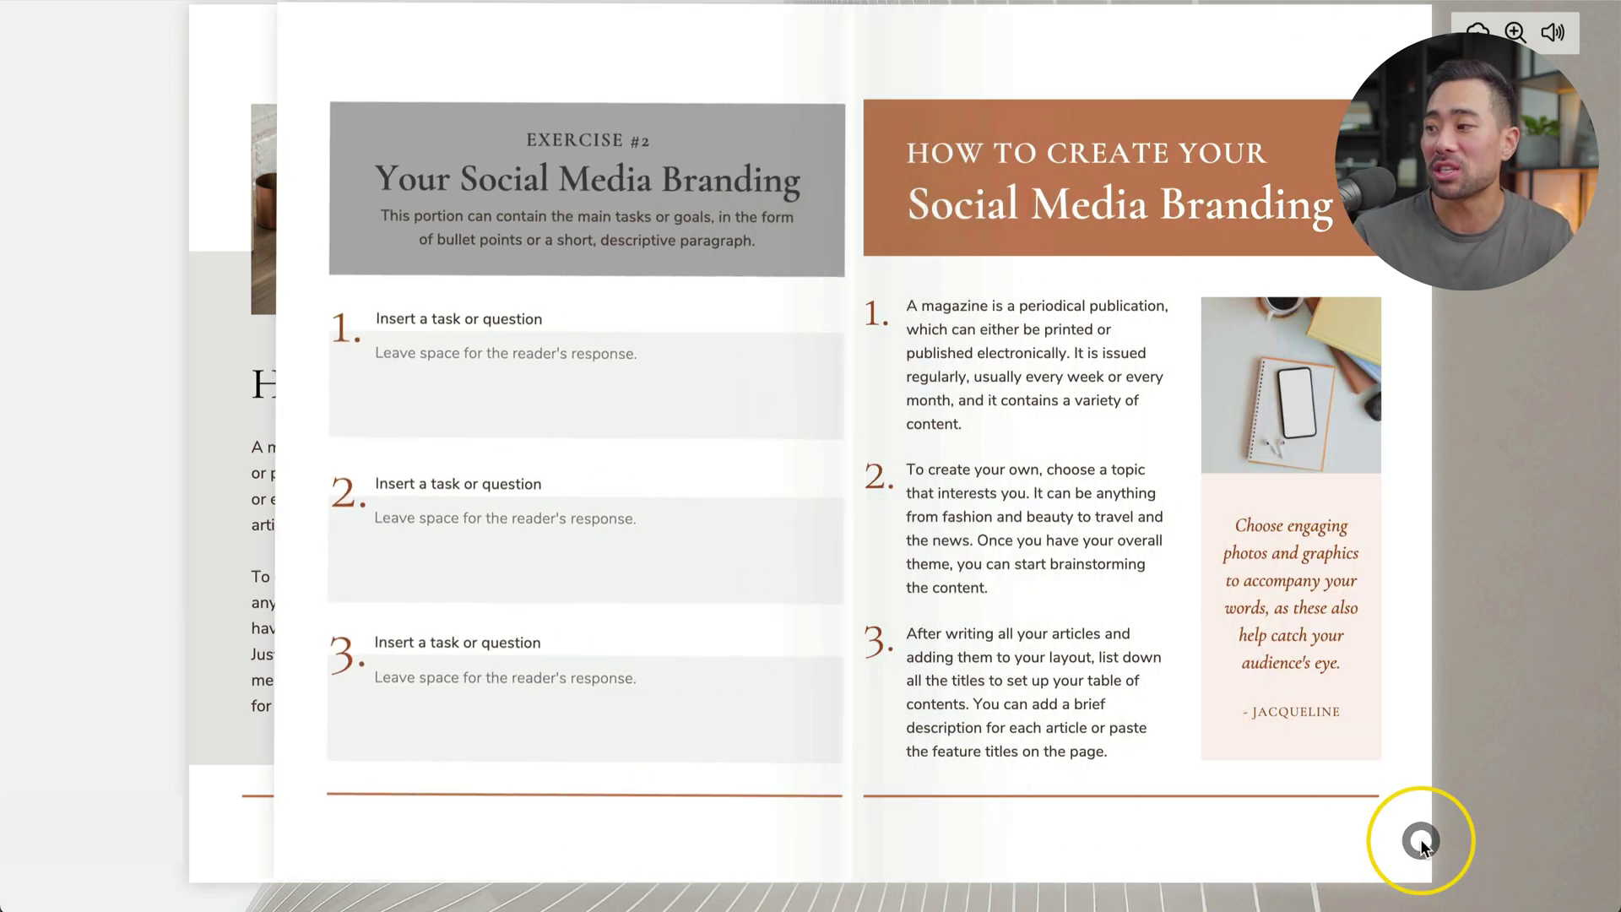
left_click(1393, 854)
left_click(1408, 861)
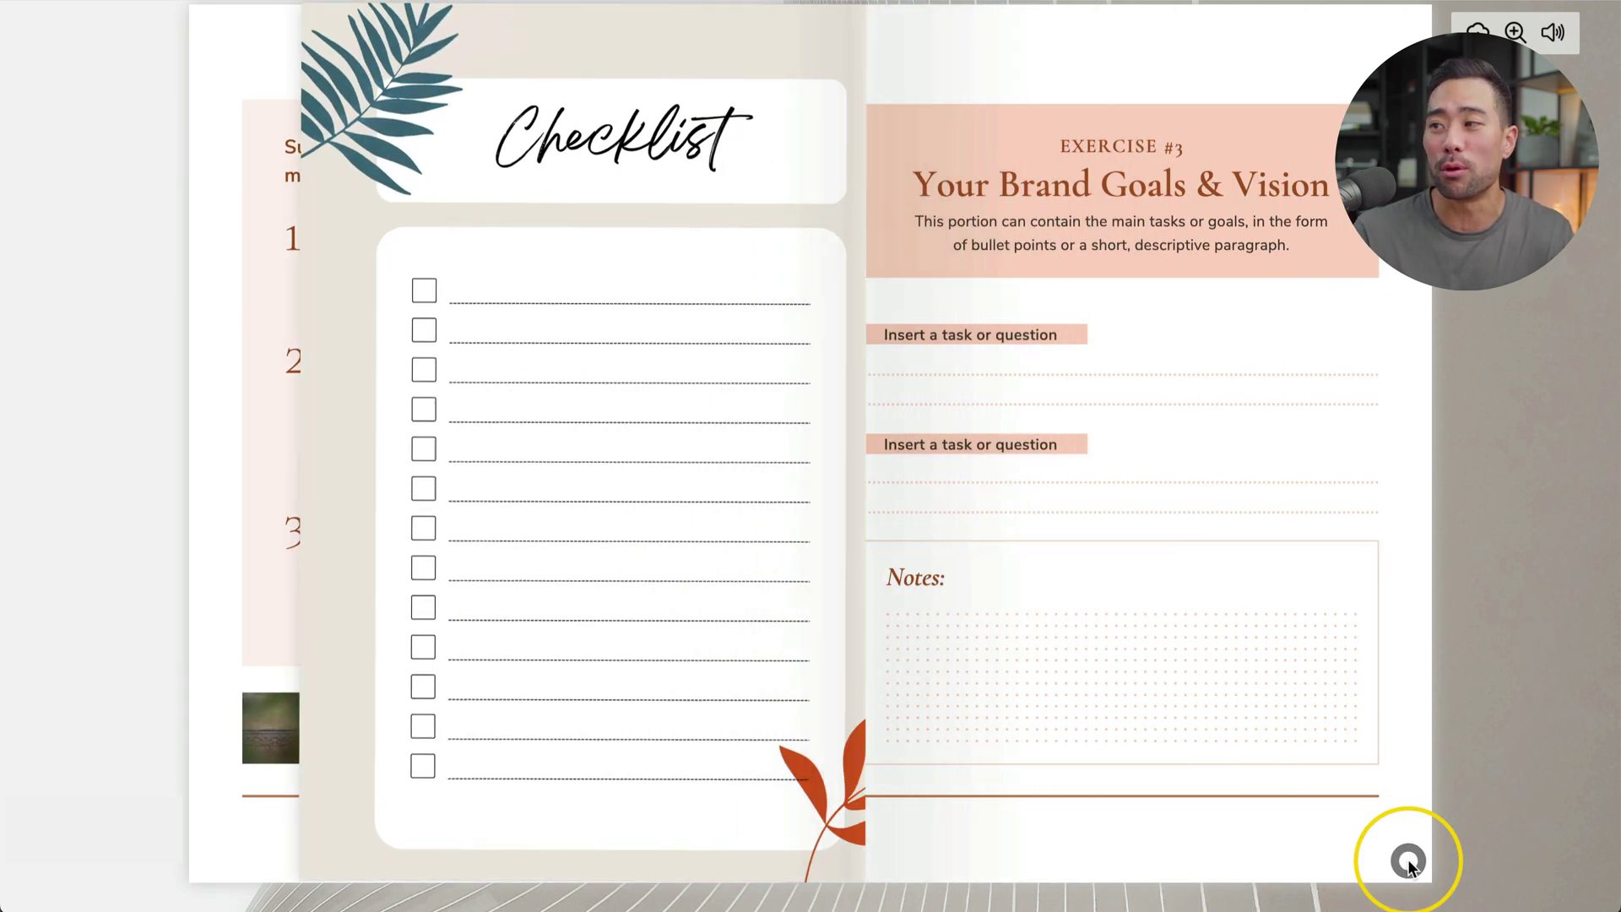
left_click(1407, 867)
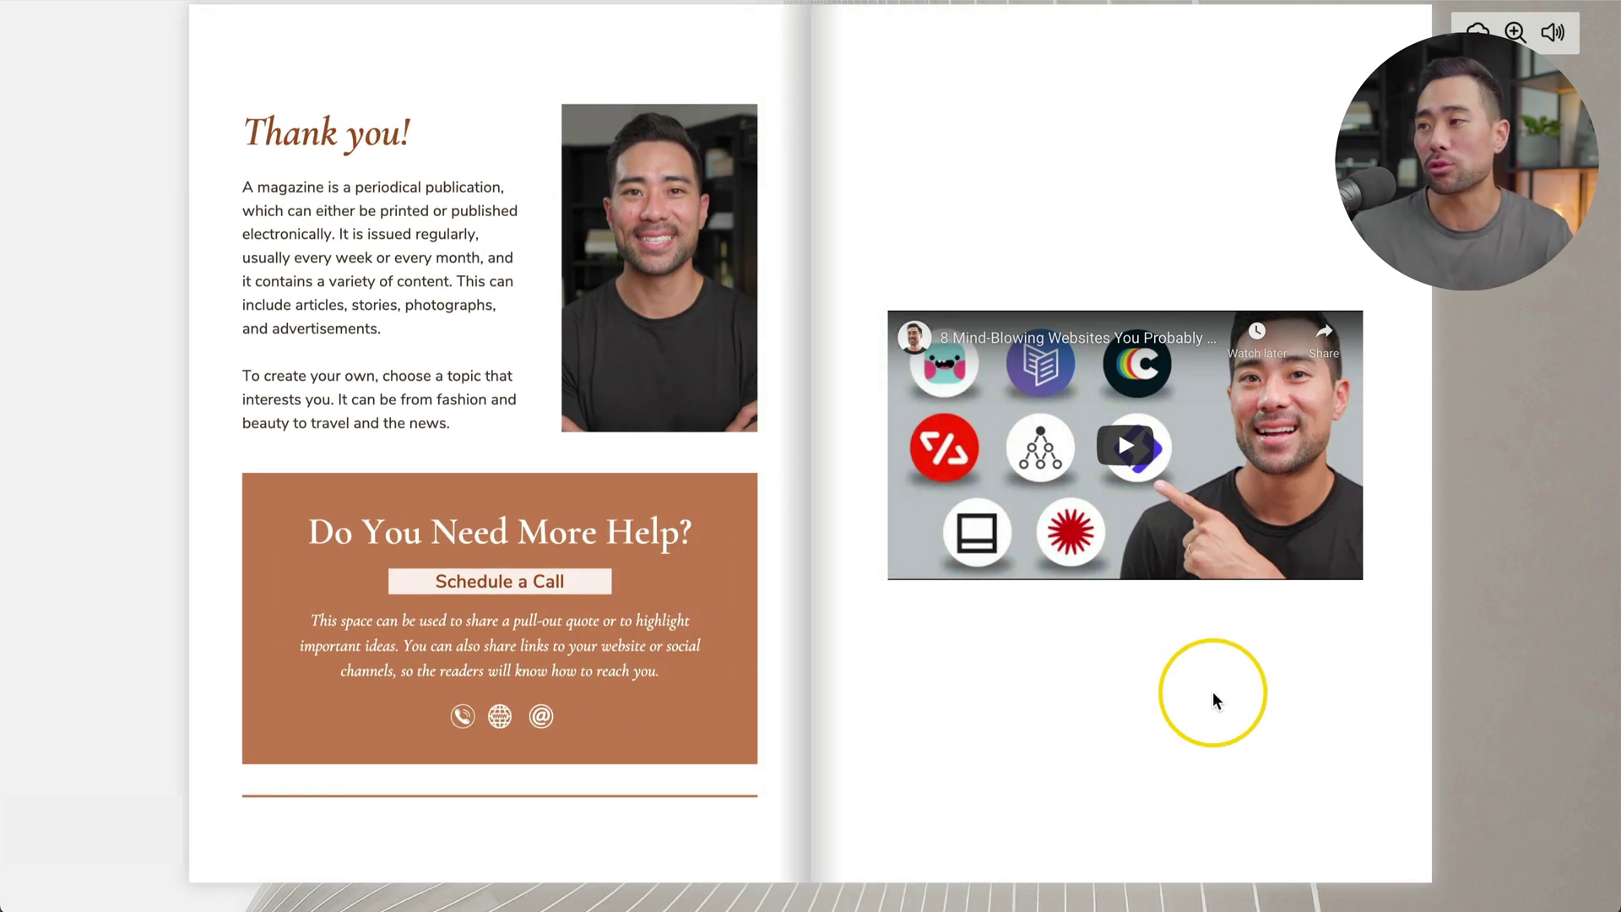
left_click(1131, 461)
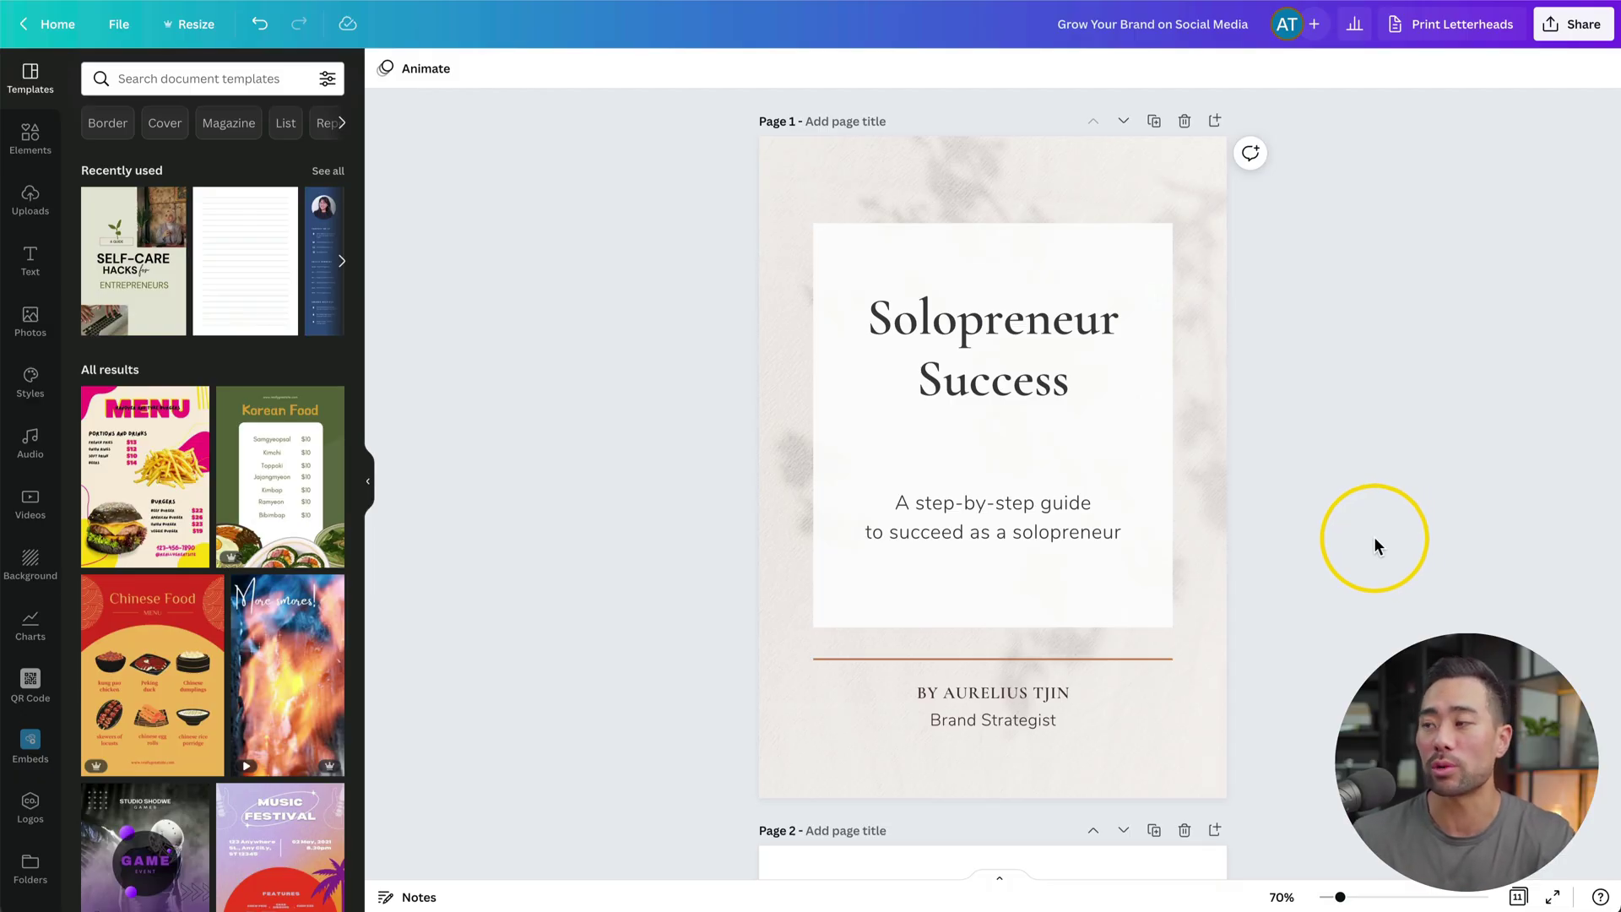
scroll(1374, 541, "down", 13)
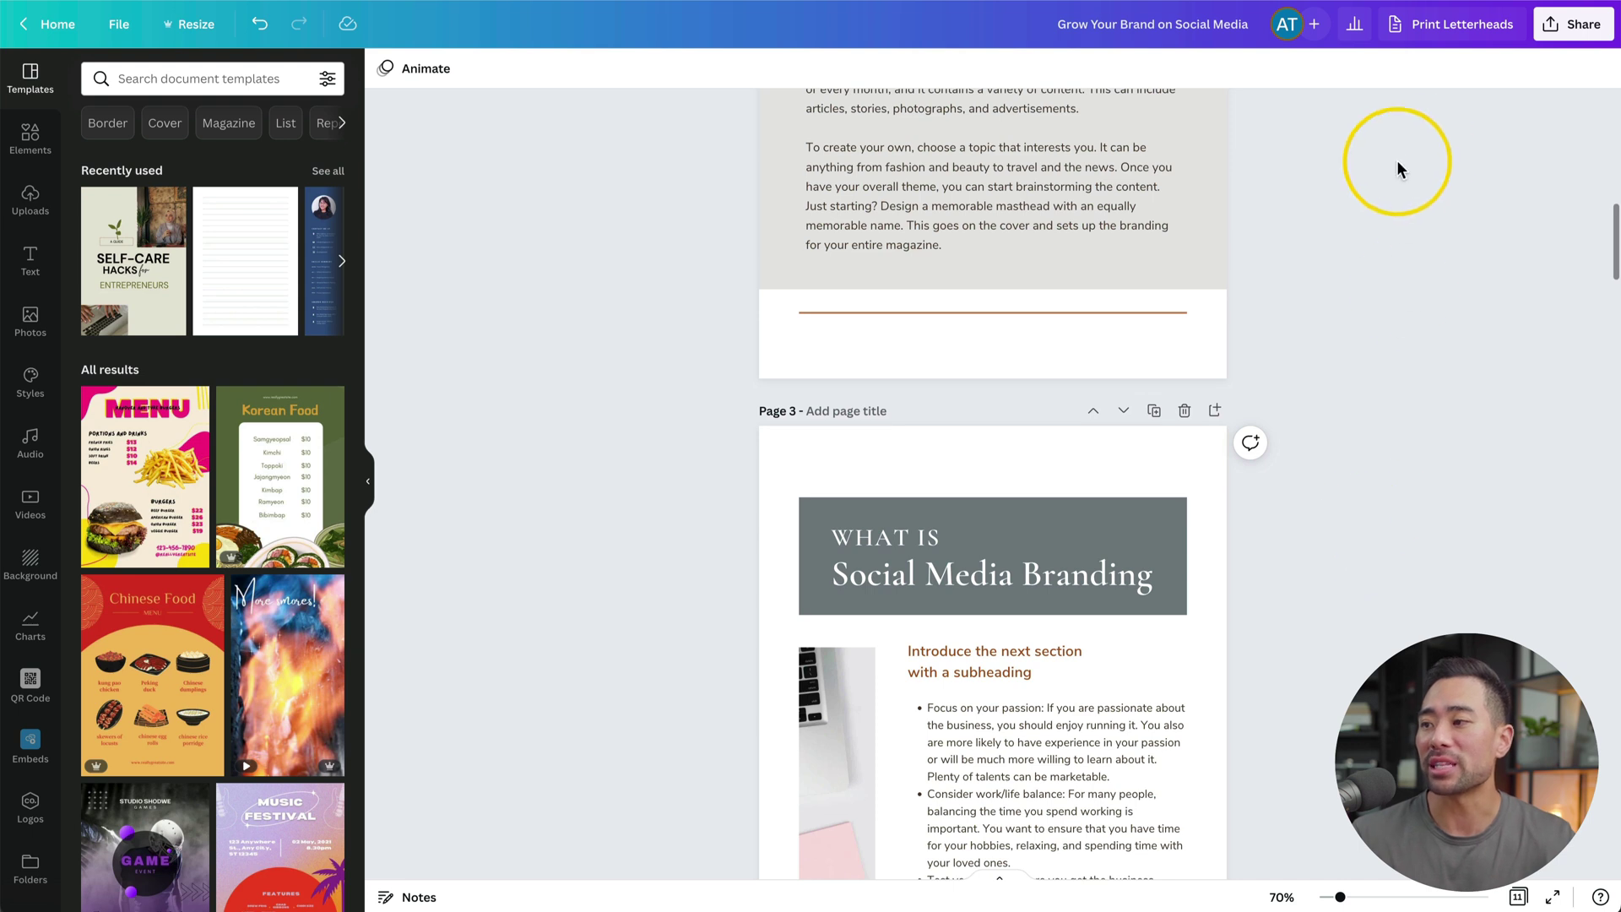
scroll(1317, 445, "down", 10)
scroll(1317, 449, "down", 20)
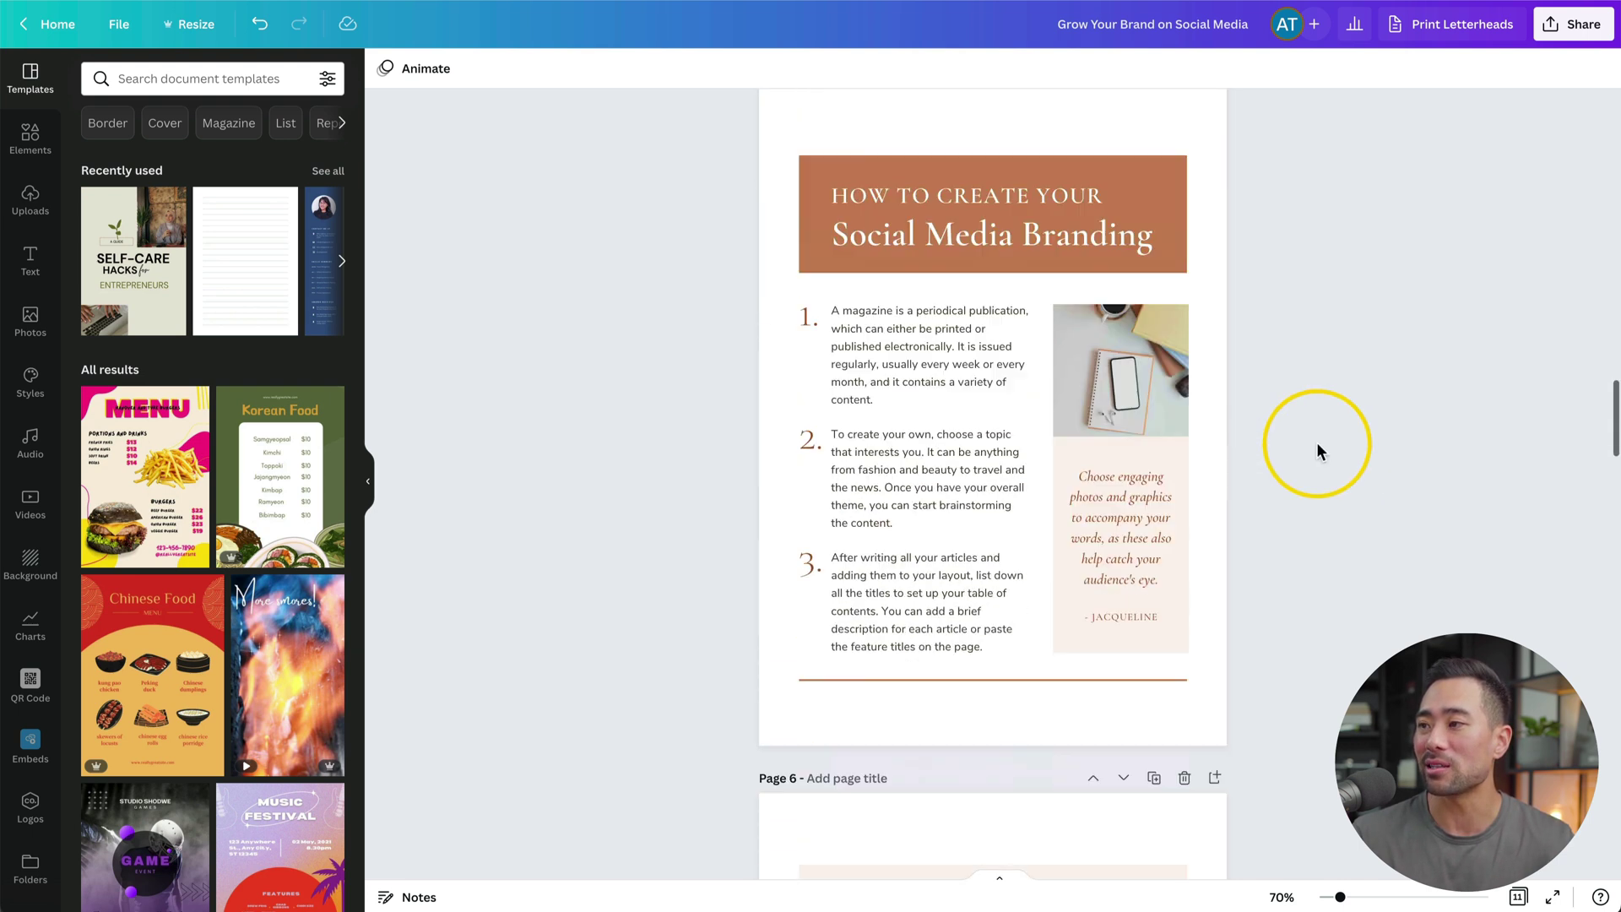
scroll(1317, 451, "down", 20)
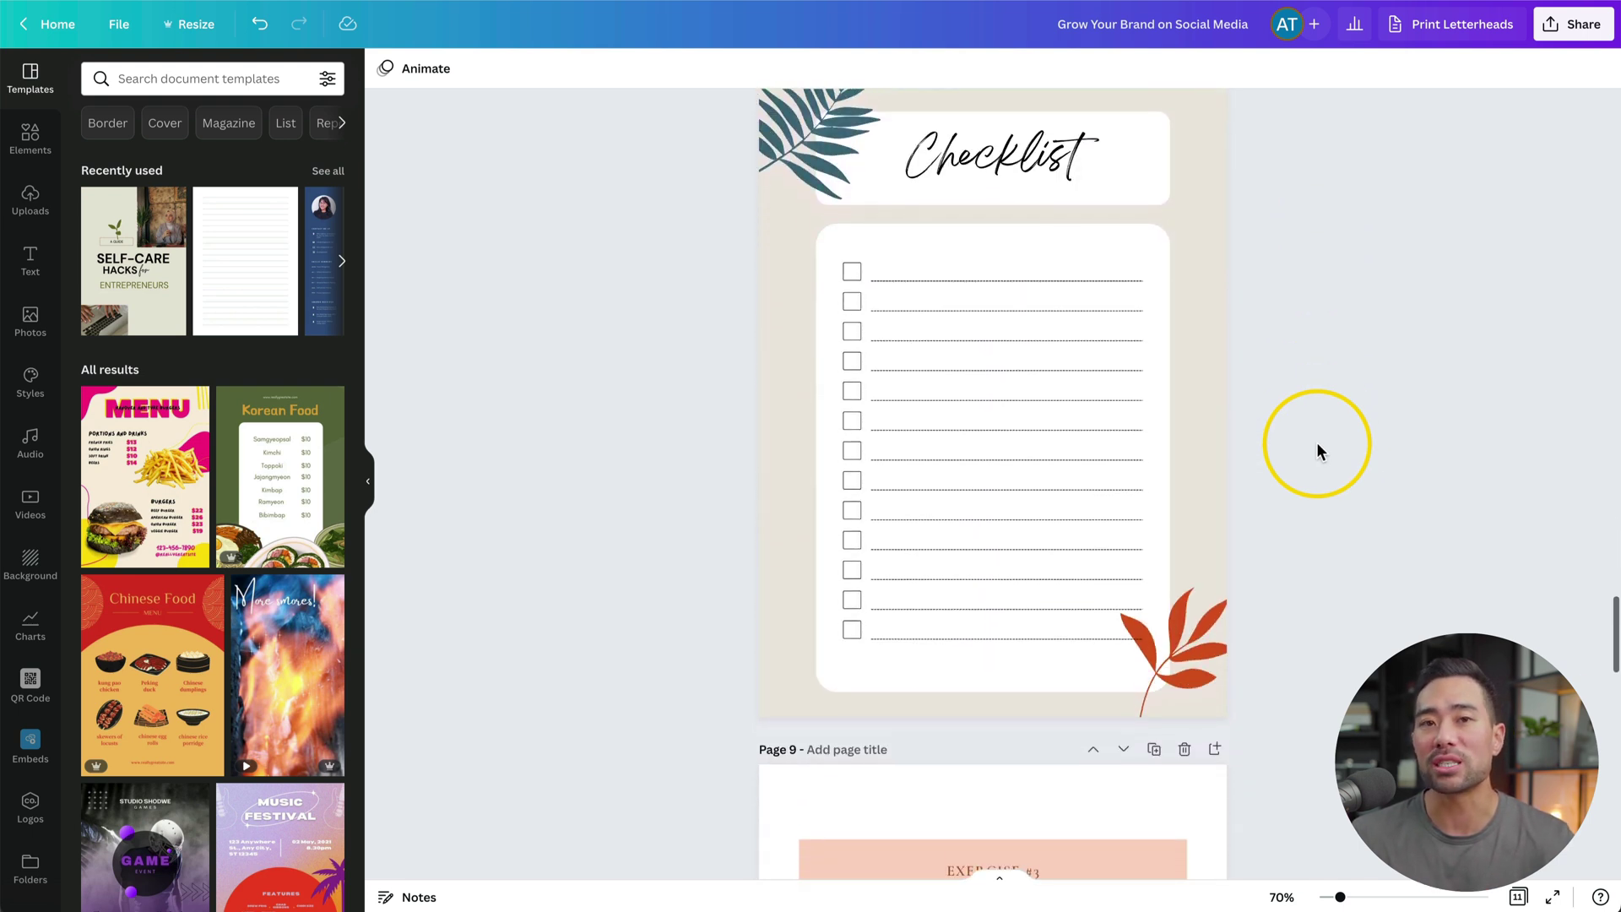
scroll(1317, 451, "down", 10)
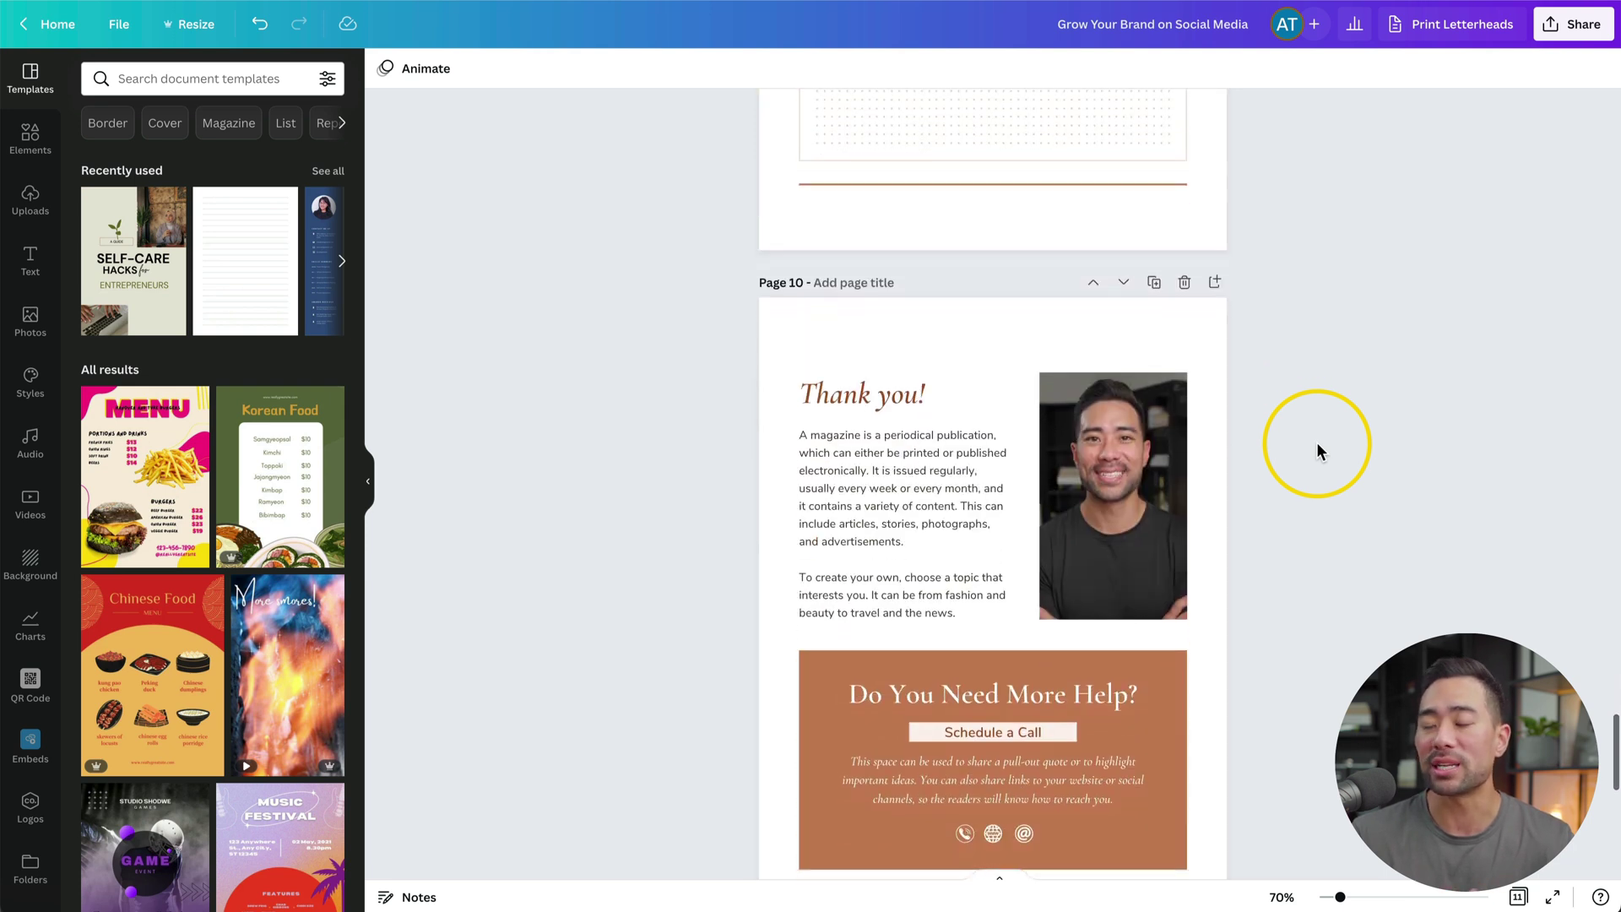
scroll(1317, 449, "down", 2)
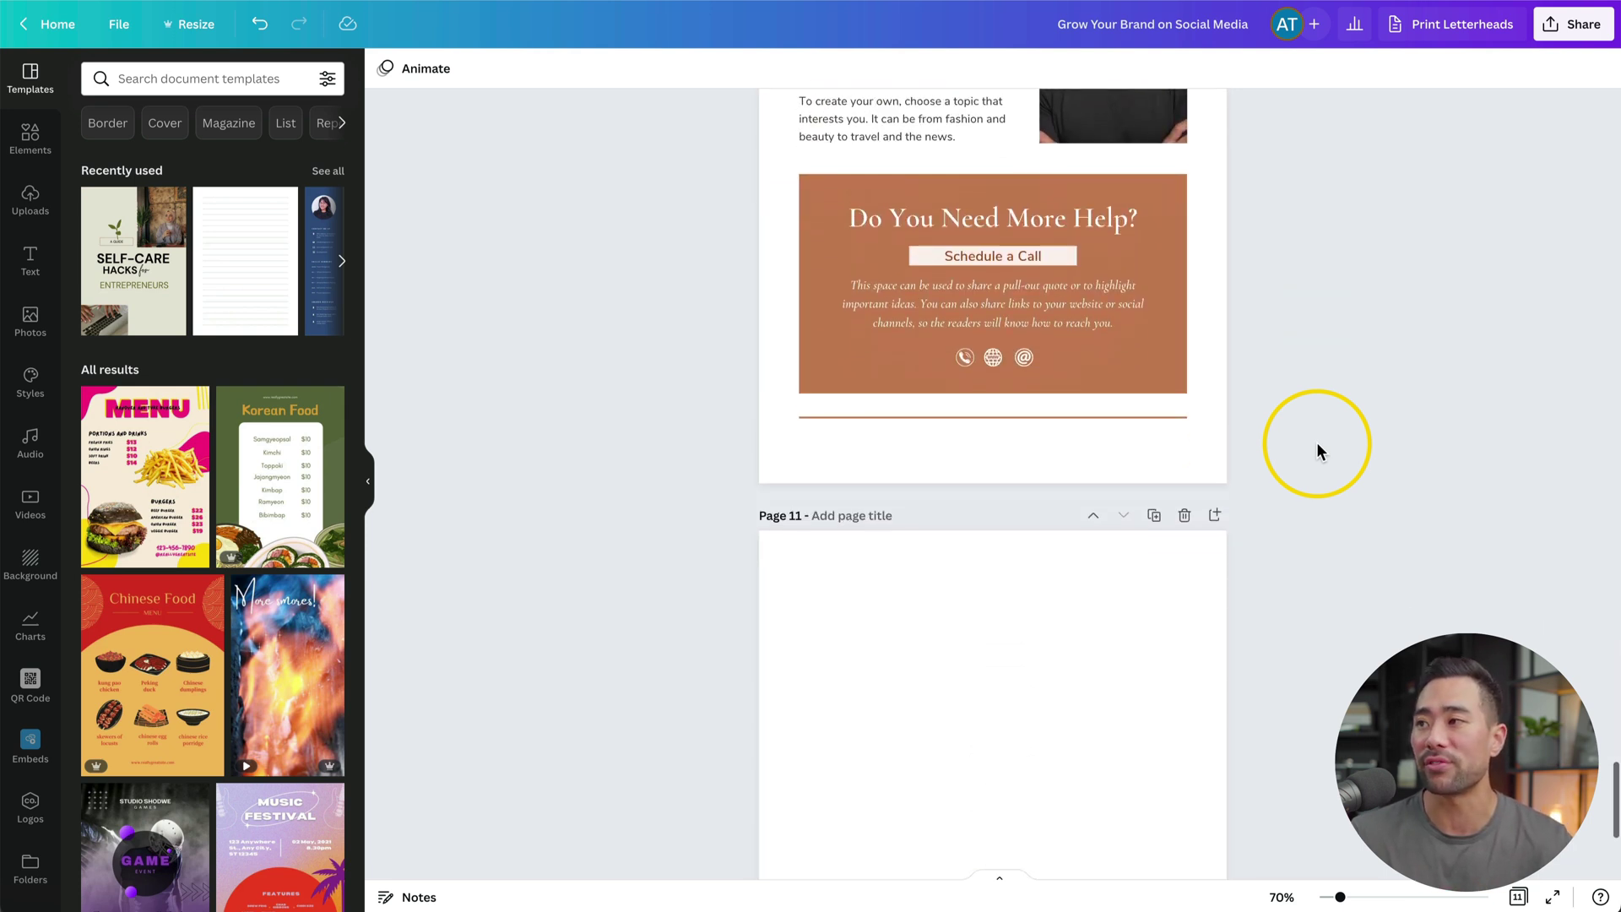
scroll(1317, 449, "up", 12)
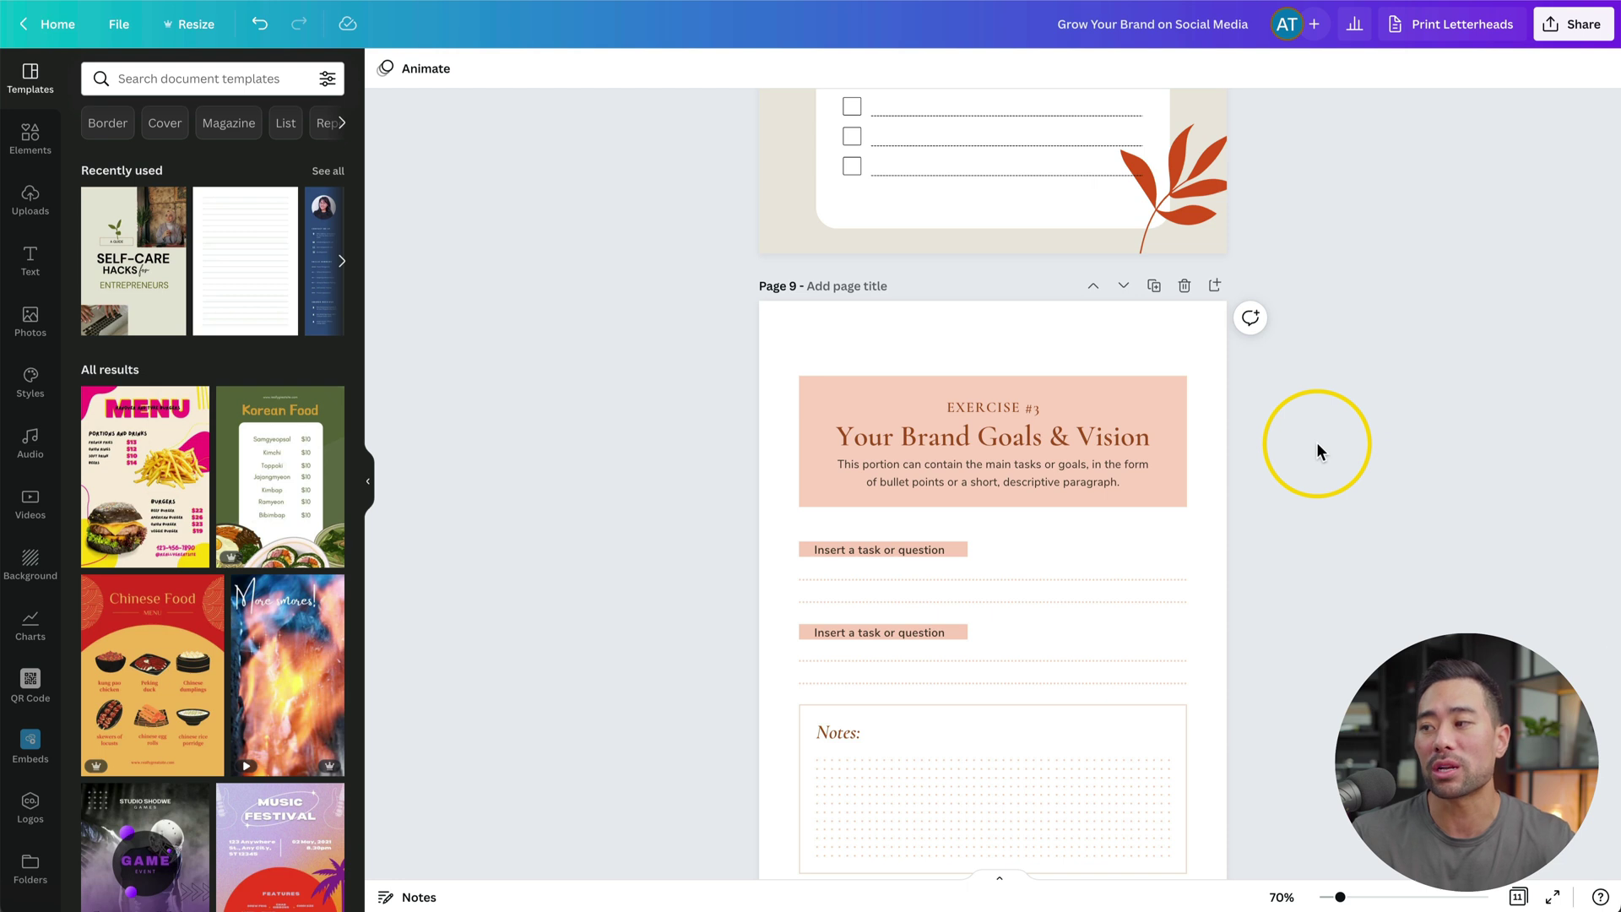
scroll(1316, 449, "down", 3)
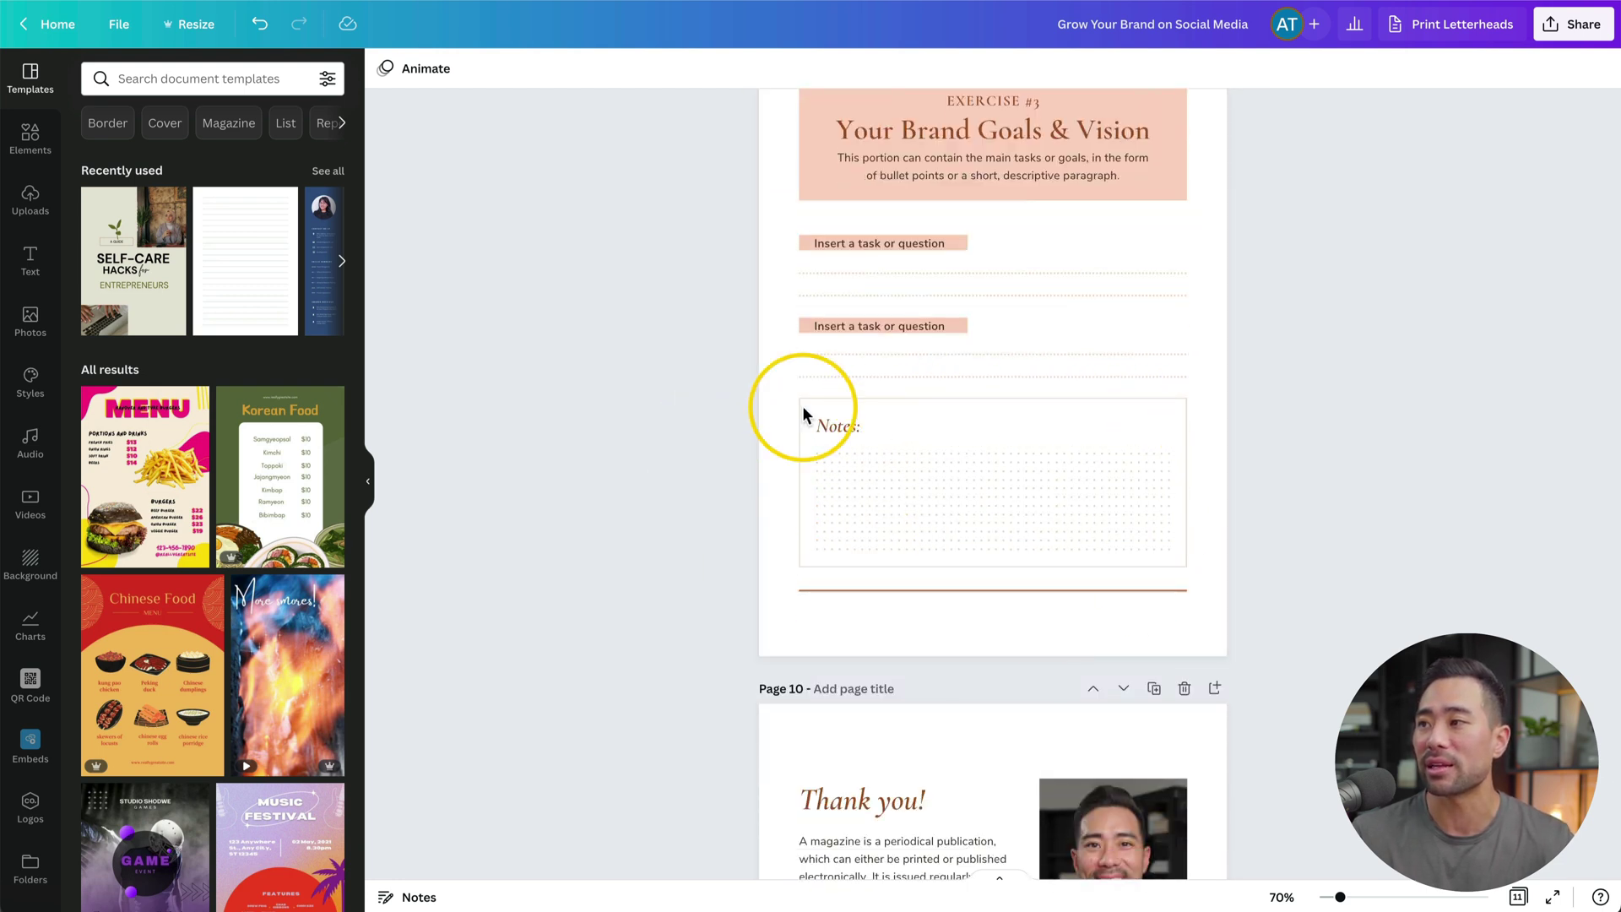
scroll(1060, 492, "down", 10)
scroll(1058, 494, "down", 5)
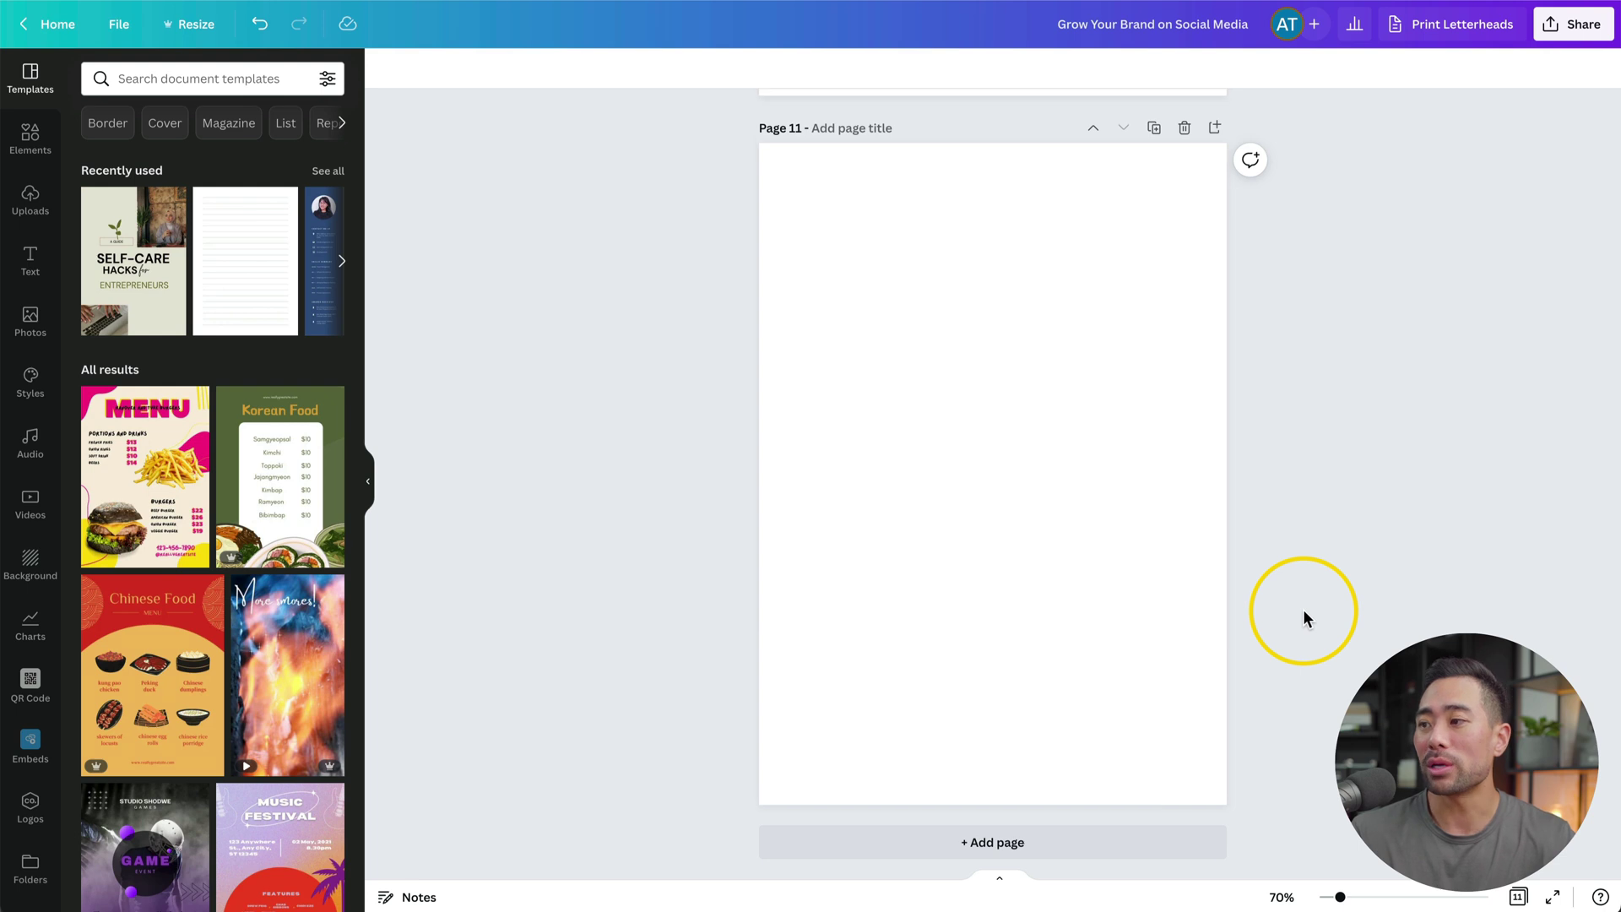
scroll(1303, 610, "up", 20)
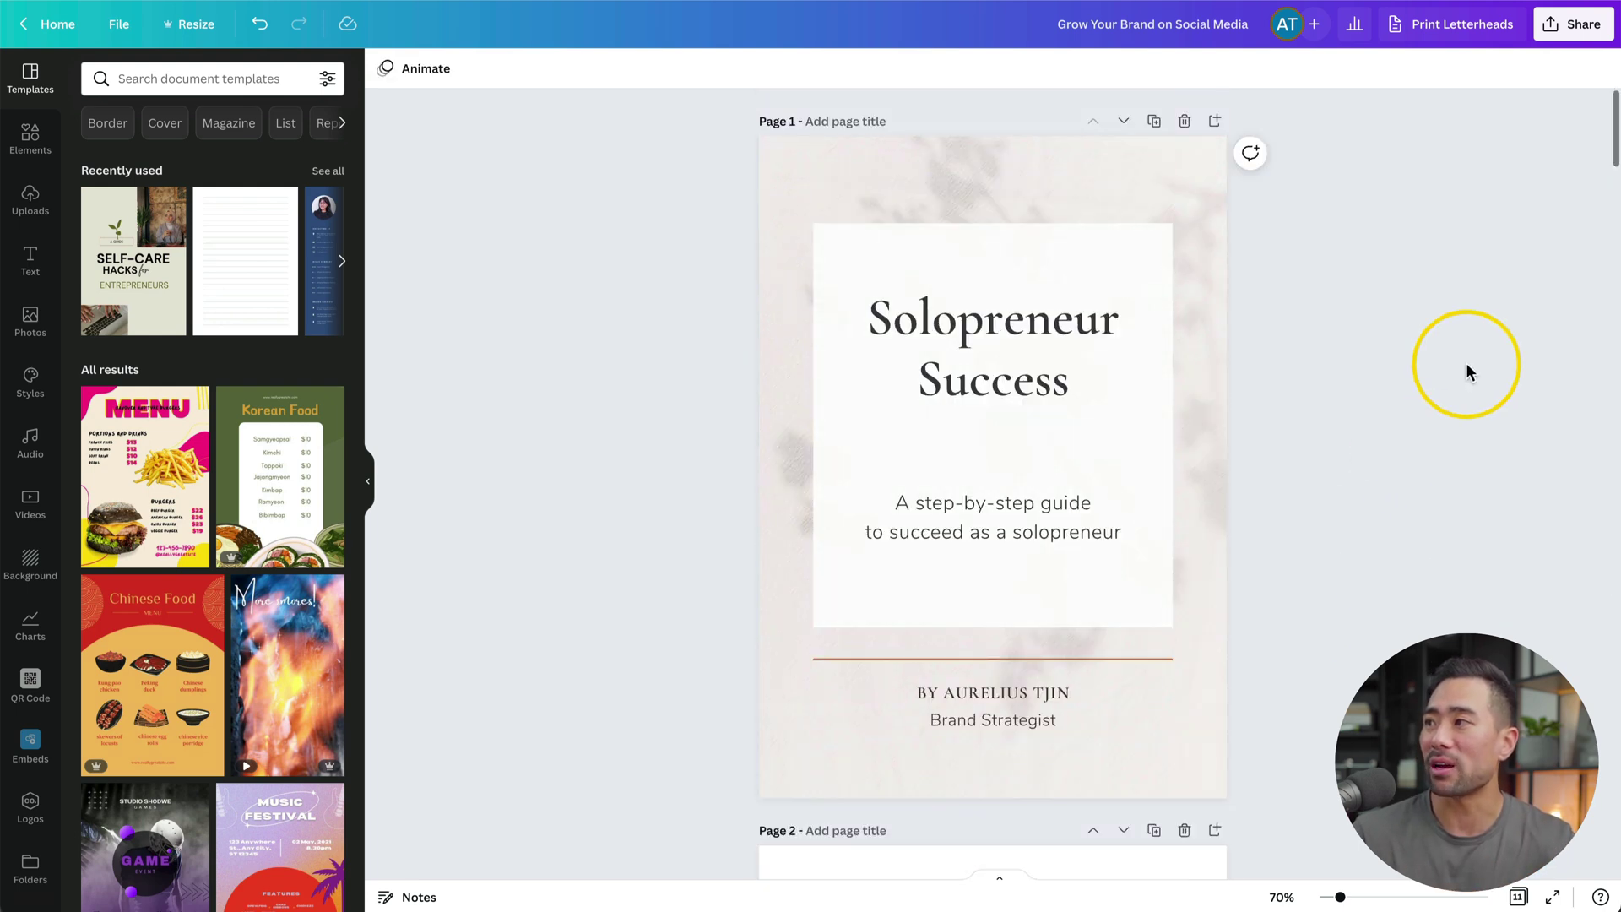
Bring up Canva's All options sharing panel for the guide and scroll down to its Design section.
left_click(1587, 40)
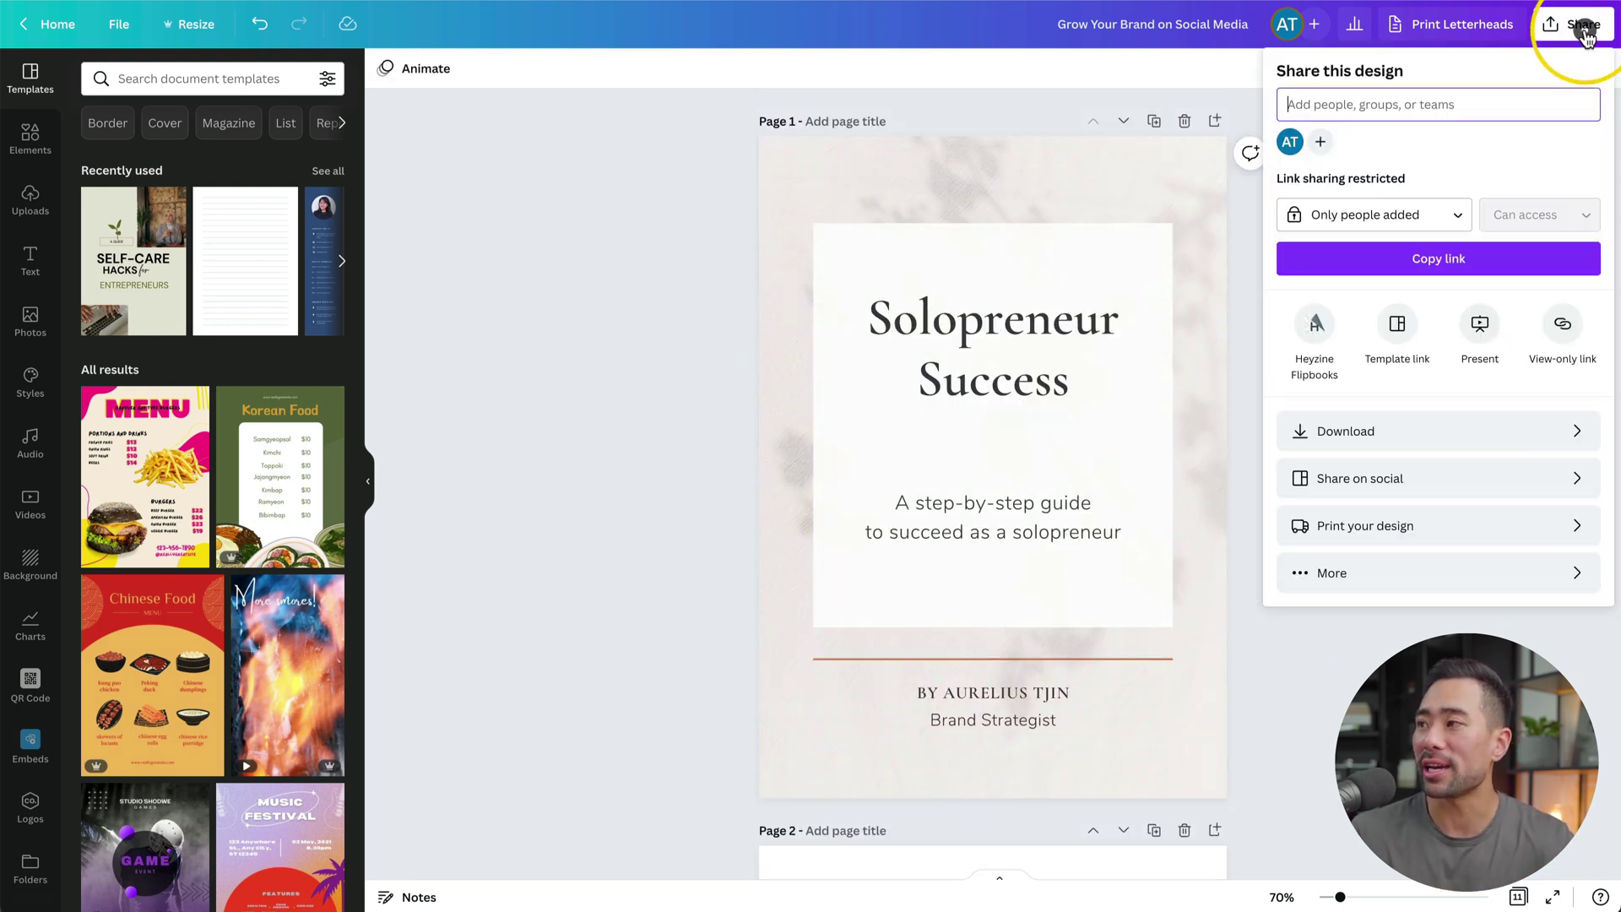
left_click(1310, 574)
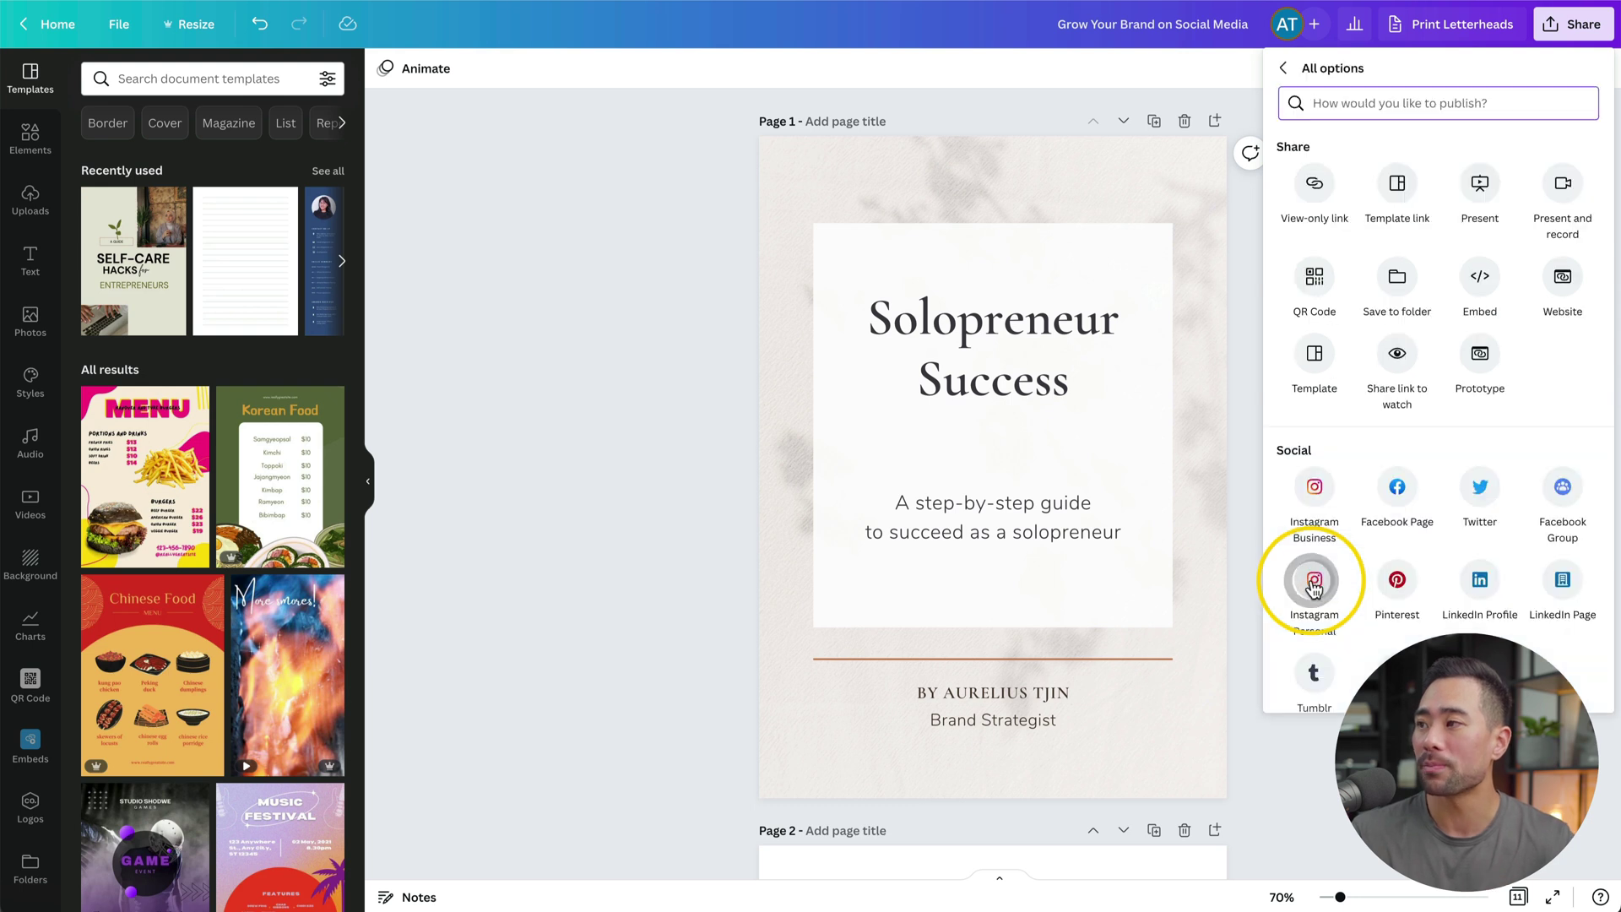
scroll(1310, 579, "down", 10)
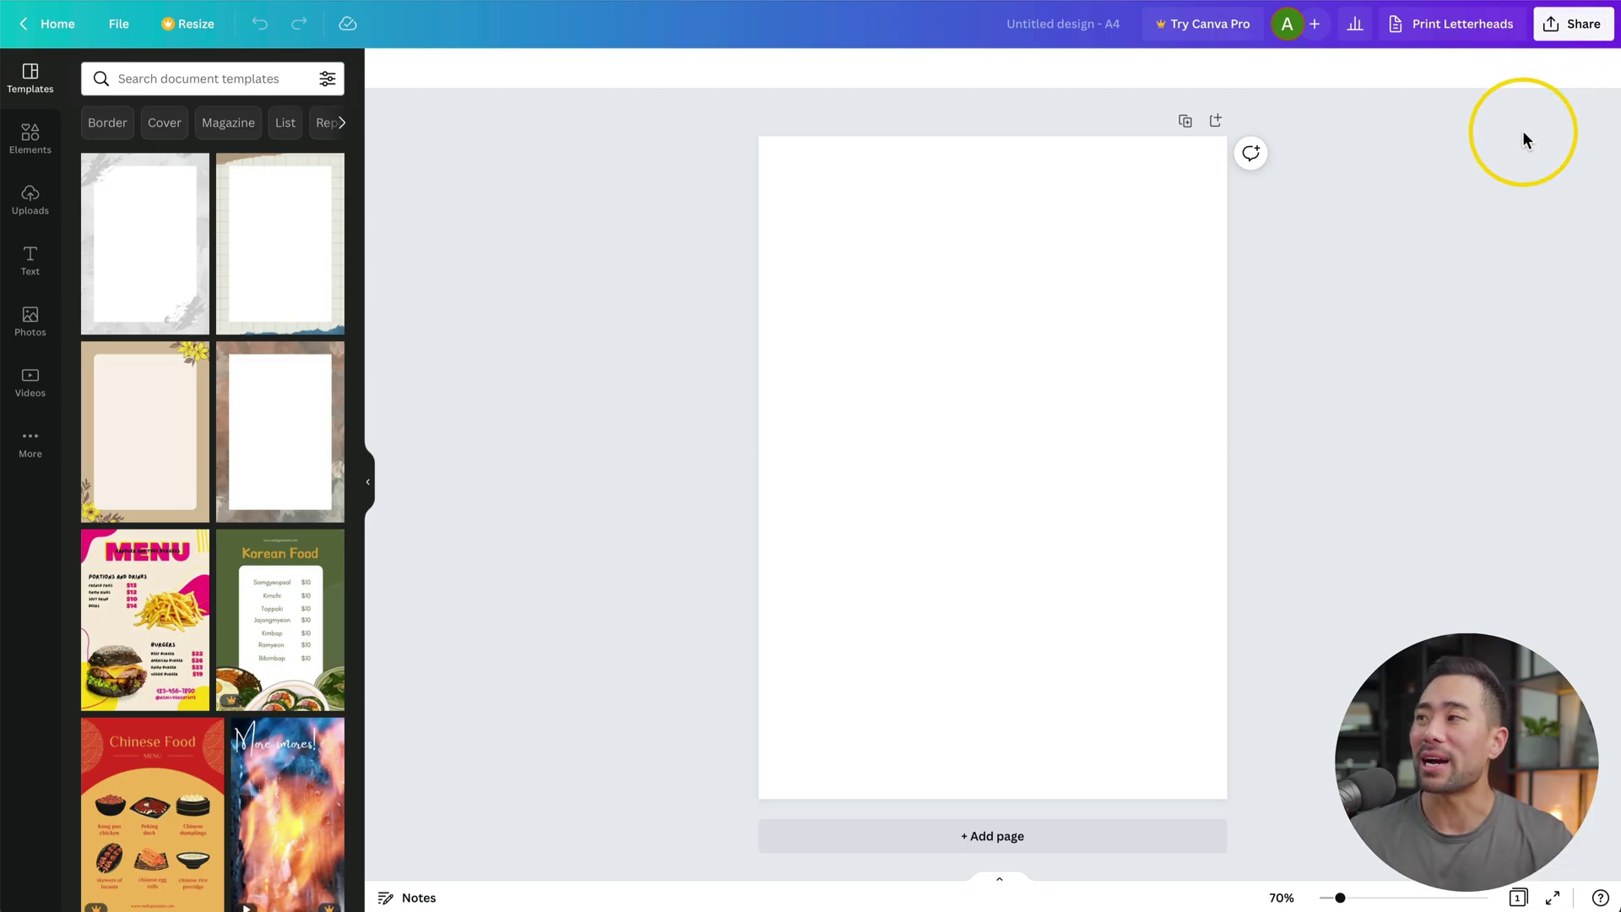
From the blank design's full sharing options, launch the Heyzine Flipbooks app with Use.
left_click(1585, 27)
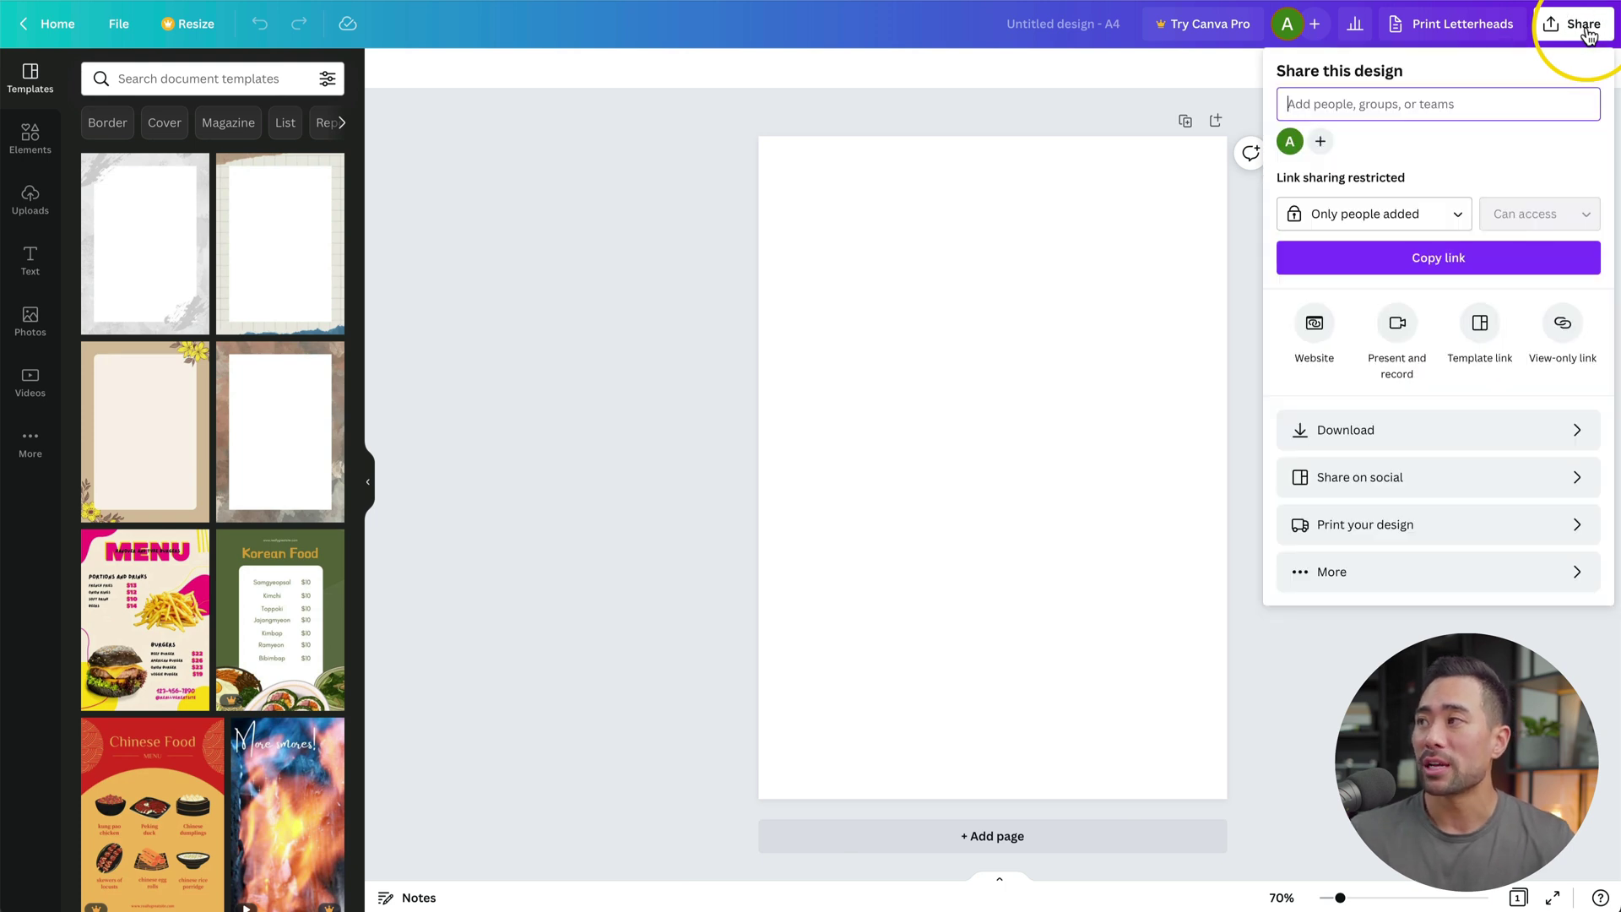
left_click(1328, 568)
scroll(1382, 600, "down", 1)
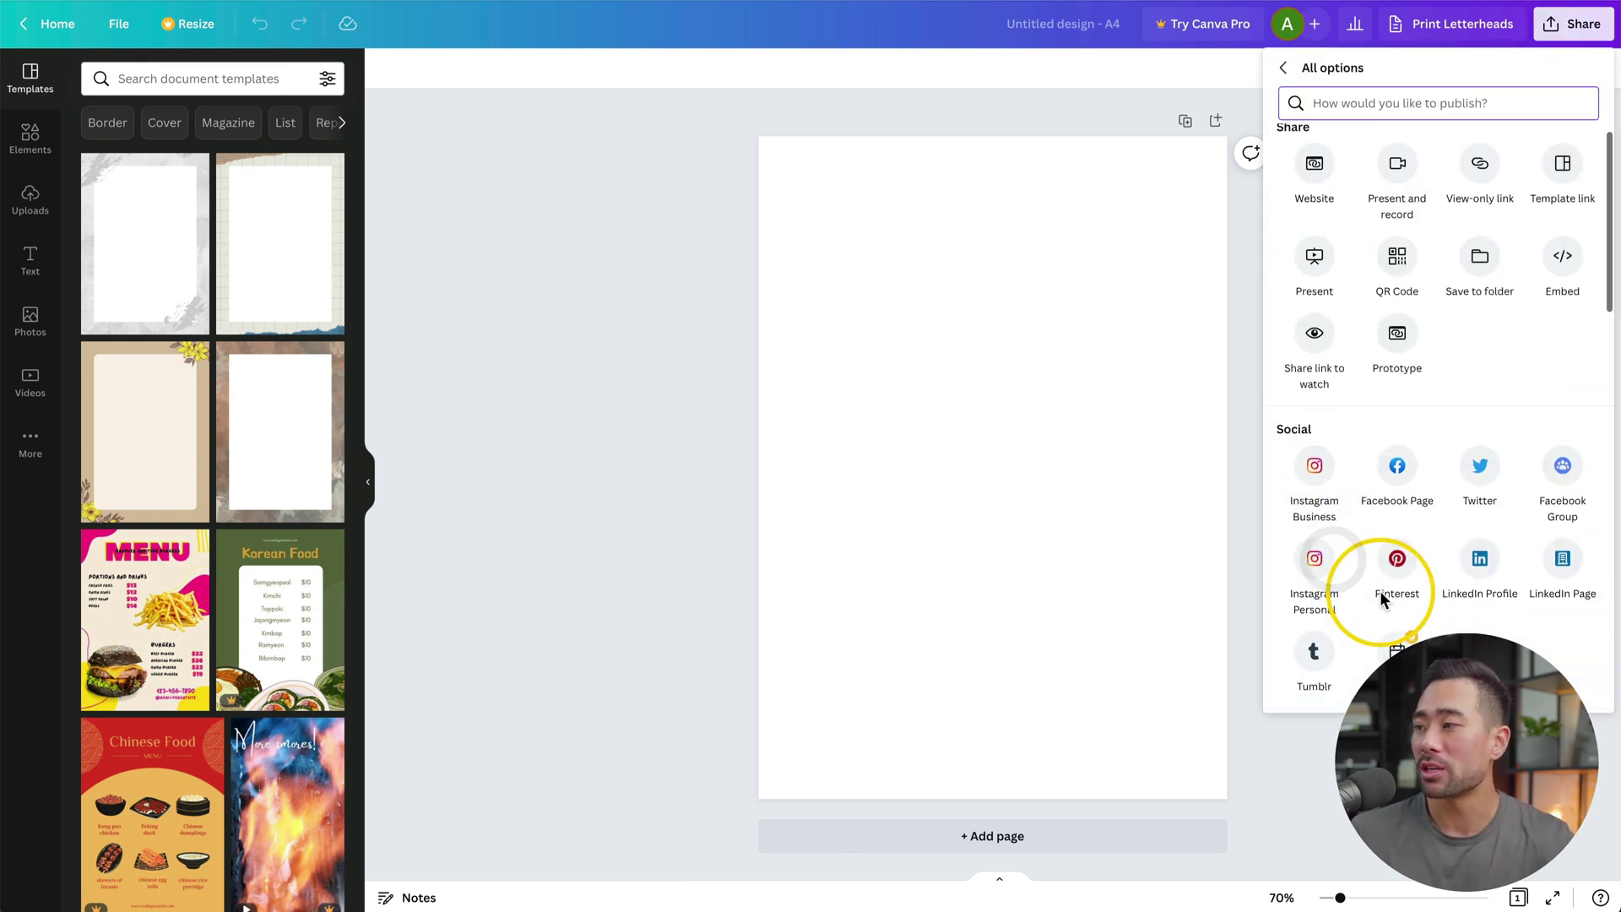
scroll(1381, 596, "down", 8)
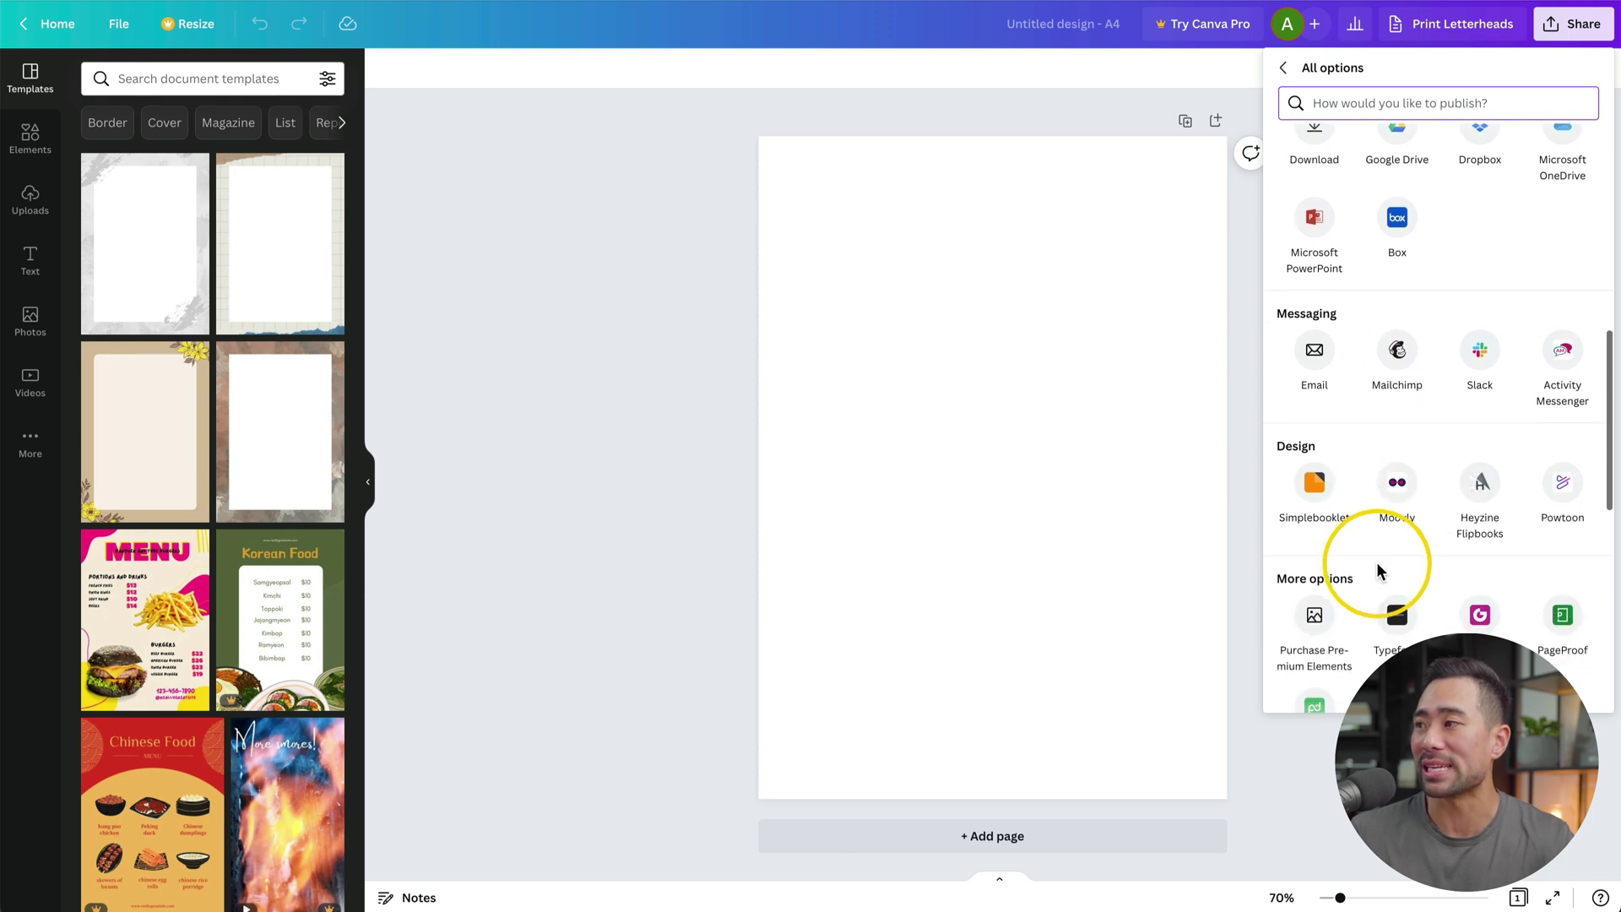
scroll(1377, 571, "down", 2)
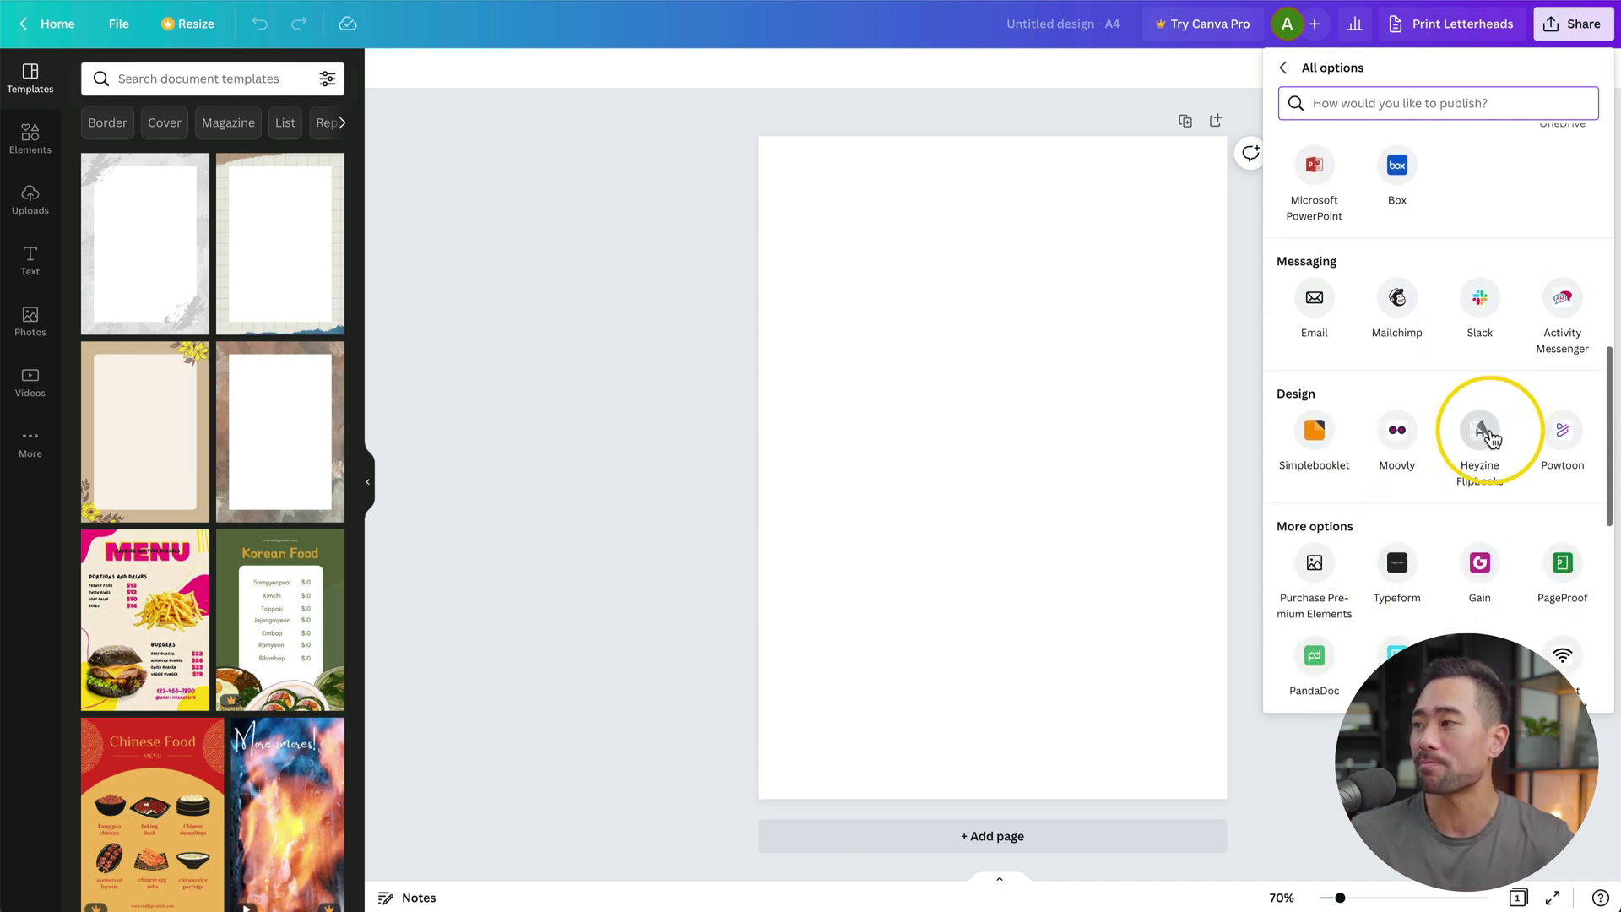
left_click(1486, 435)
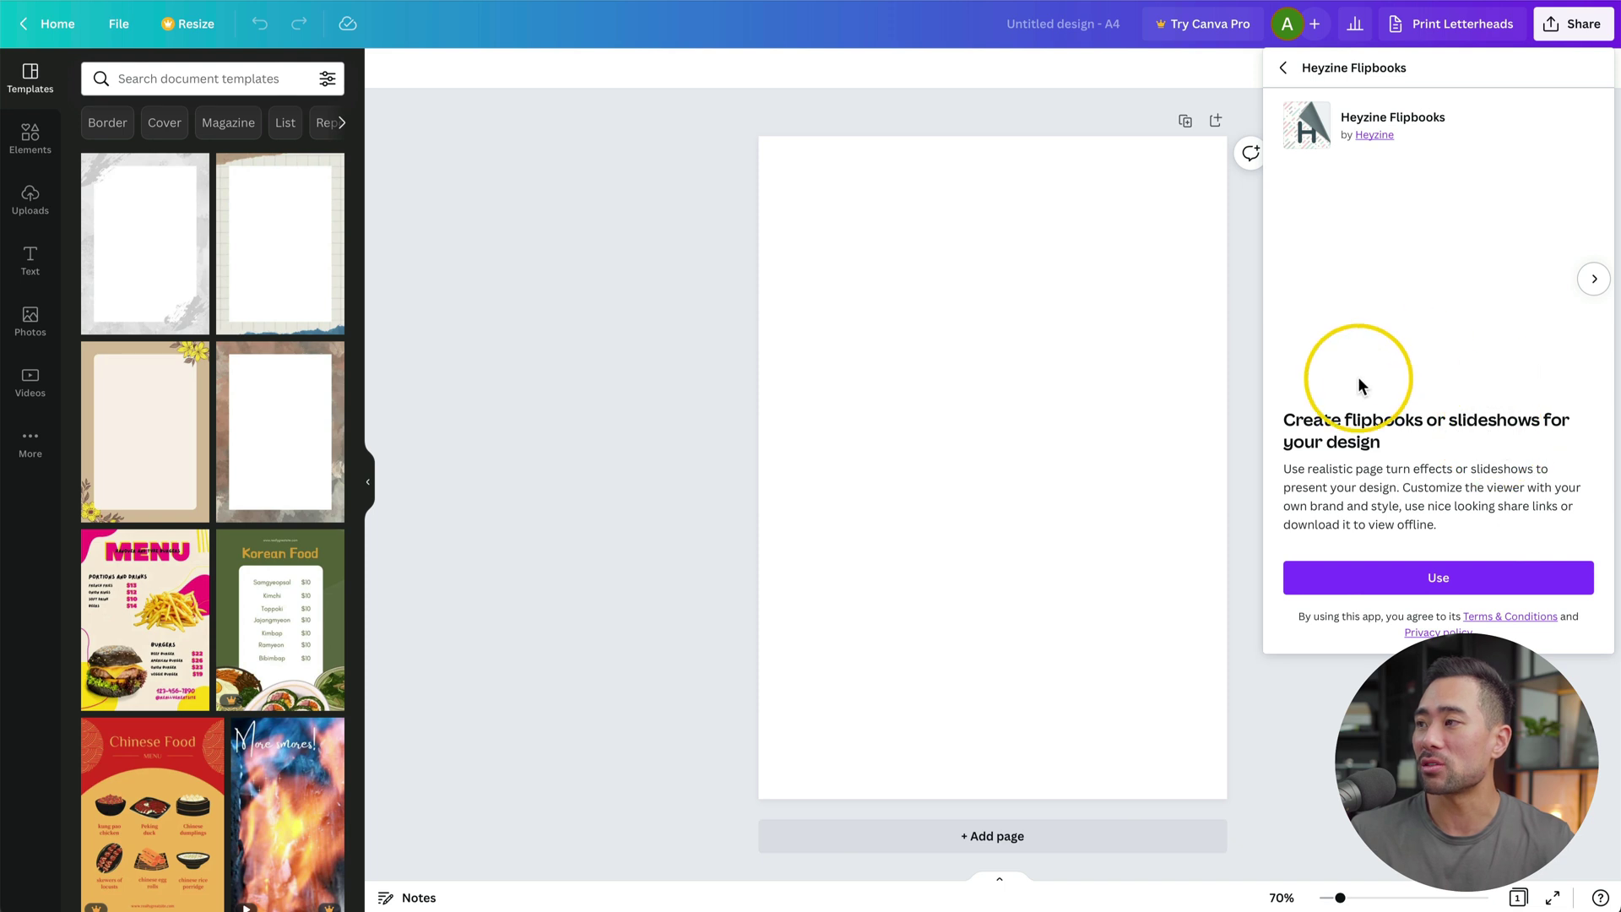
left_click(1440, 579)
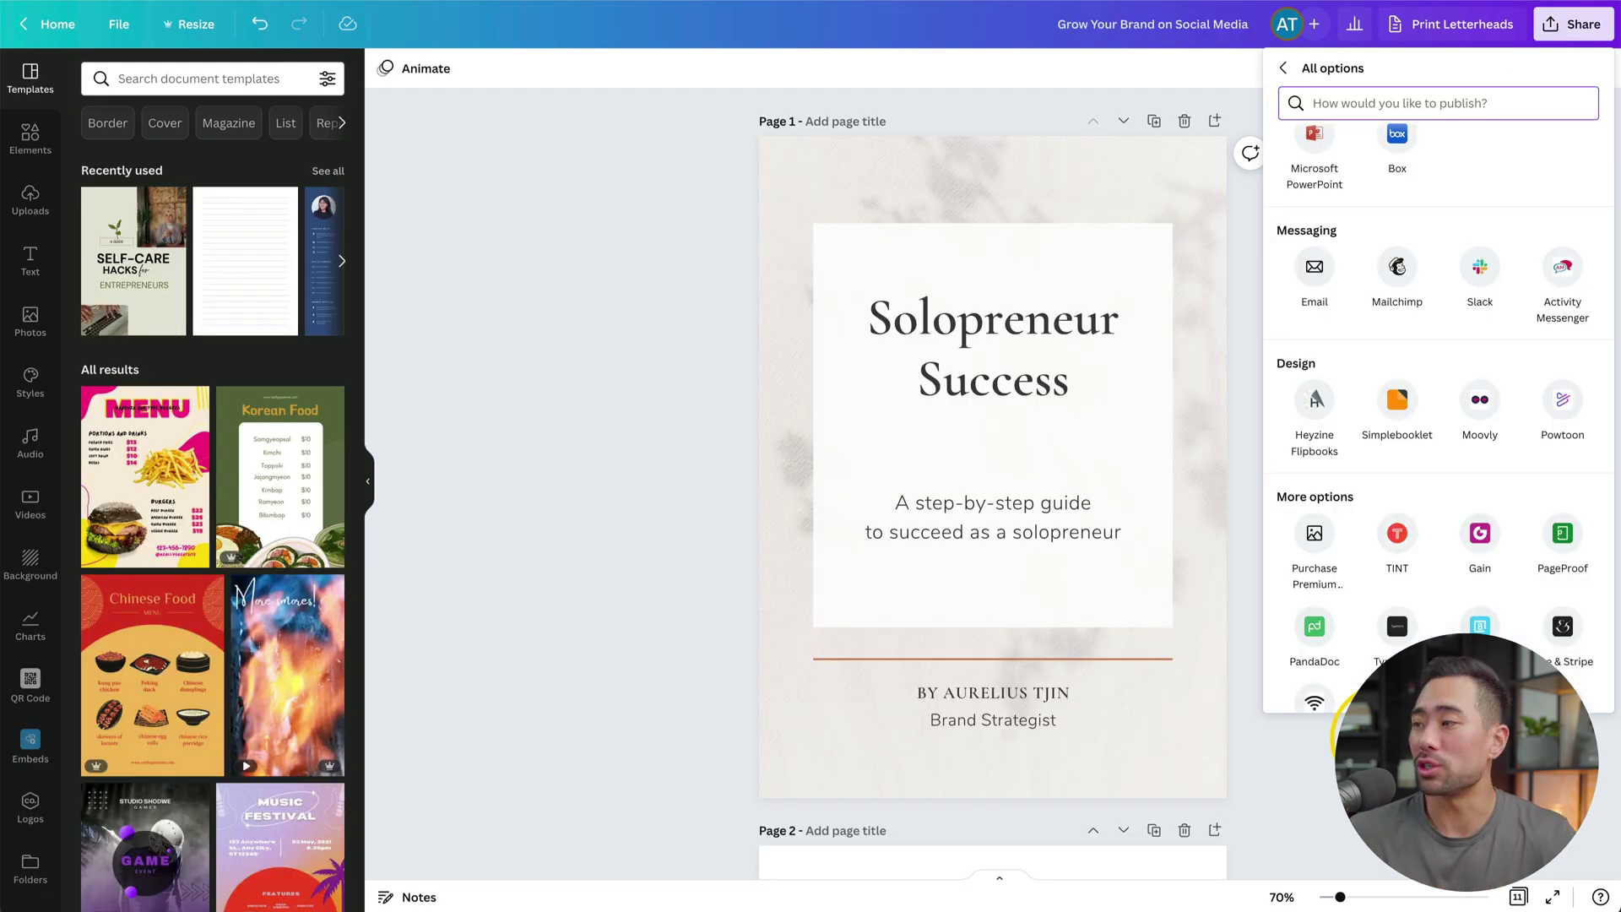
Send all 11 pages (1–11) of the Solopreneur Success design to Heyzine Flipbooks and save.
left_click(1315, 405)
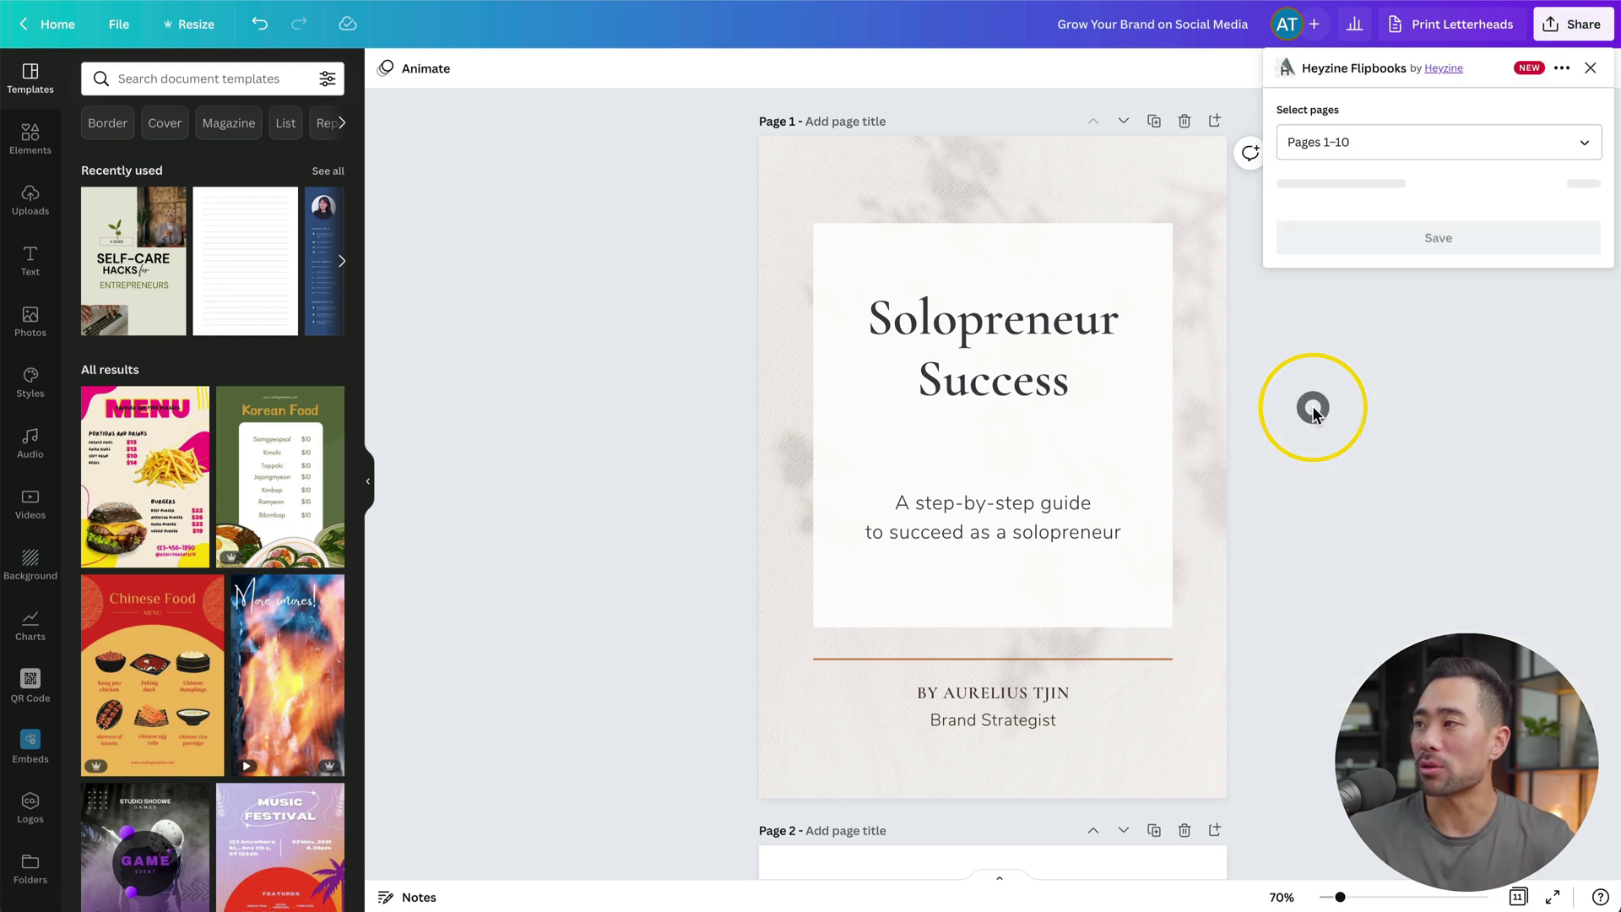
left_click(1587, 141)
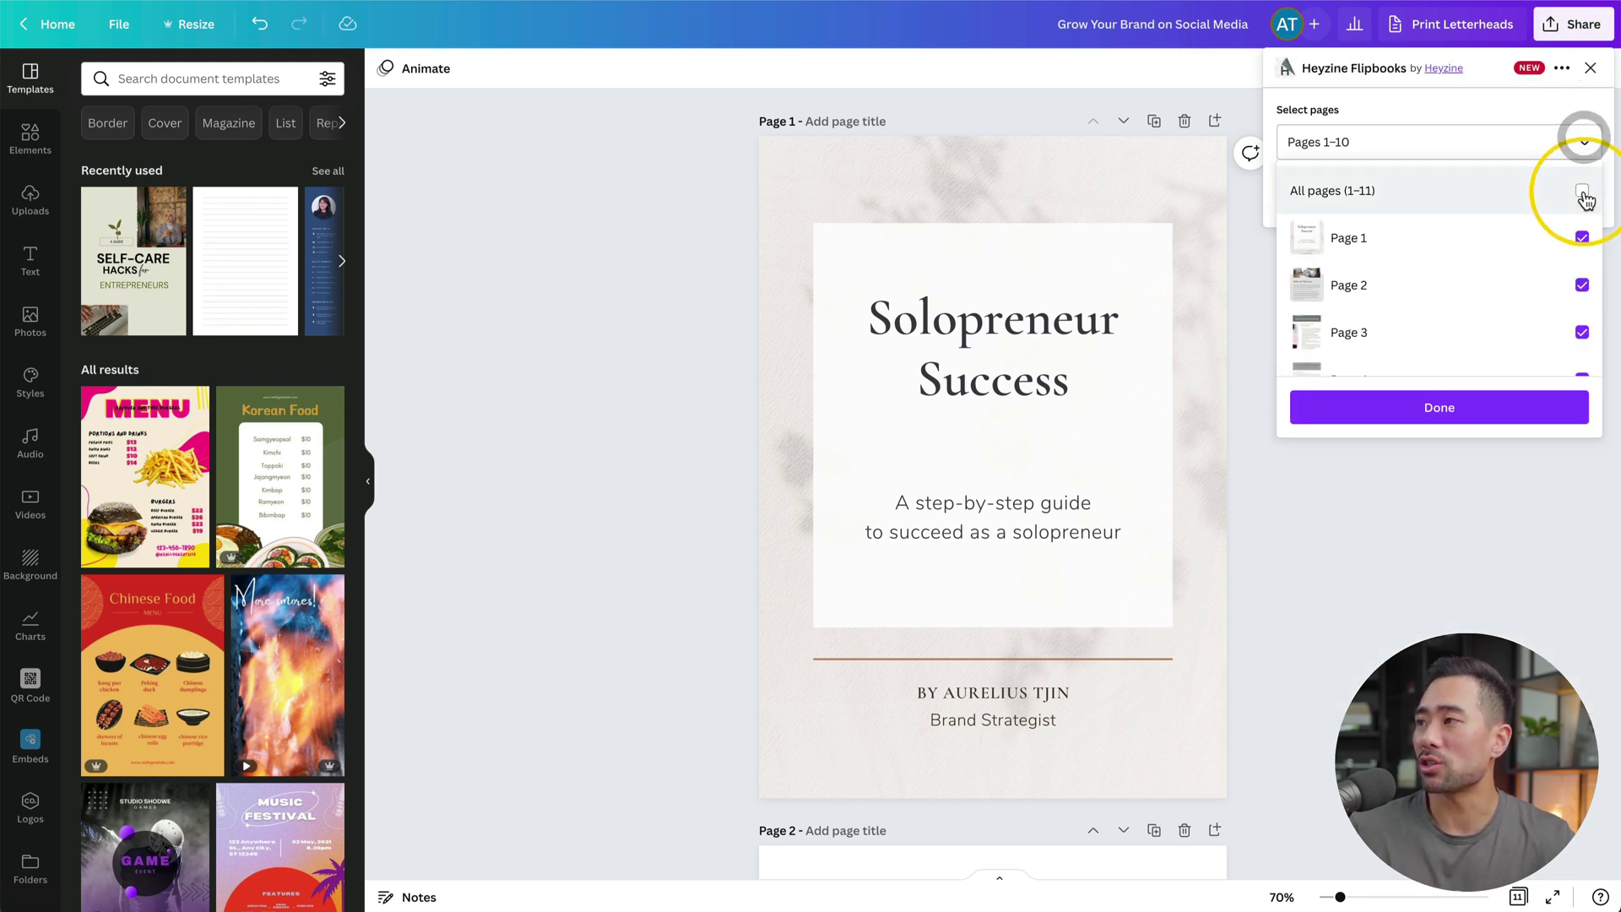
left_click(1416, 412)
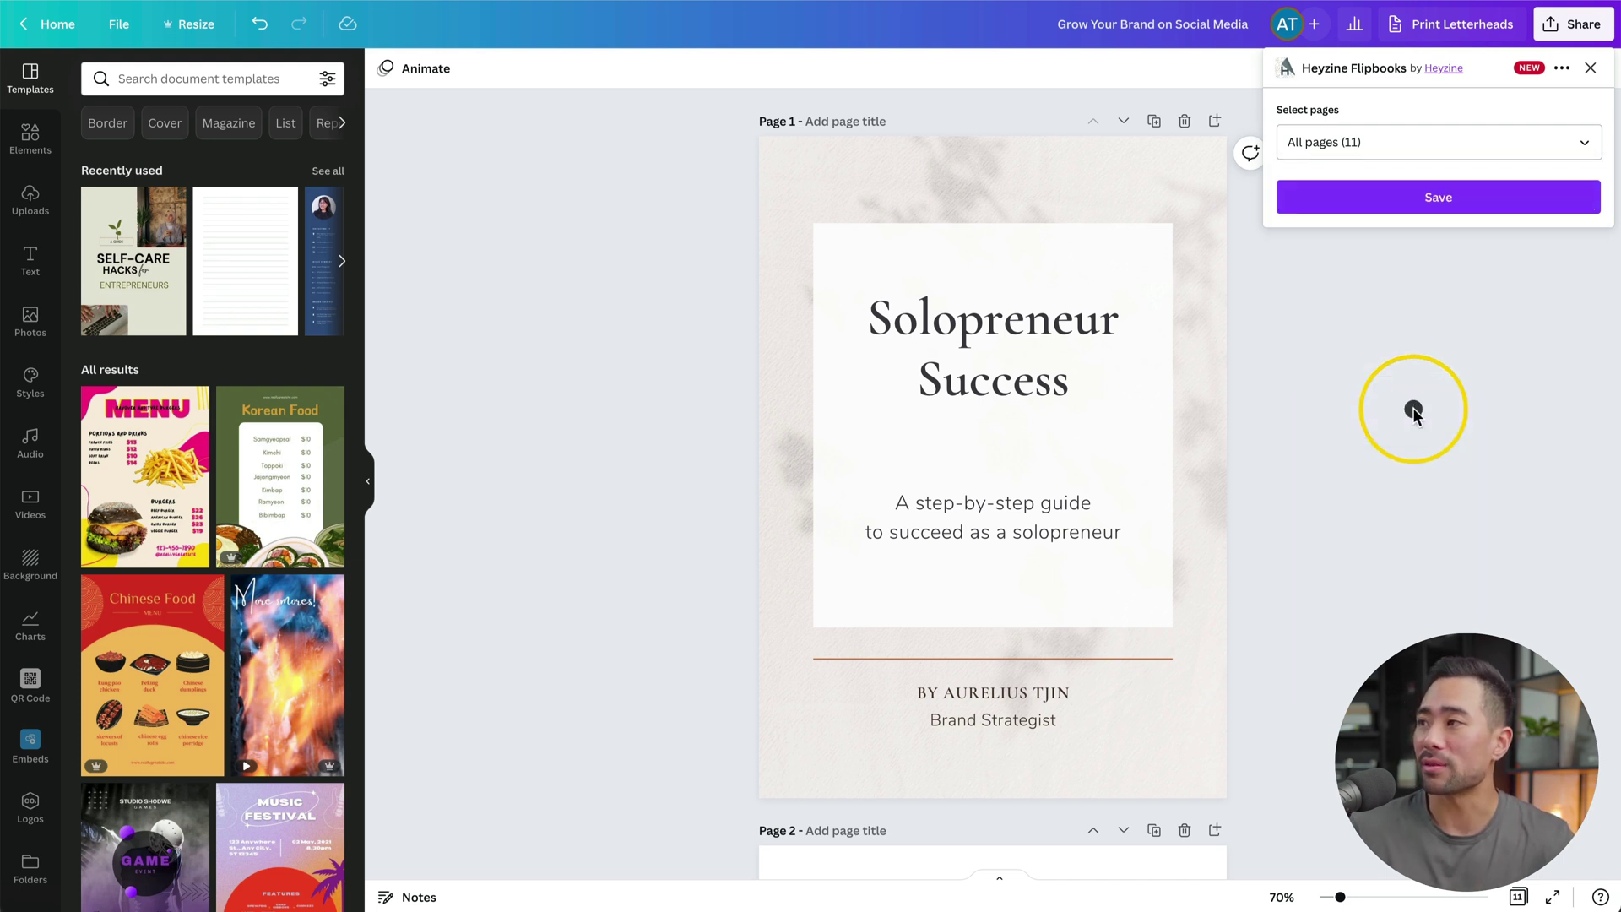
left_click(1446, 213)
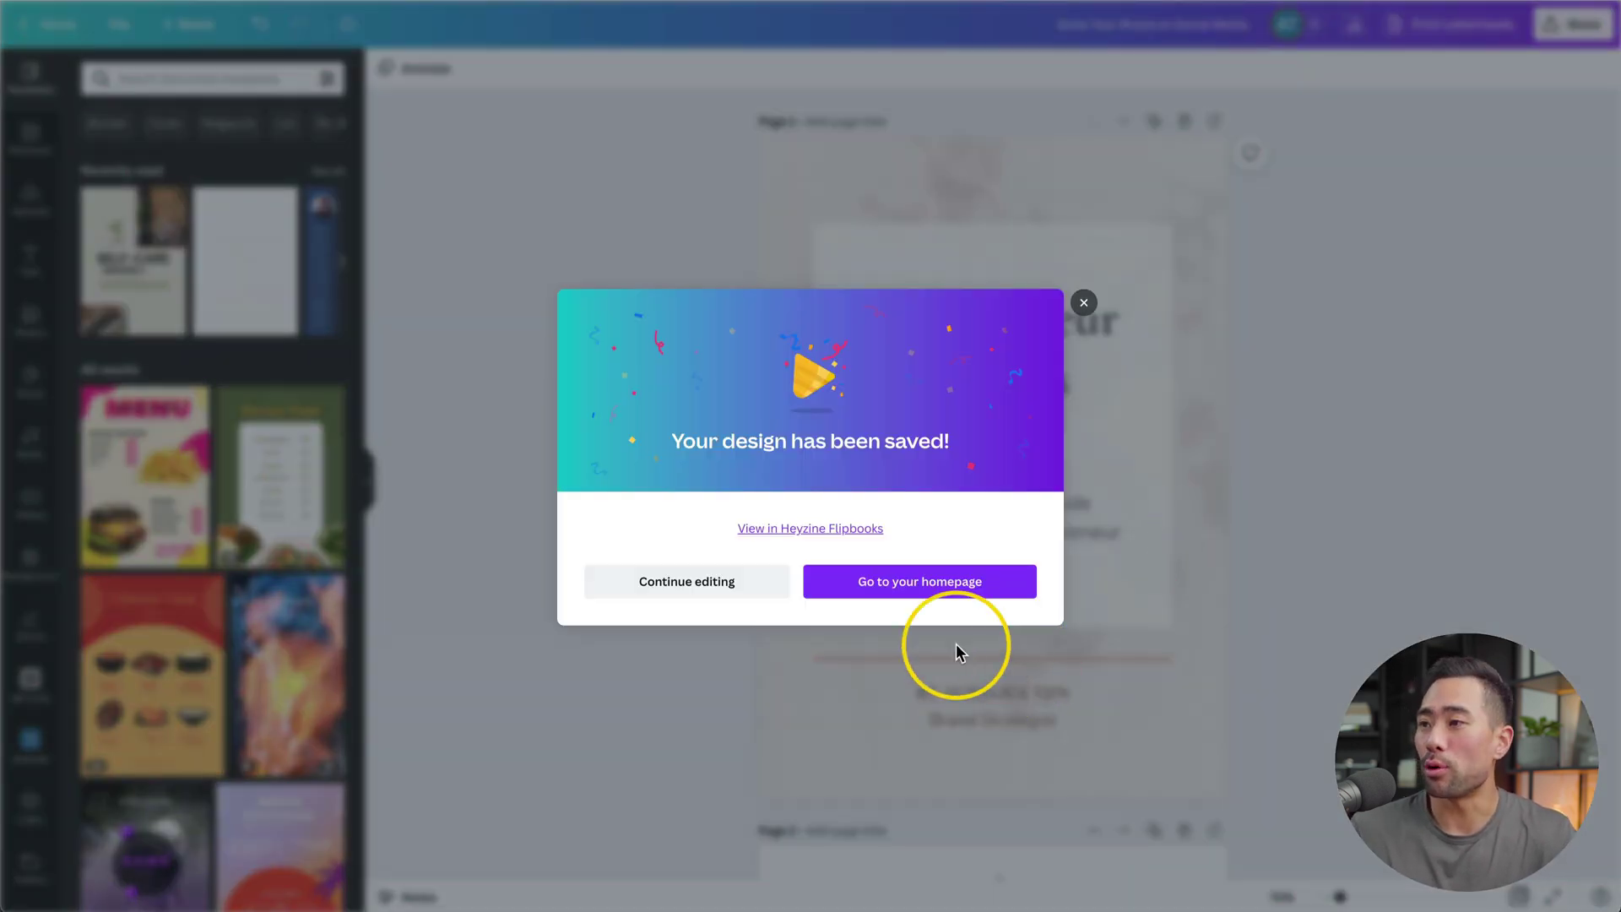
View the saved flipbook in Heyzine's editor and review the Page Effect options, leaving Magazine selected.
left_click(763, 534)
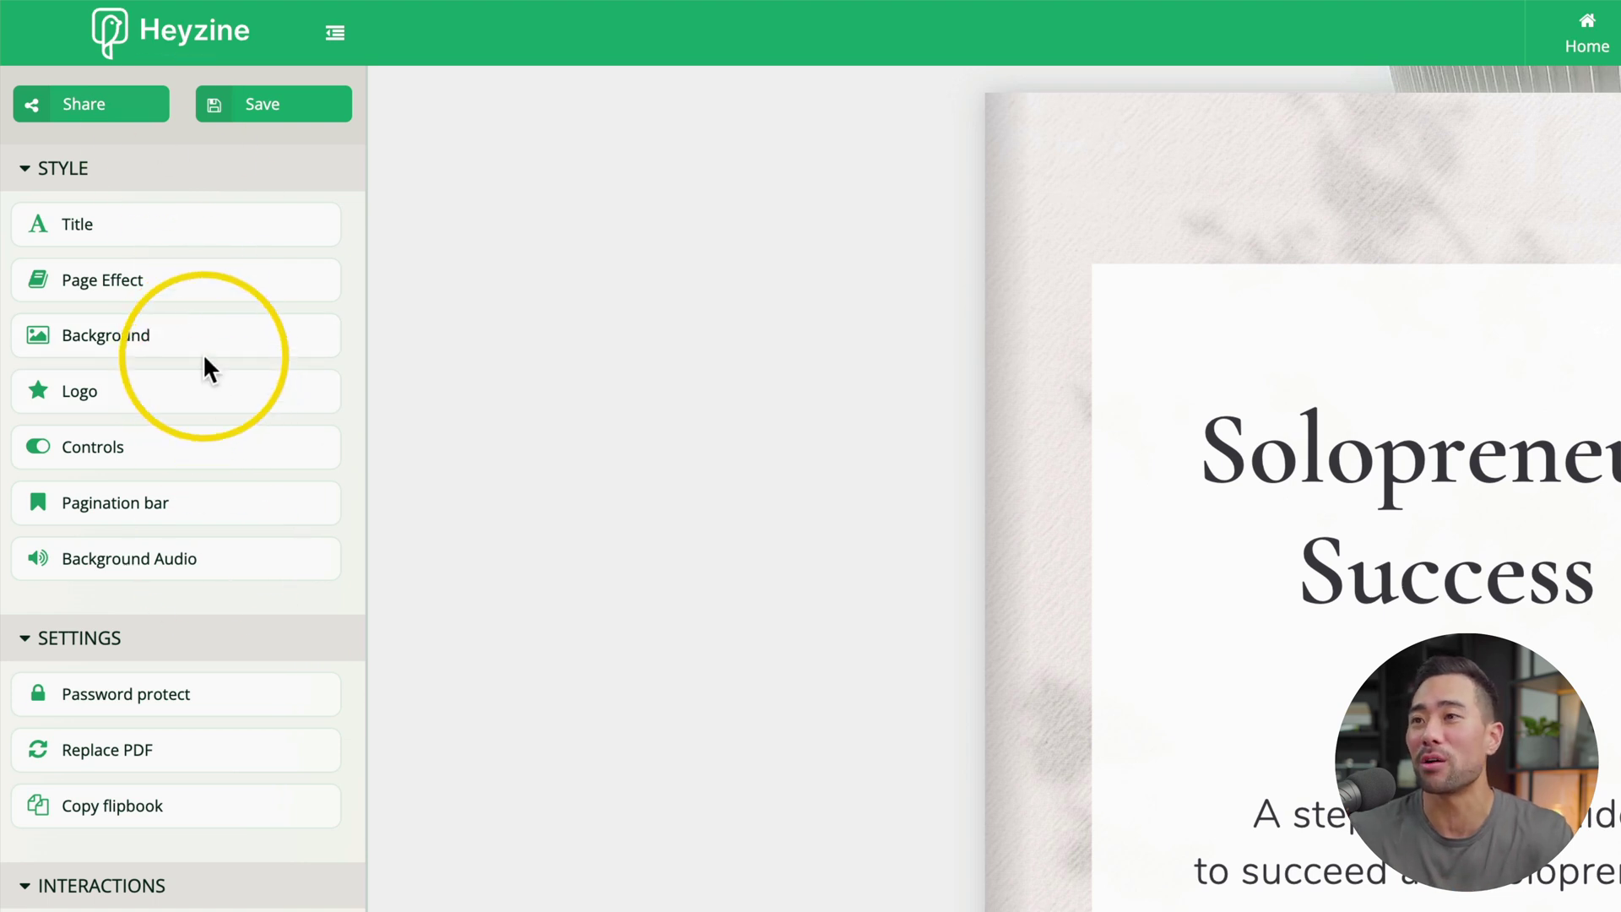
left_click(112, 283)
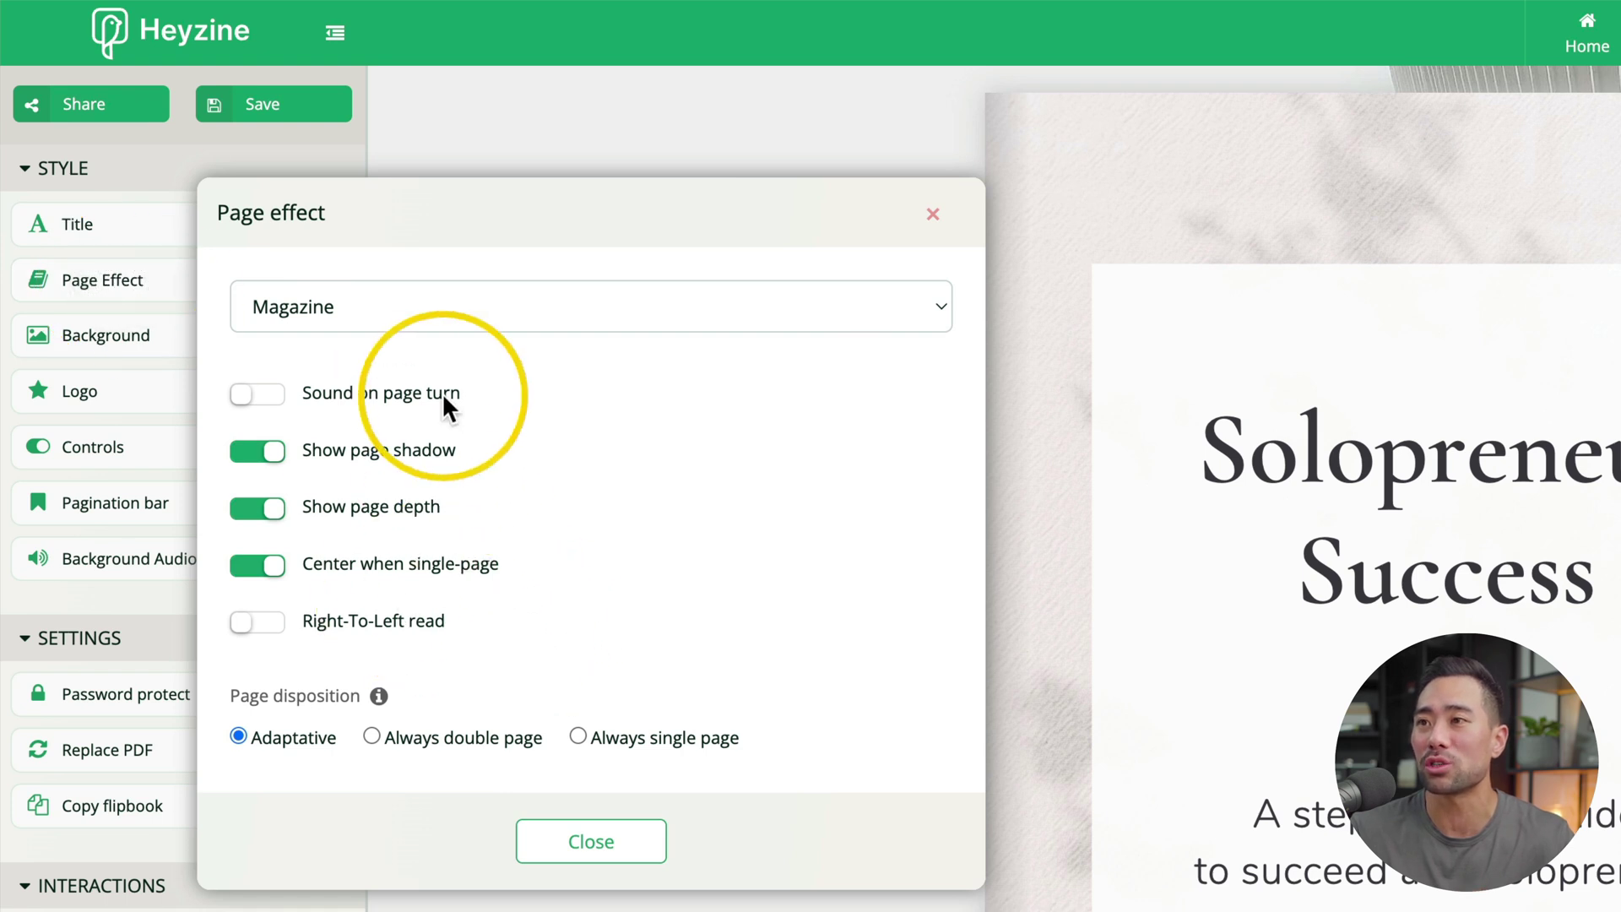
left_click(524, 305)
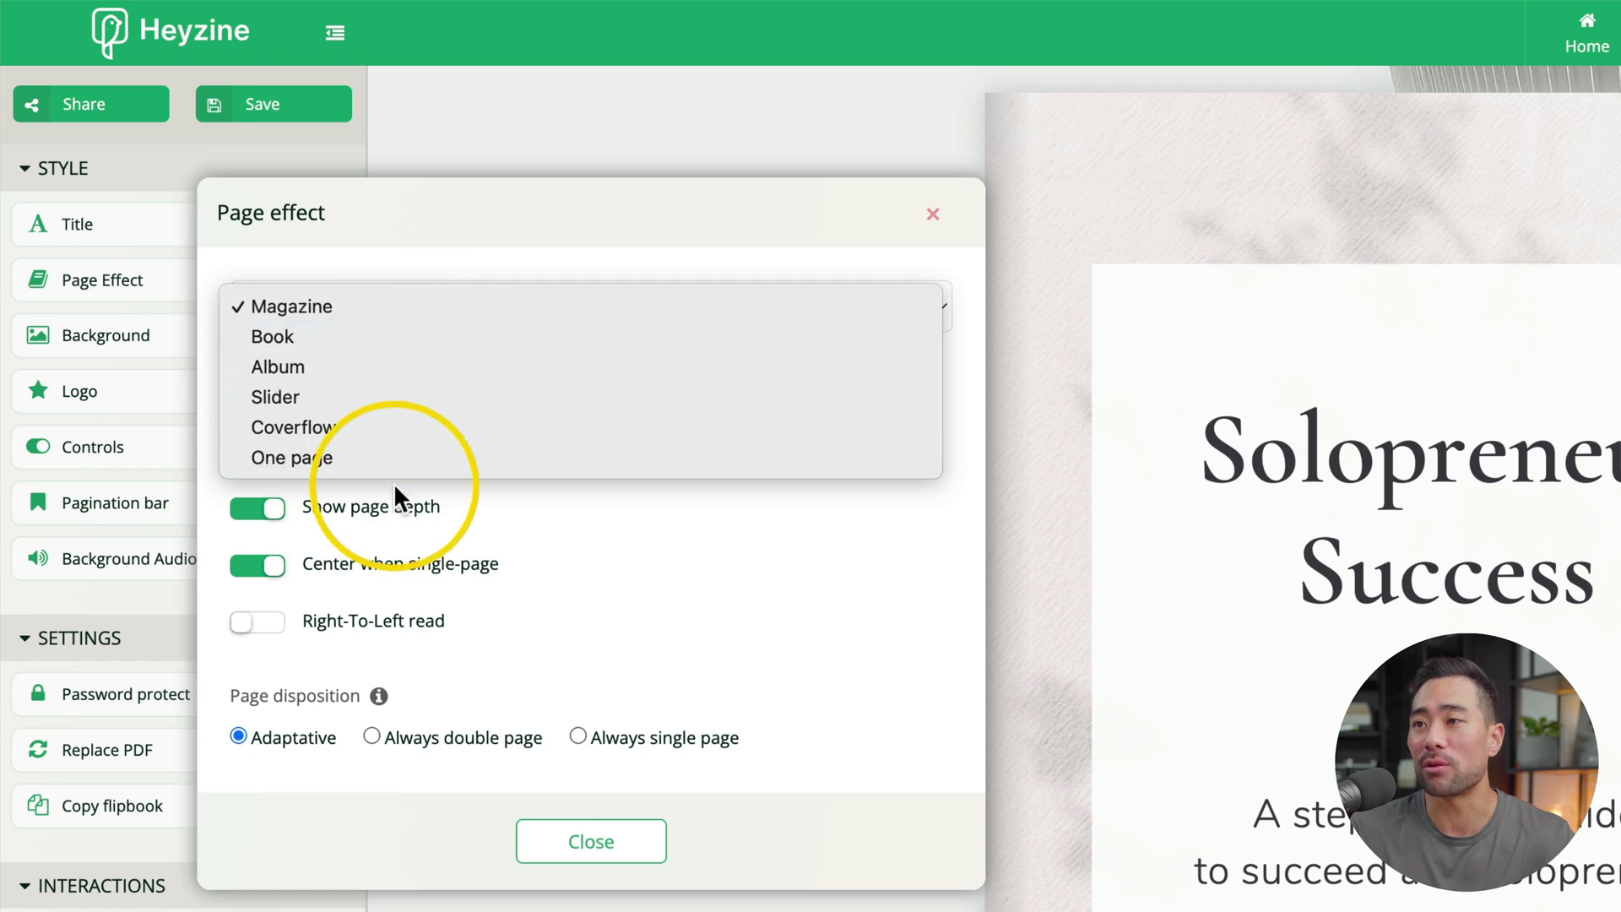
key("Escape")
key("Escape")
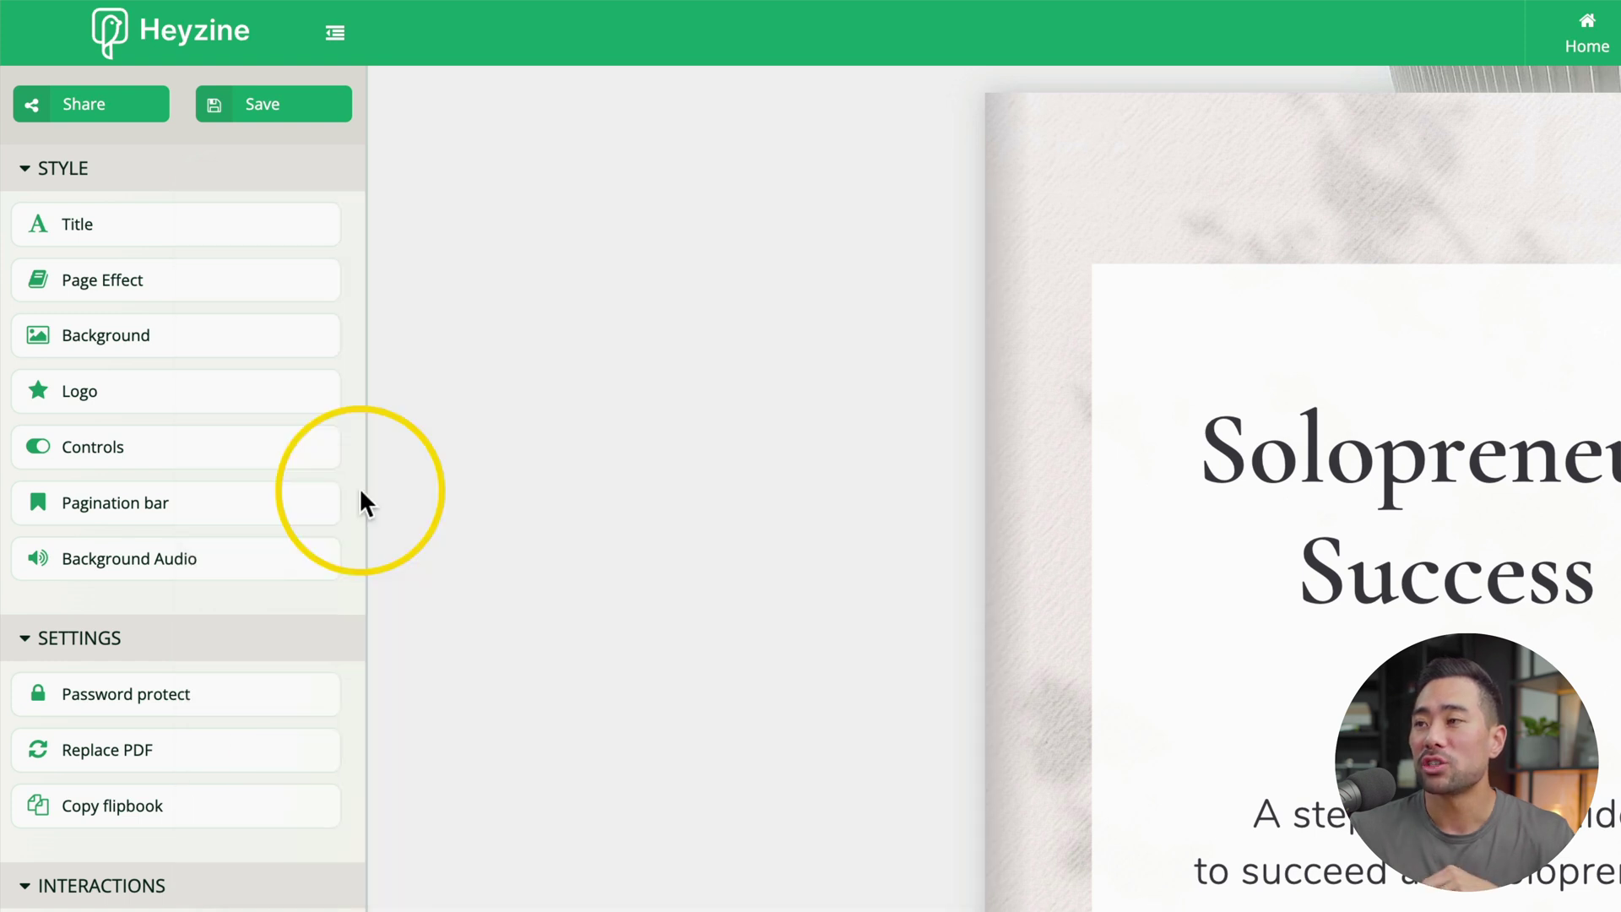
left_click(203, 337)
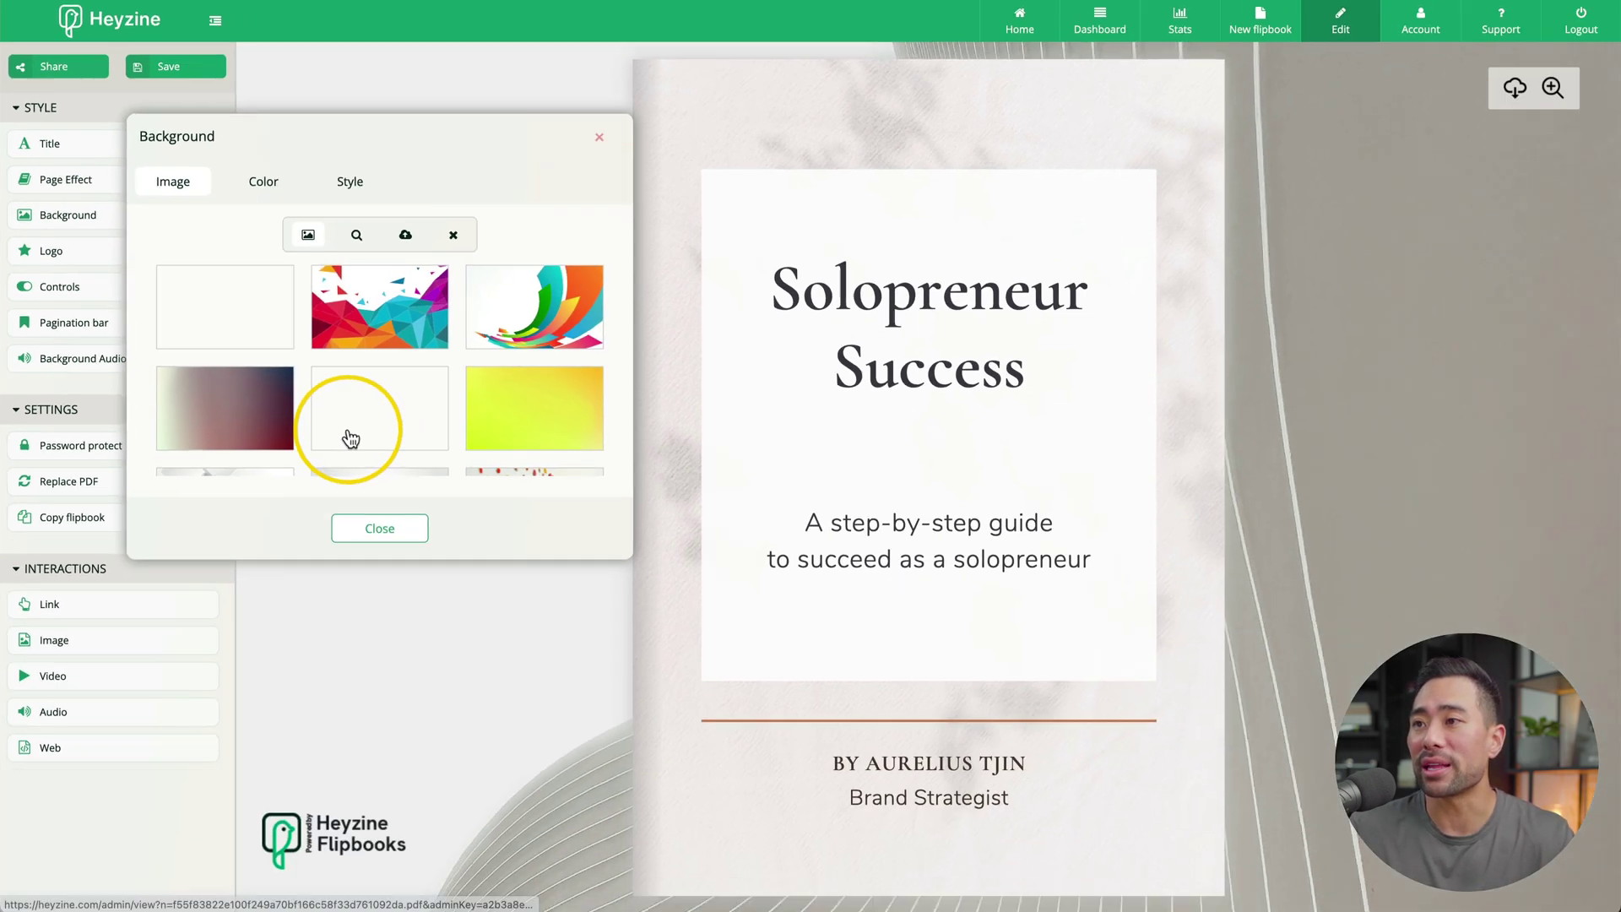
Browse the background image thumbnails, apply the dotted pattern, then switch to uploading a custom background.
scroll(507, 635, "down", 1)
left_click(518, 552)
scroll(533, 571, "down", 1)
scroll(363, 388, "down", 3)
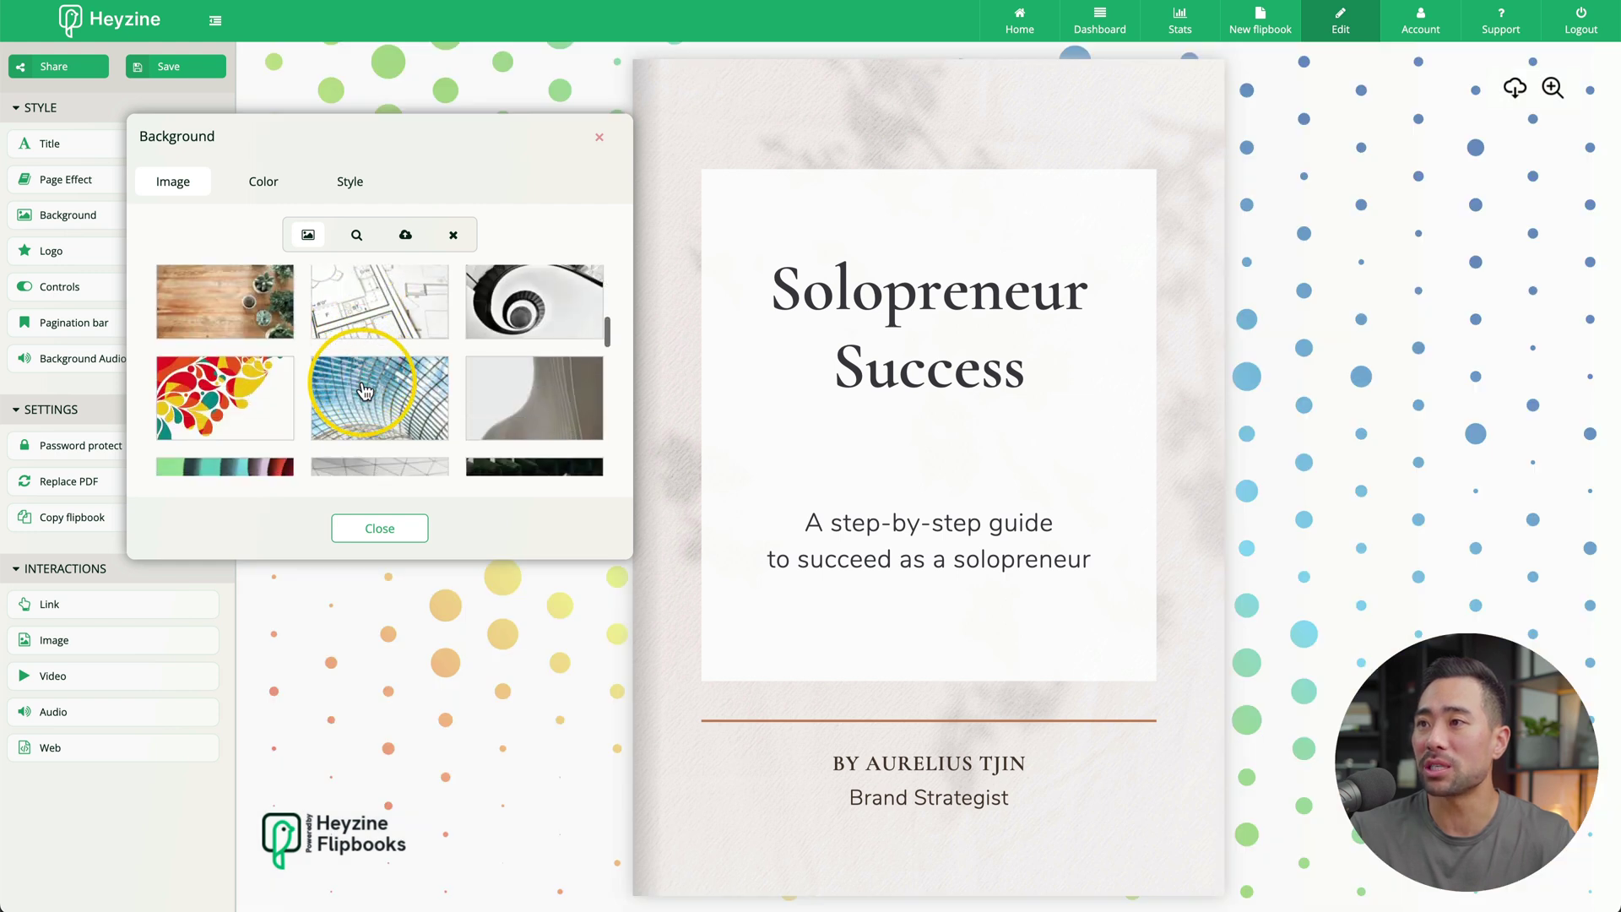
left_click(403, 240)
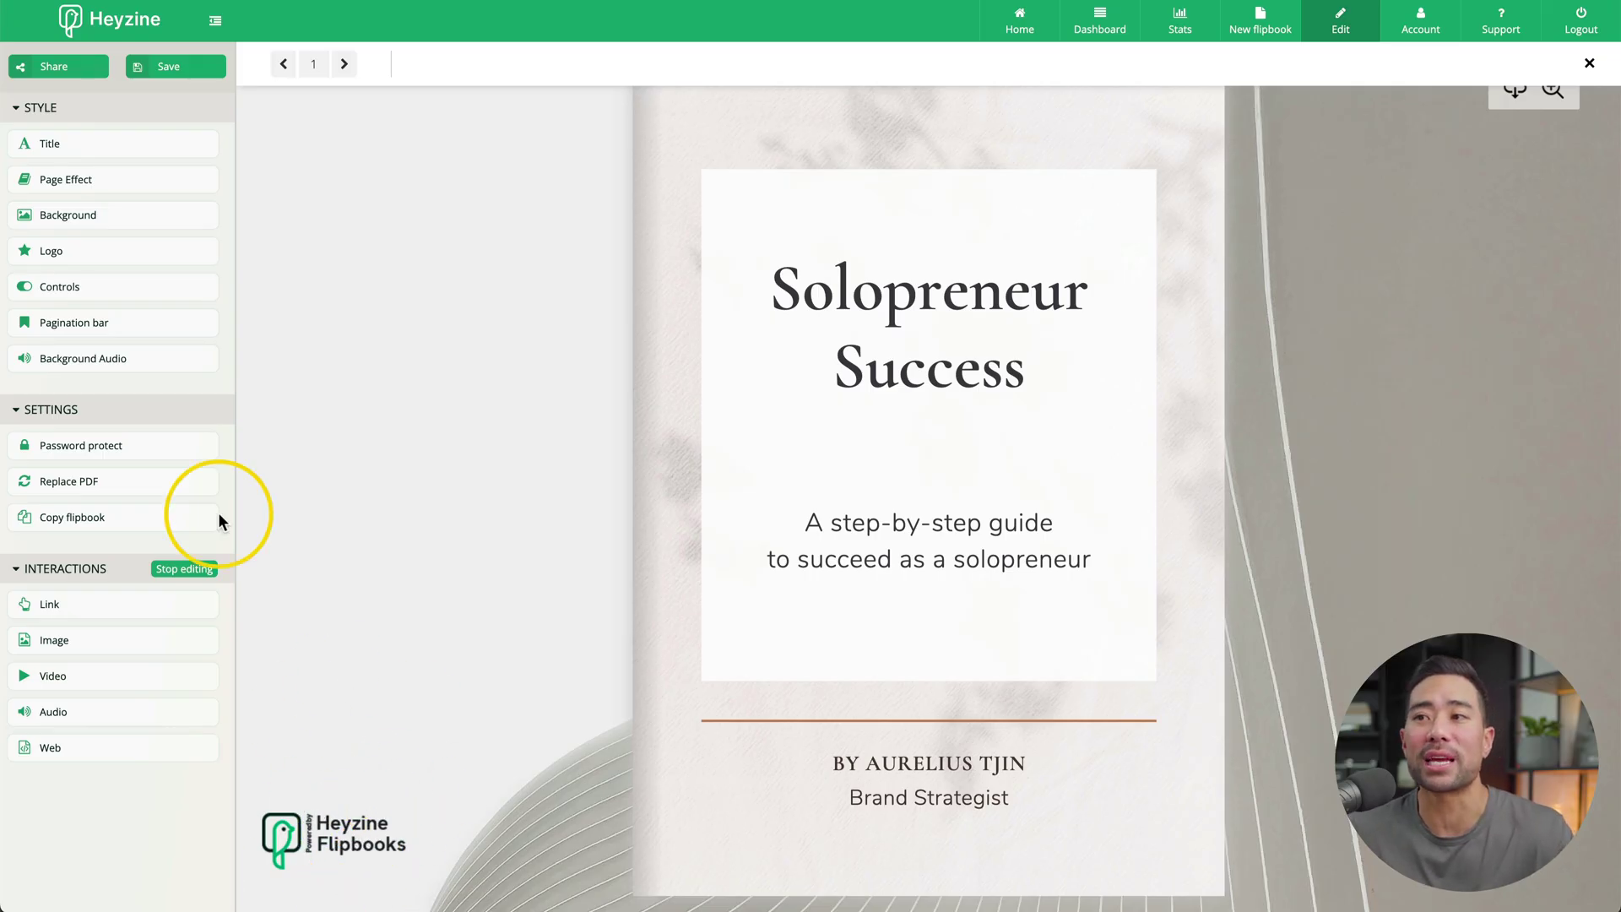
Check the corner Logo setting, dismiss its upgrade notice, and stop interaction editing to preview the cover.
left_click(88, 263)
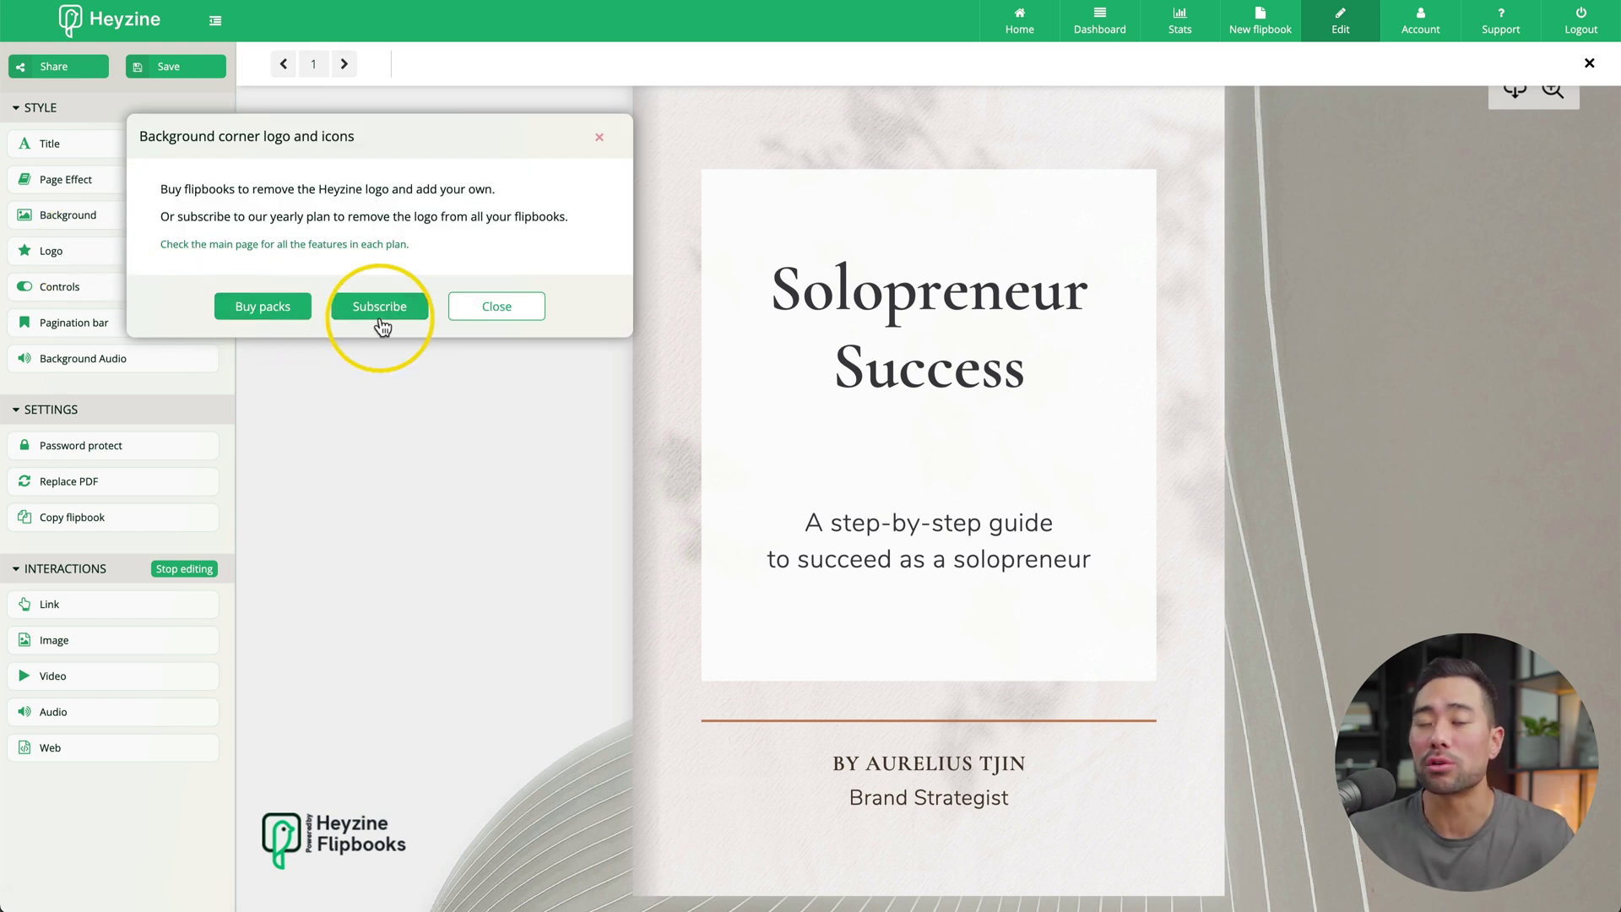
left_click(491, 325)
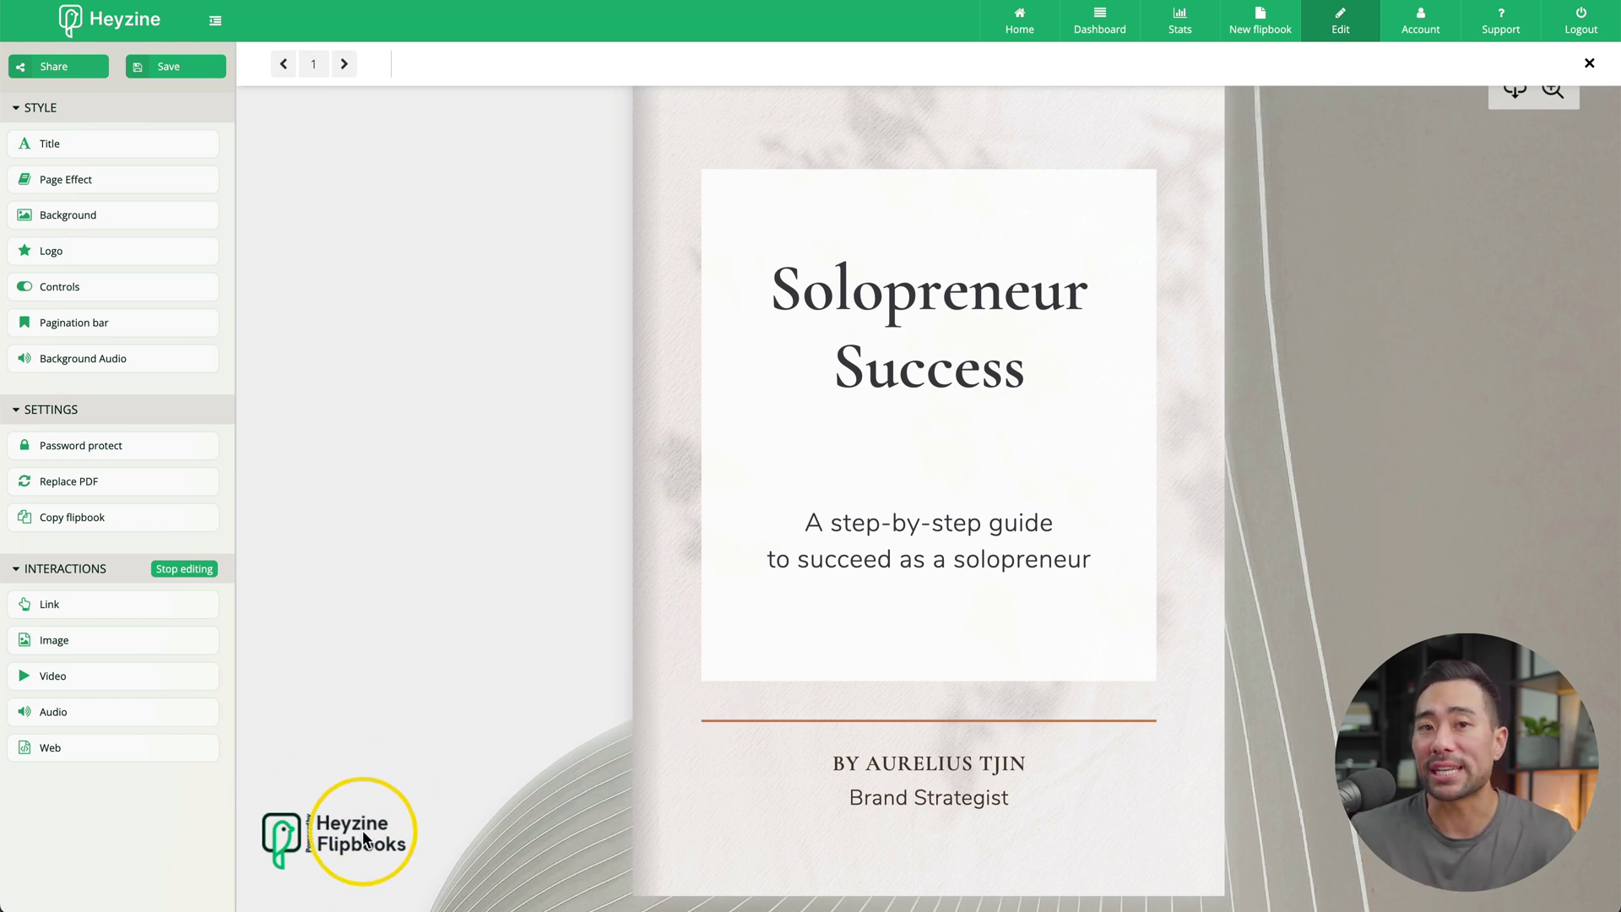
left_click(1190, 866)
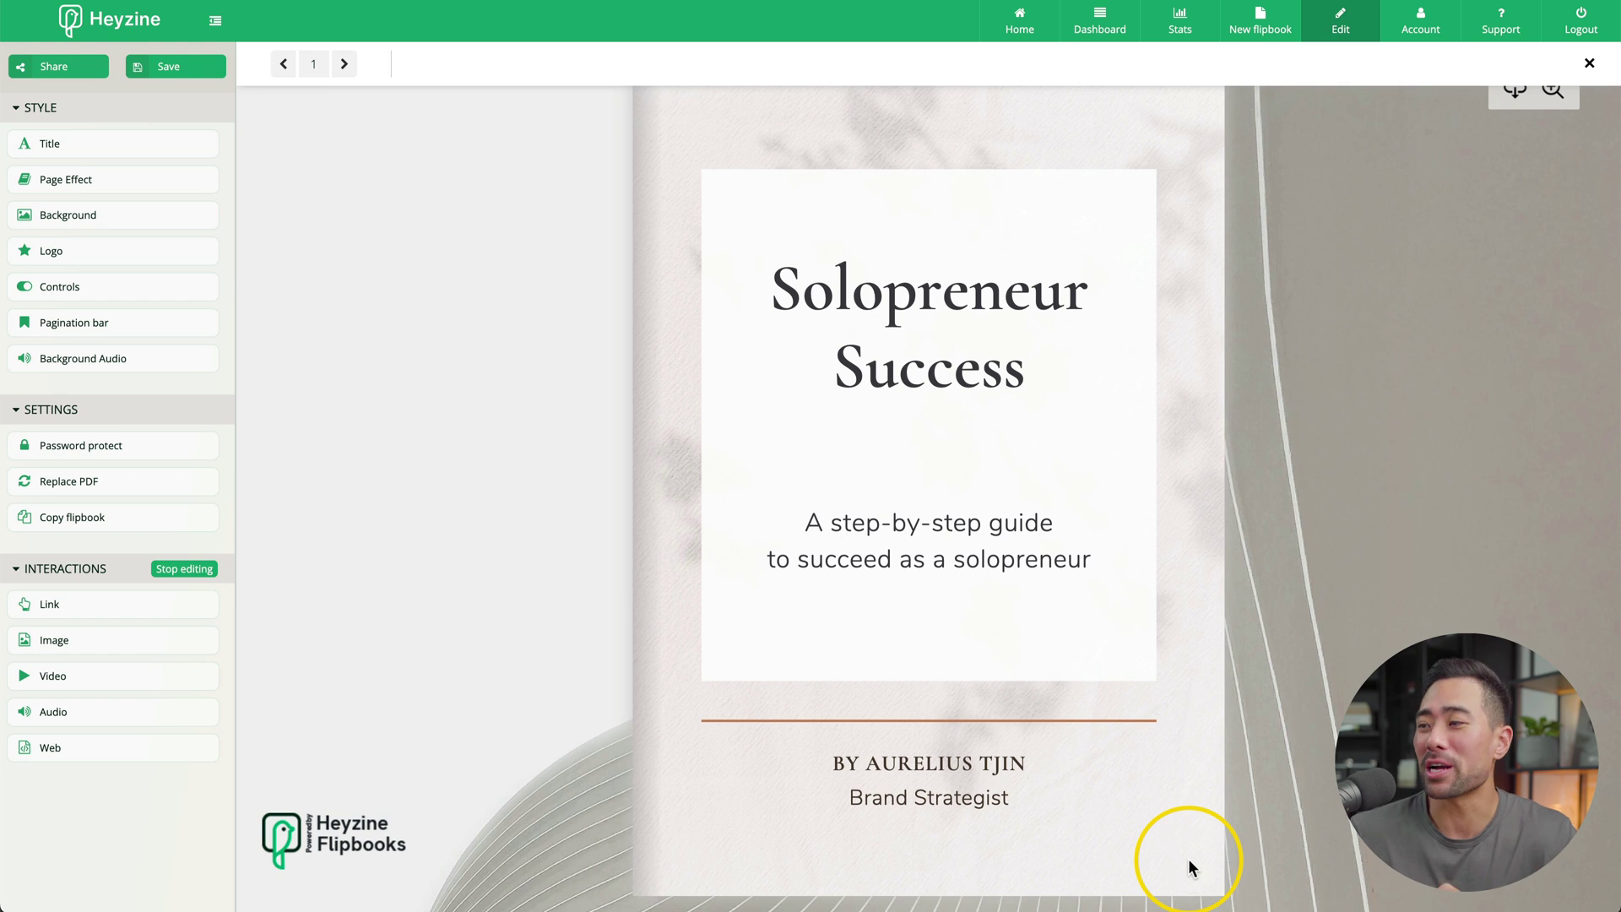
left_click(1207, 884)
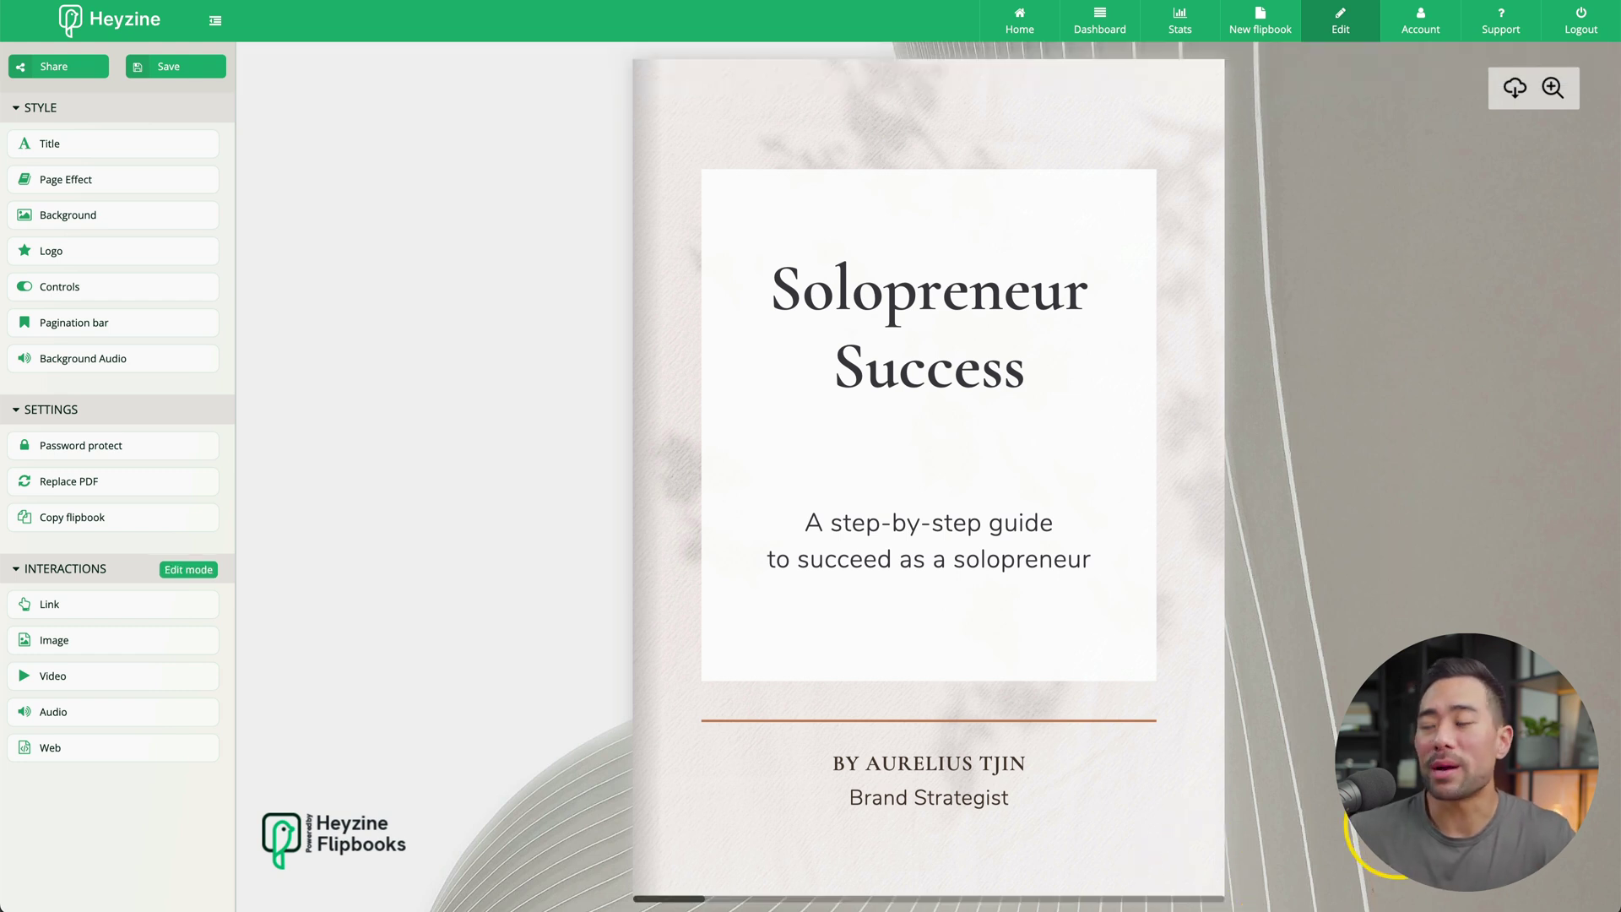
Turn the preview's pages from the cover spread by spread to the final Thank you! page.
left_click(1226, 852)
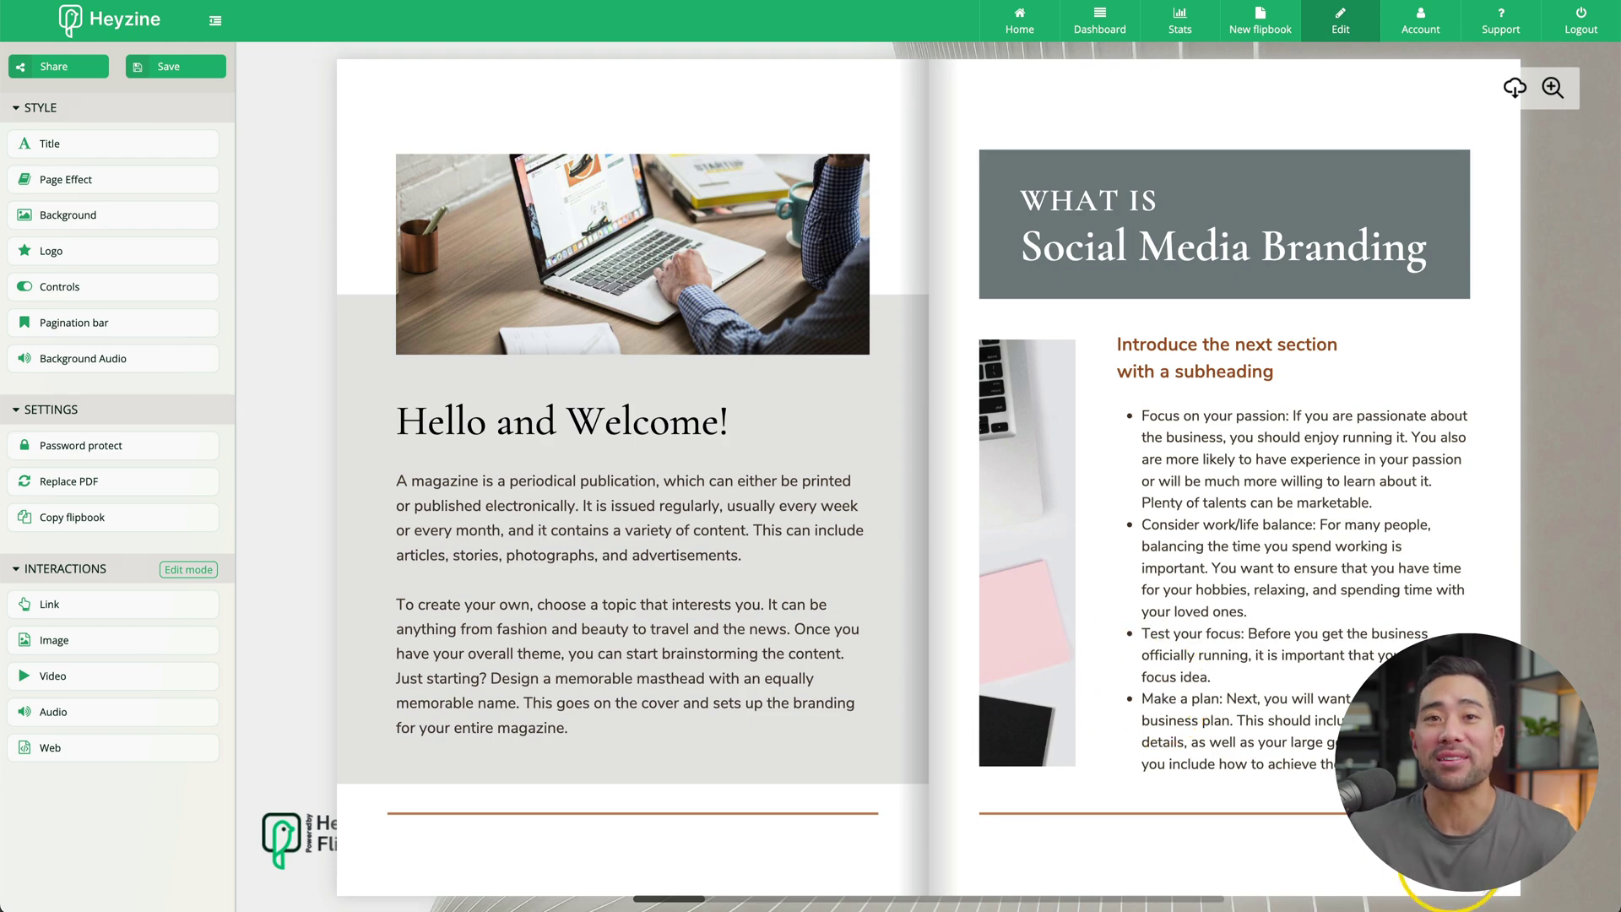
left_click(1450, 896)
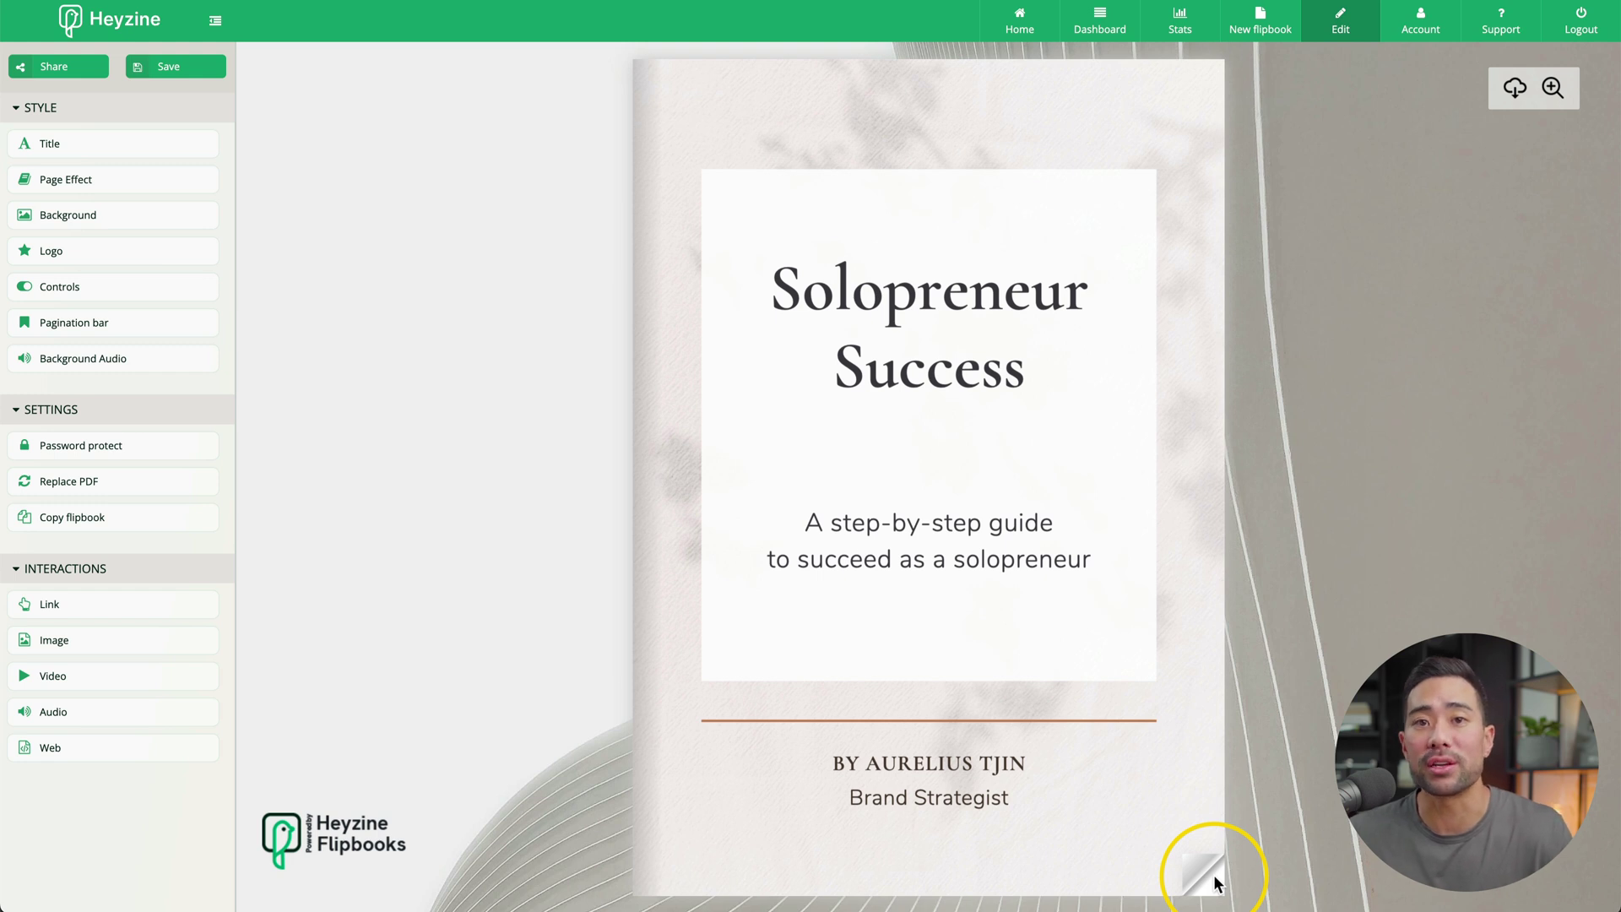
left_click(1212, 888)
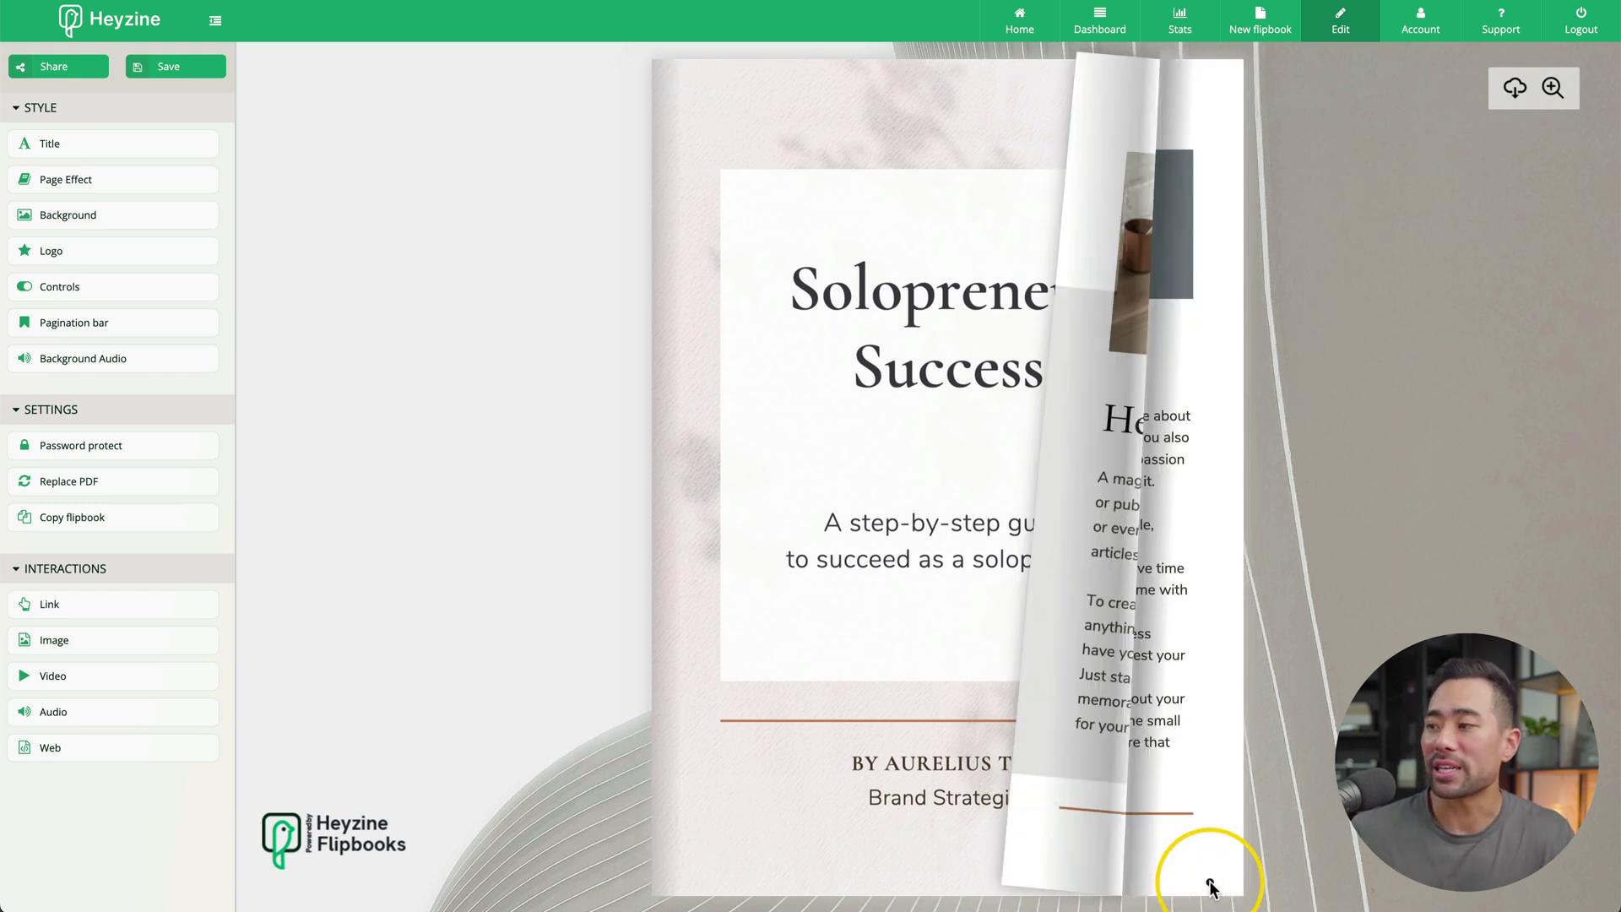
left_click(1523, 885)
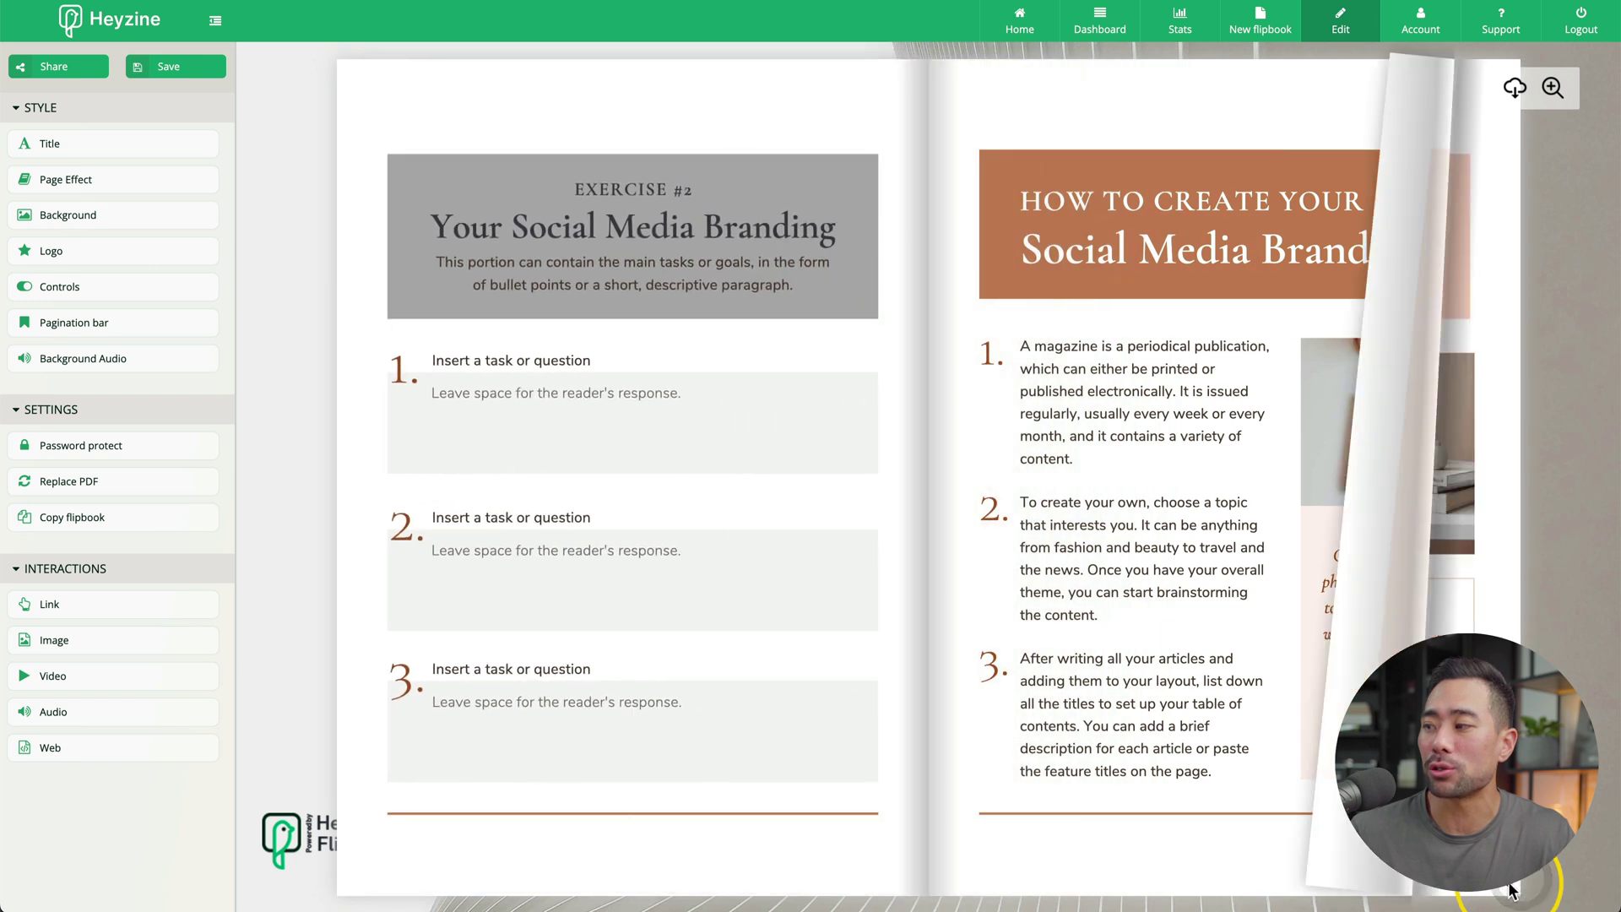
left_click(1521, 886)
left_click(1518, 886)
left_click(1513, 888)
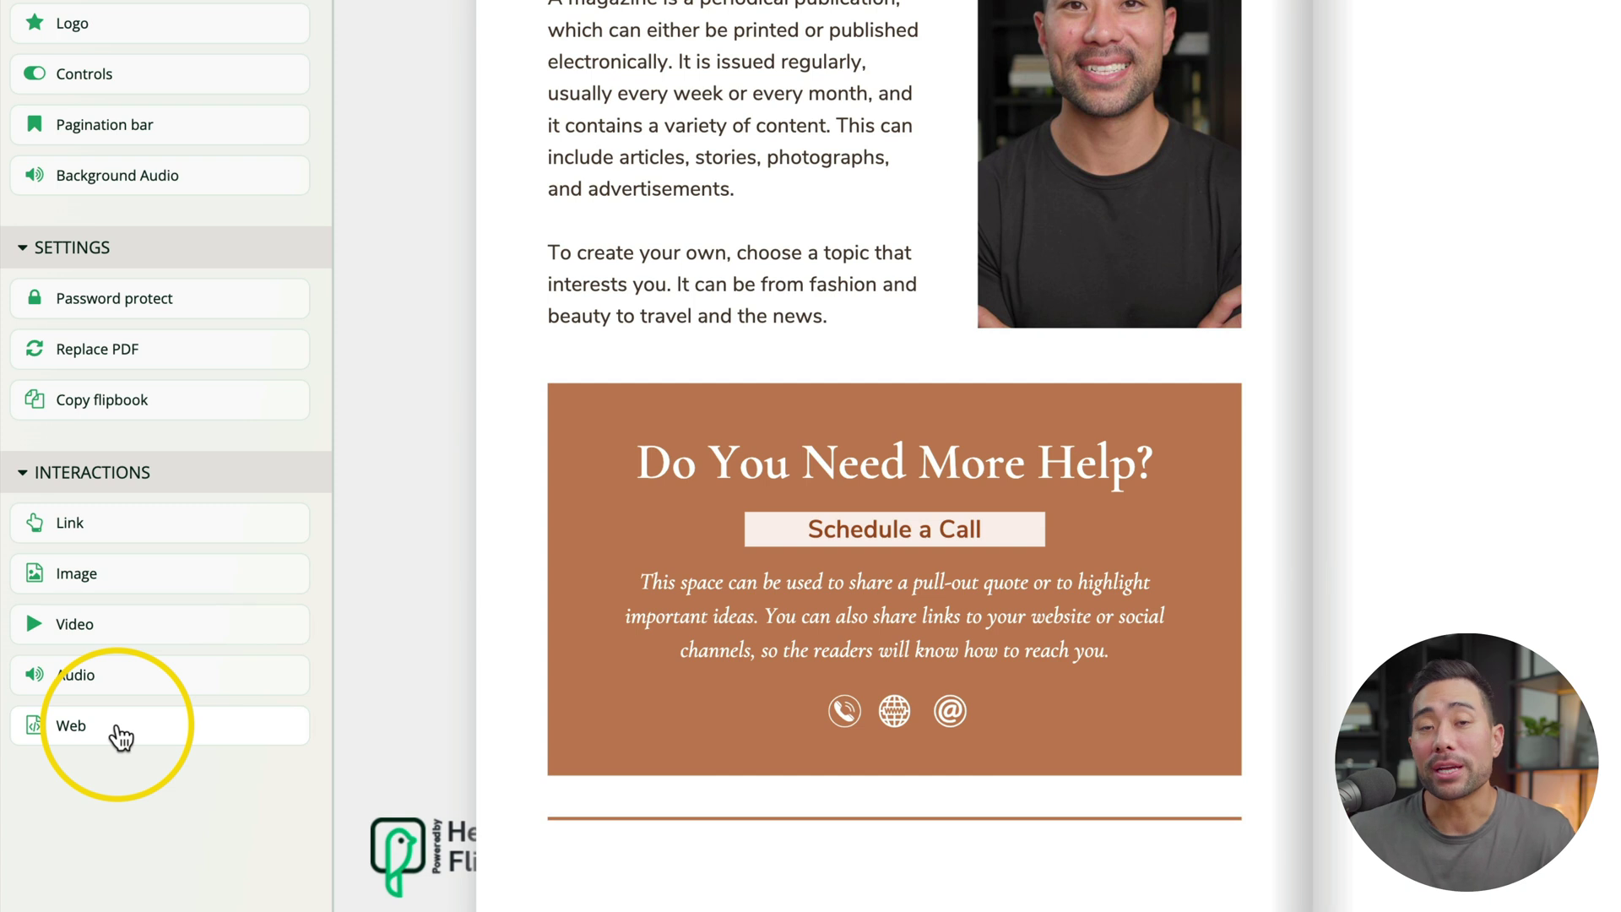
Draw a video area on the blank right page beside Thank you! and paste the YouTube link.
left_click(112, 635)
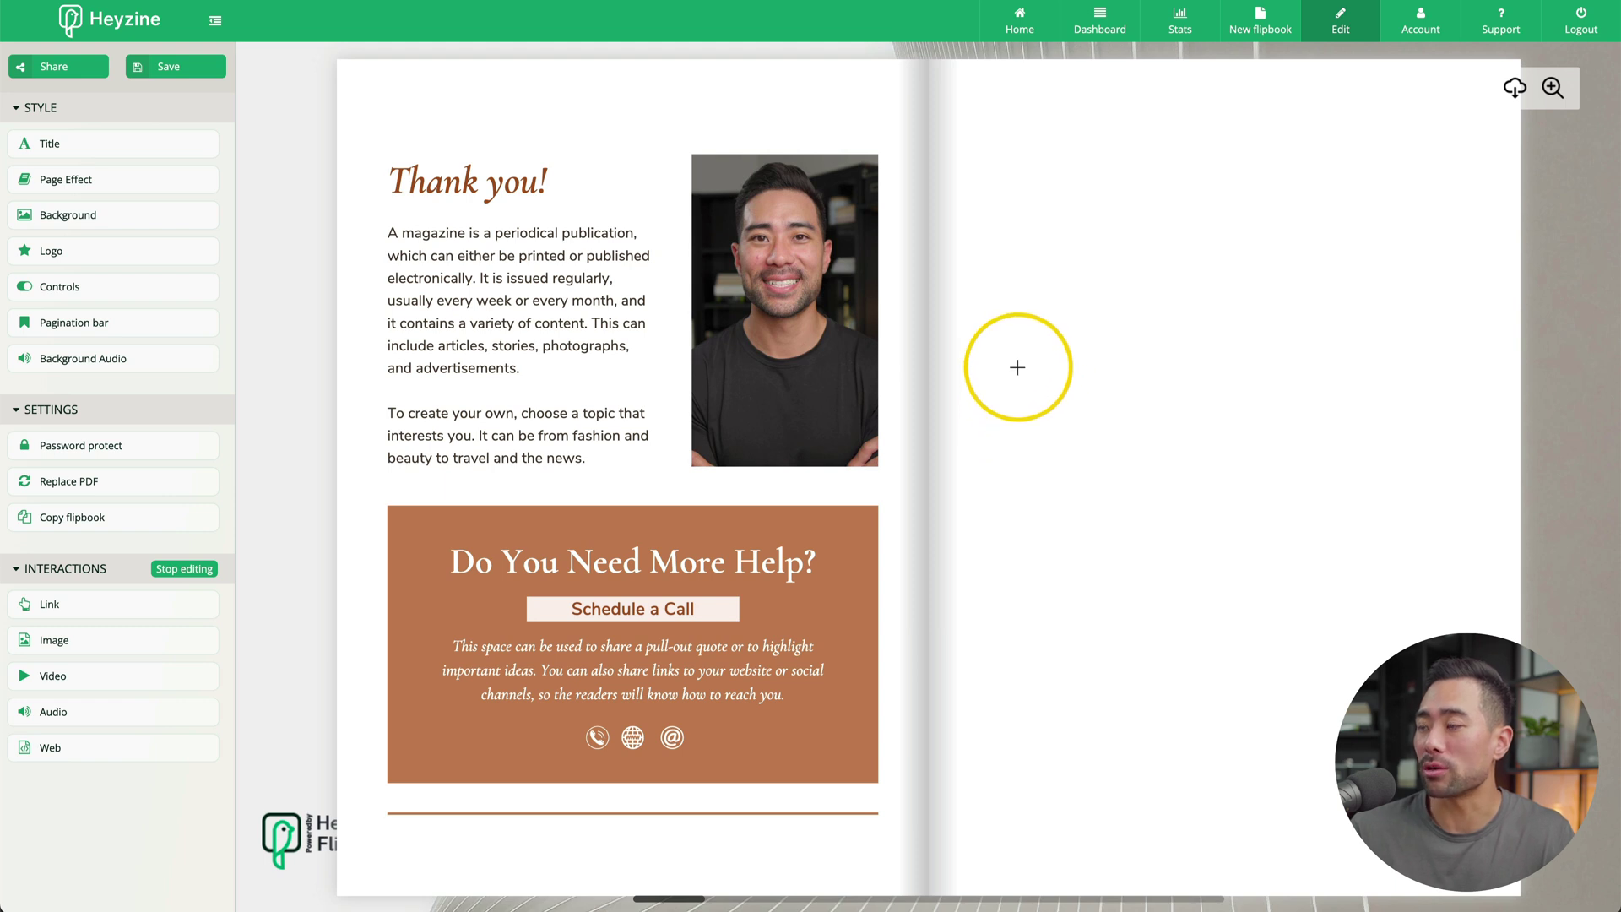
left_click_drag(1017, 368, 1428, 650)
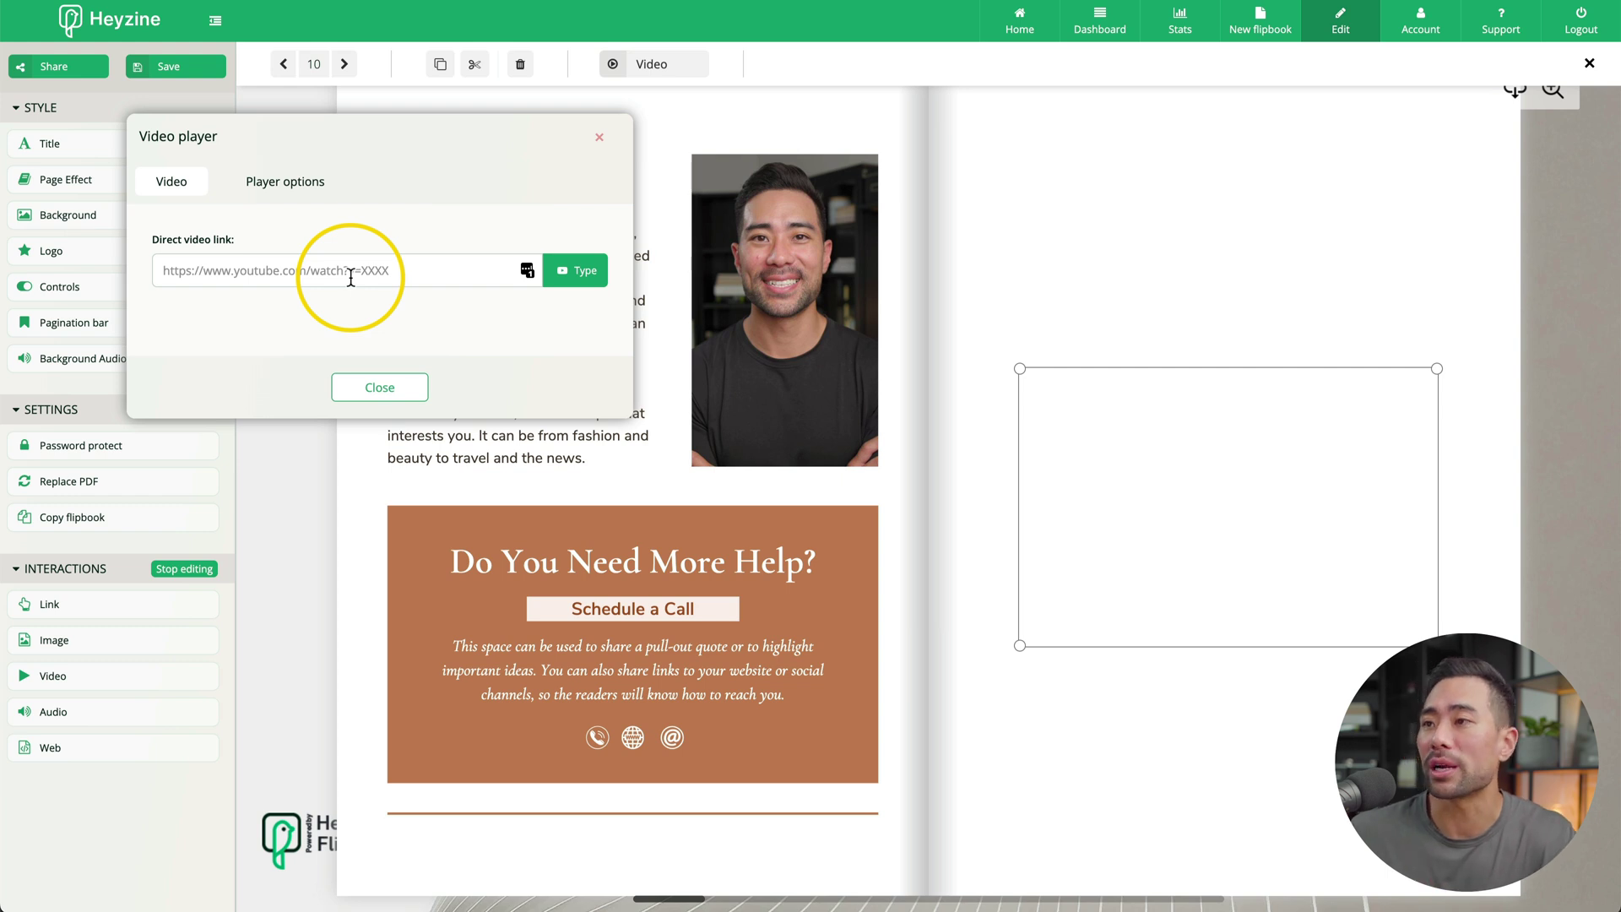
type("https://www.youtube.com/embed/PiYS3PMXOjc")
Set the video source type to YouTube, shorten its frame, and save the flipbook.
left_click(586, 289)
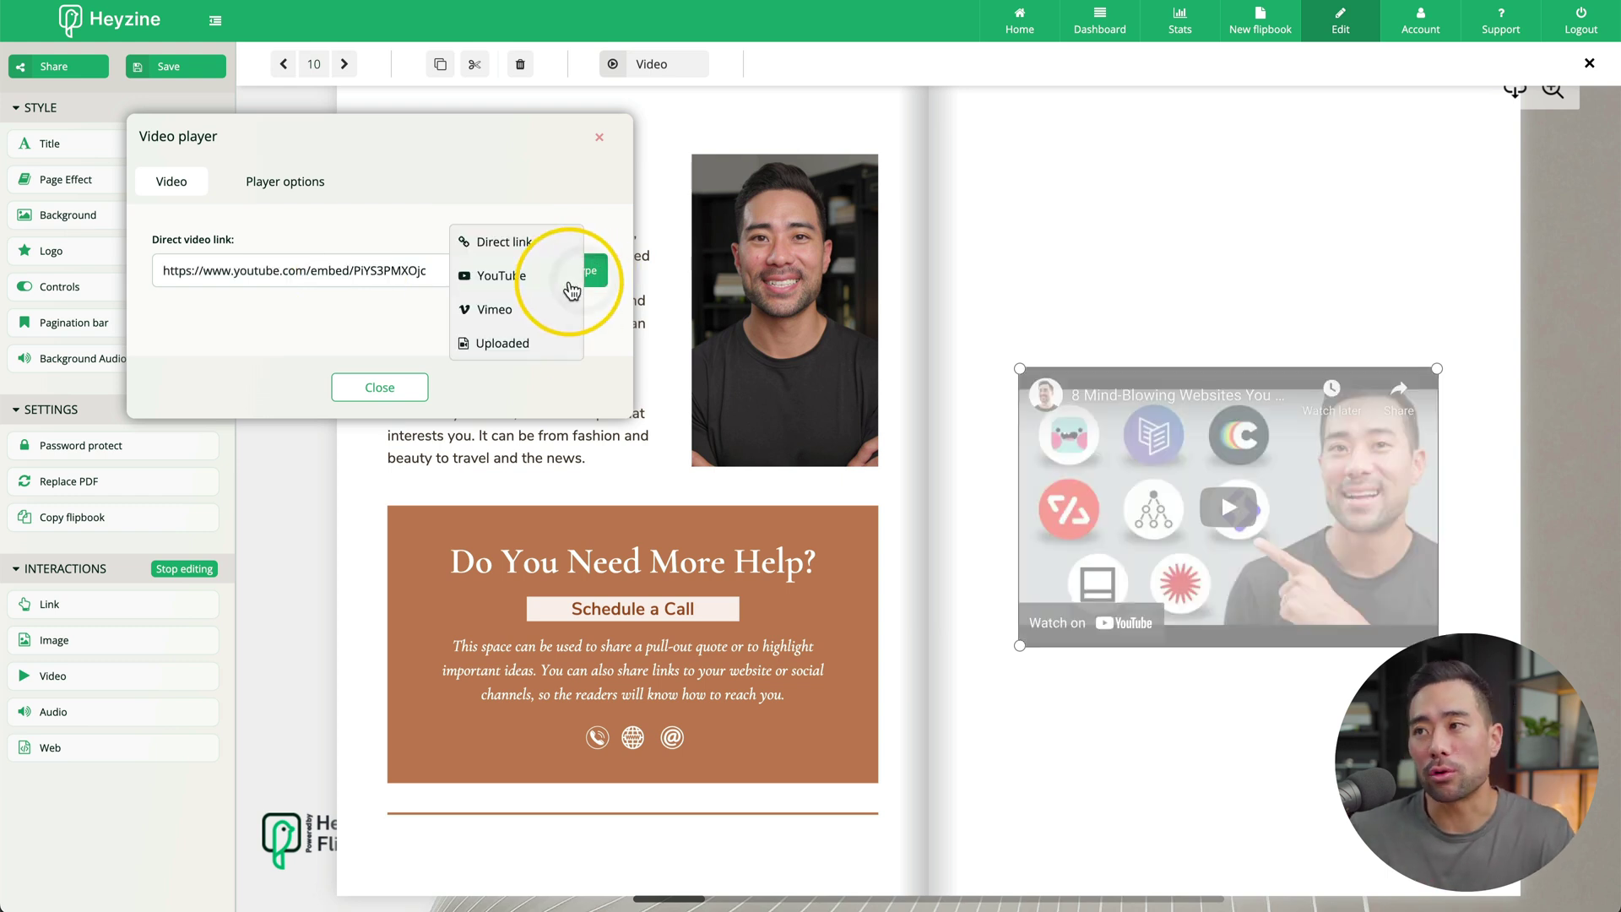
left_click(310, 184)
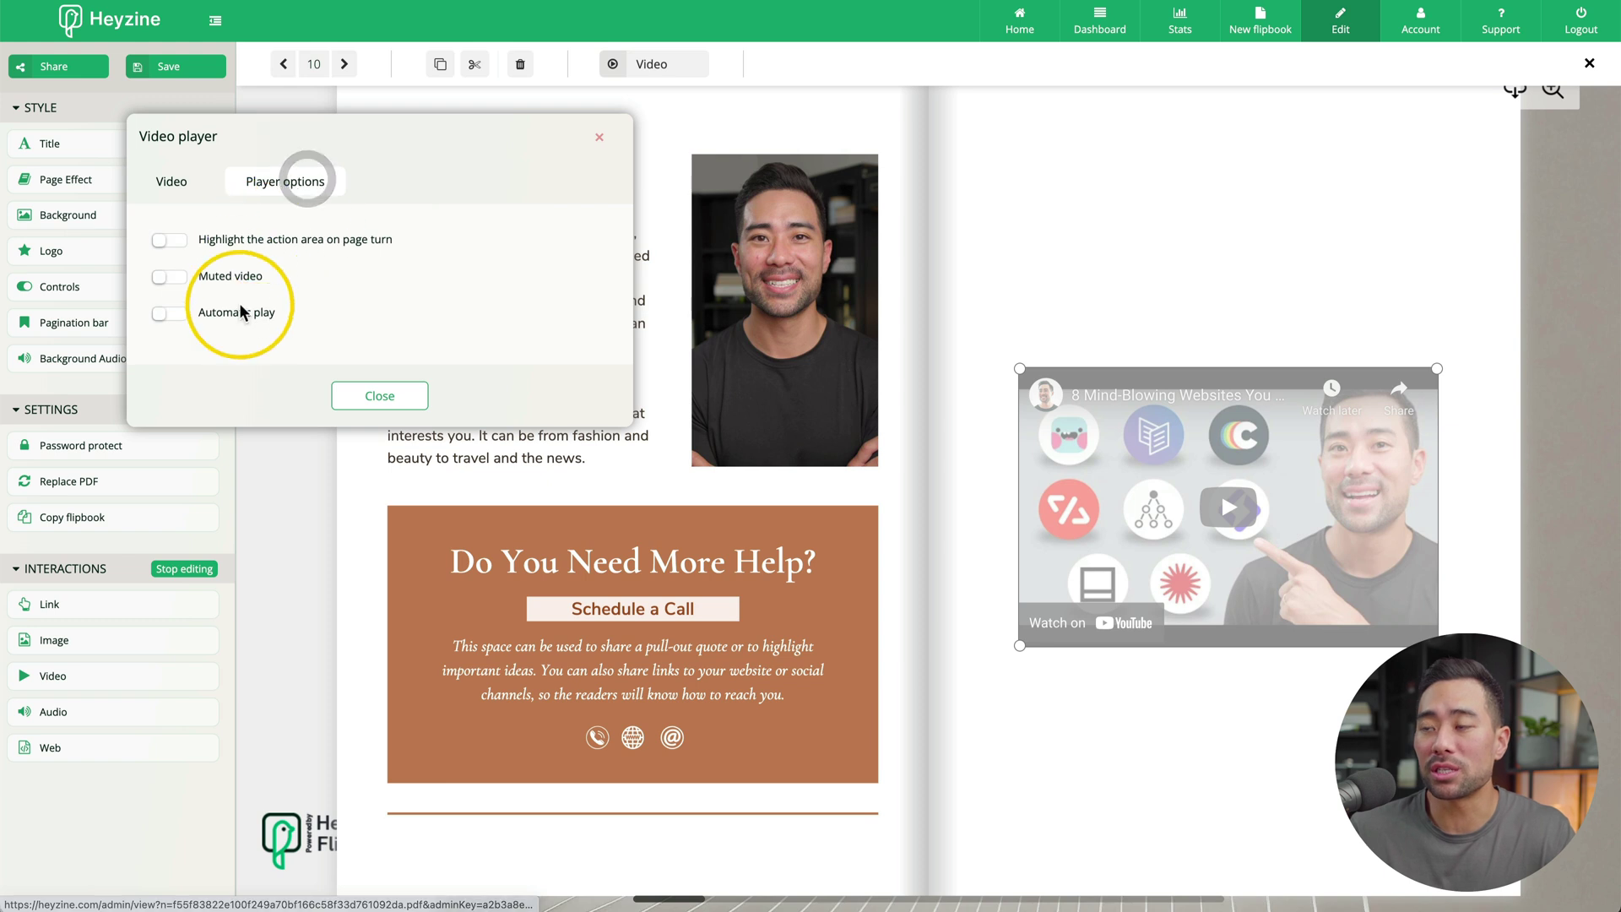
left_click_drag(1246, 645, 1246, 595)
left_click(425, 280)
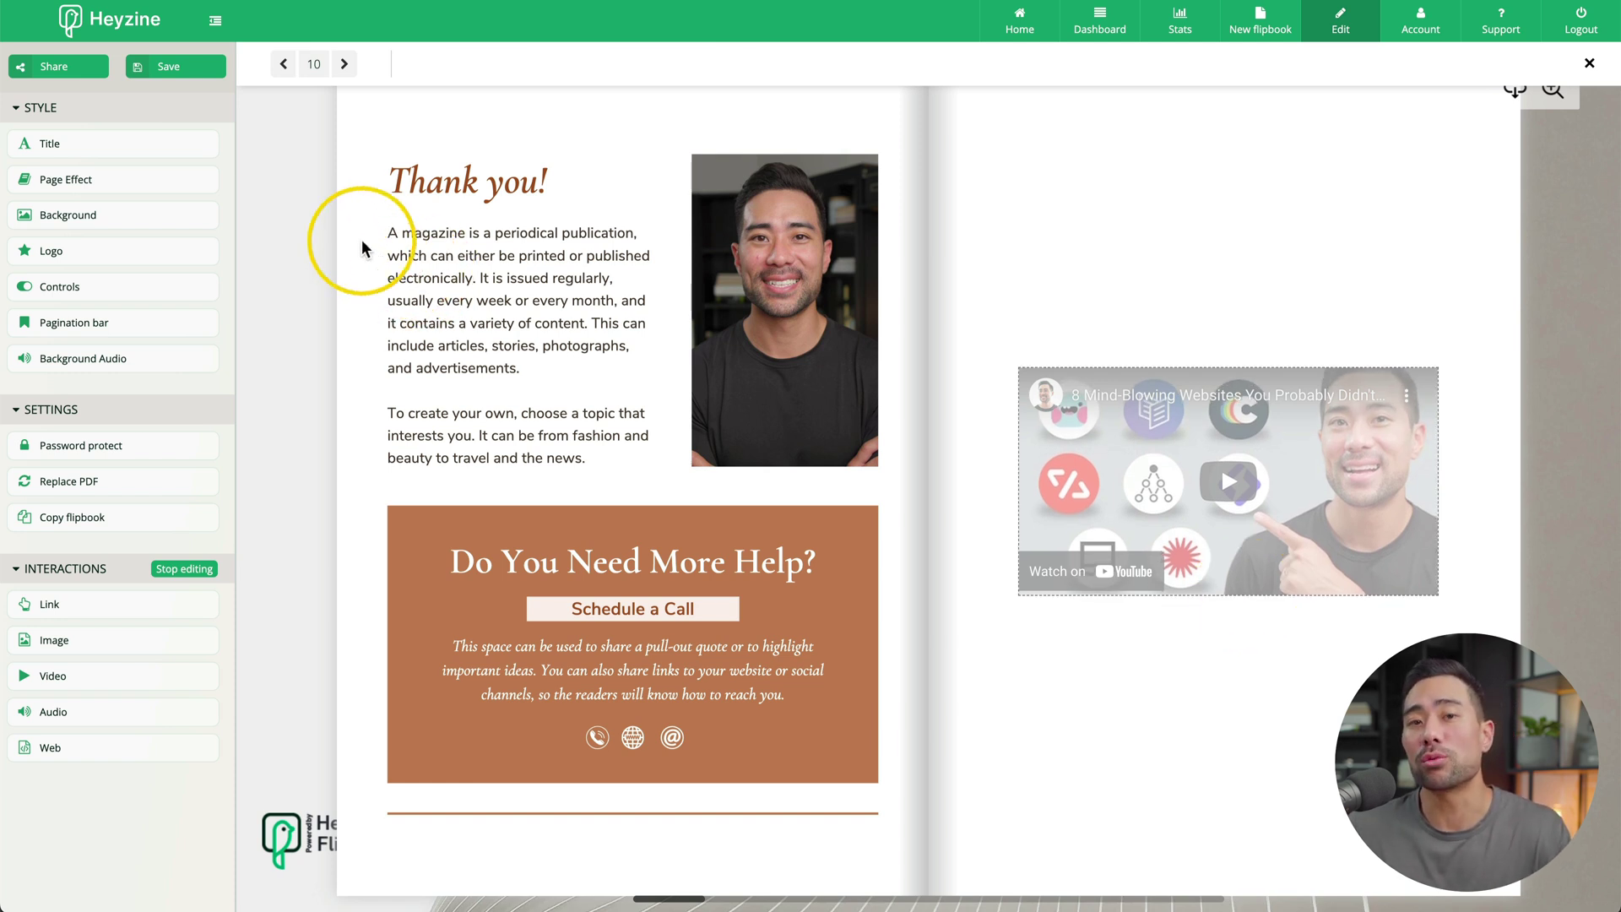
left_click(201, 82)
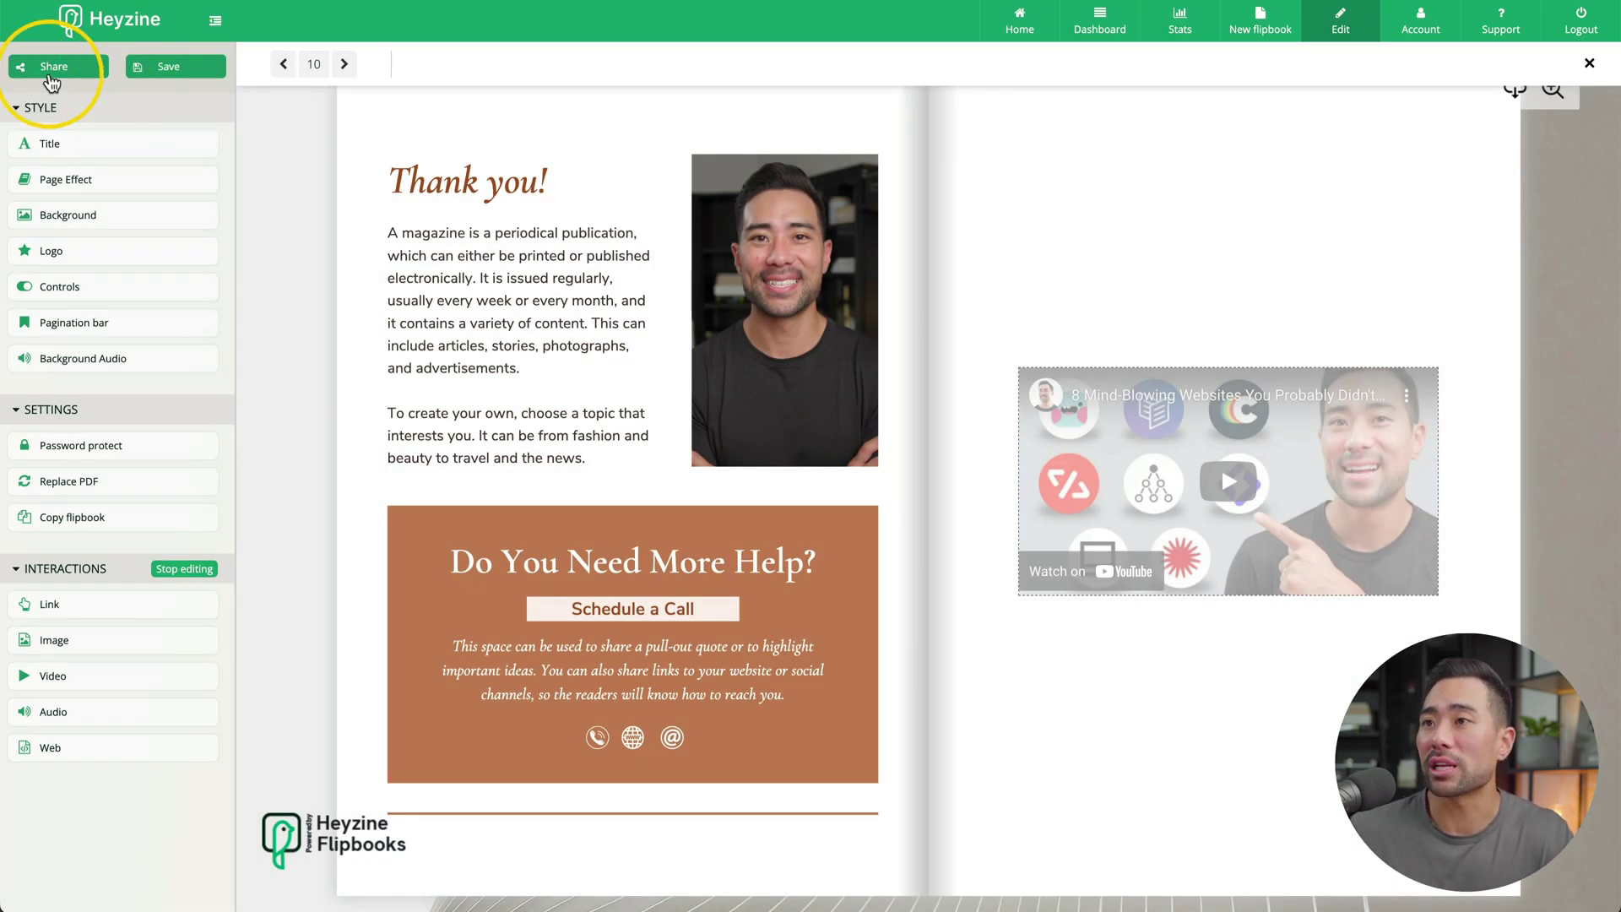
Review the flipbook's Link, Email, Web / Embed, Social, Download and QR code sharing options, then open the reader view.
left_click(49, 77)
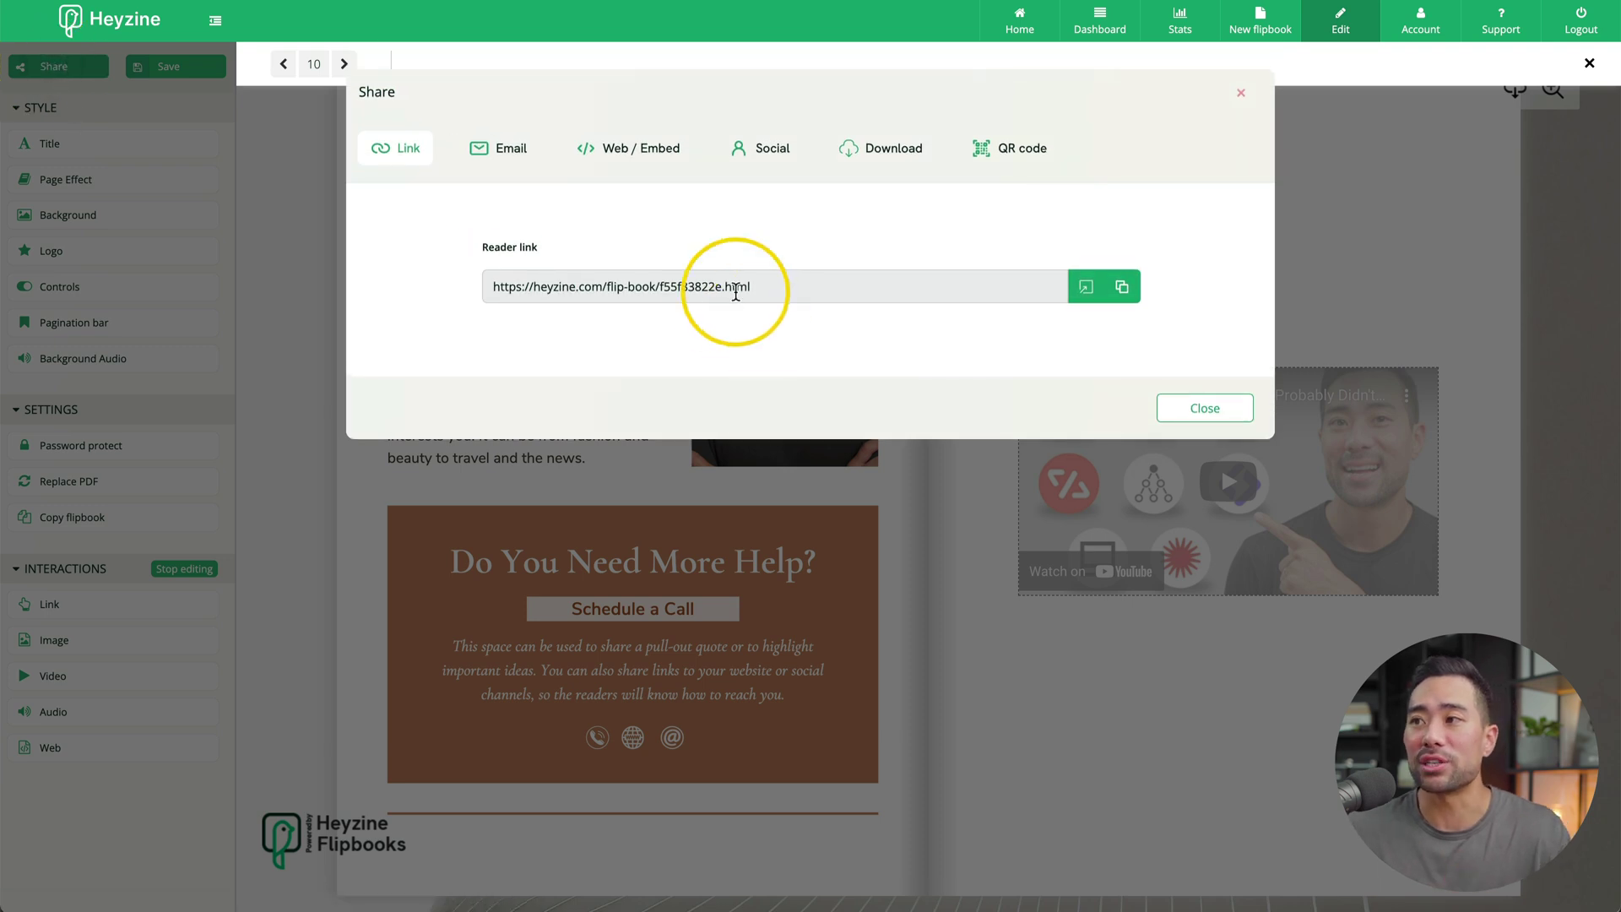
left_click(736, 292)
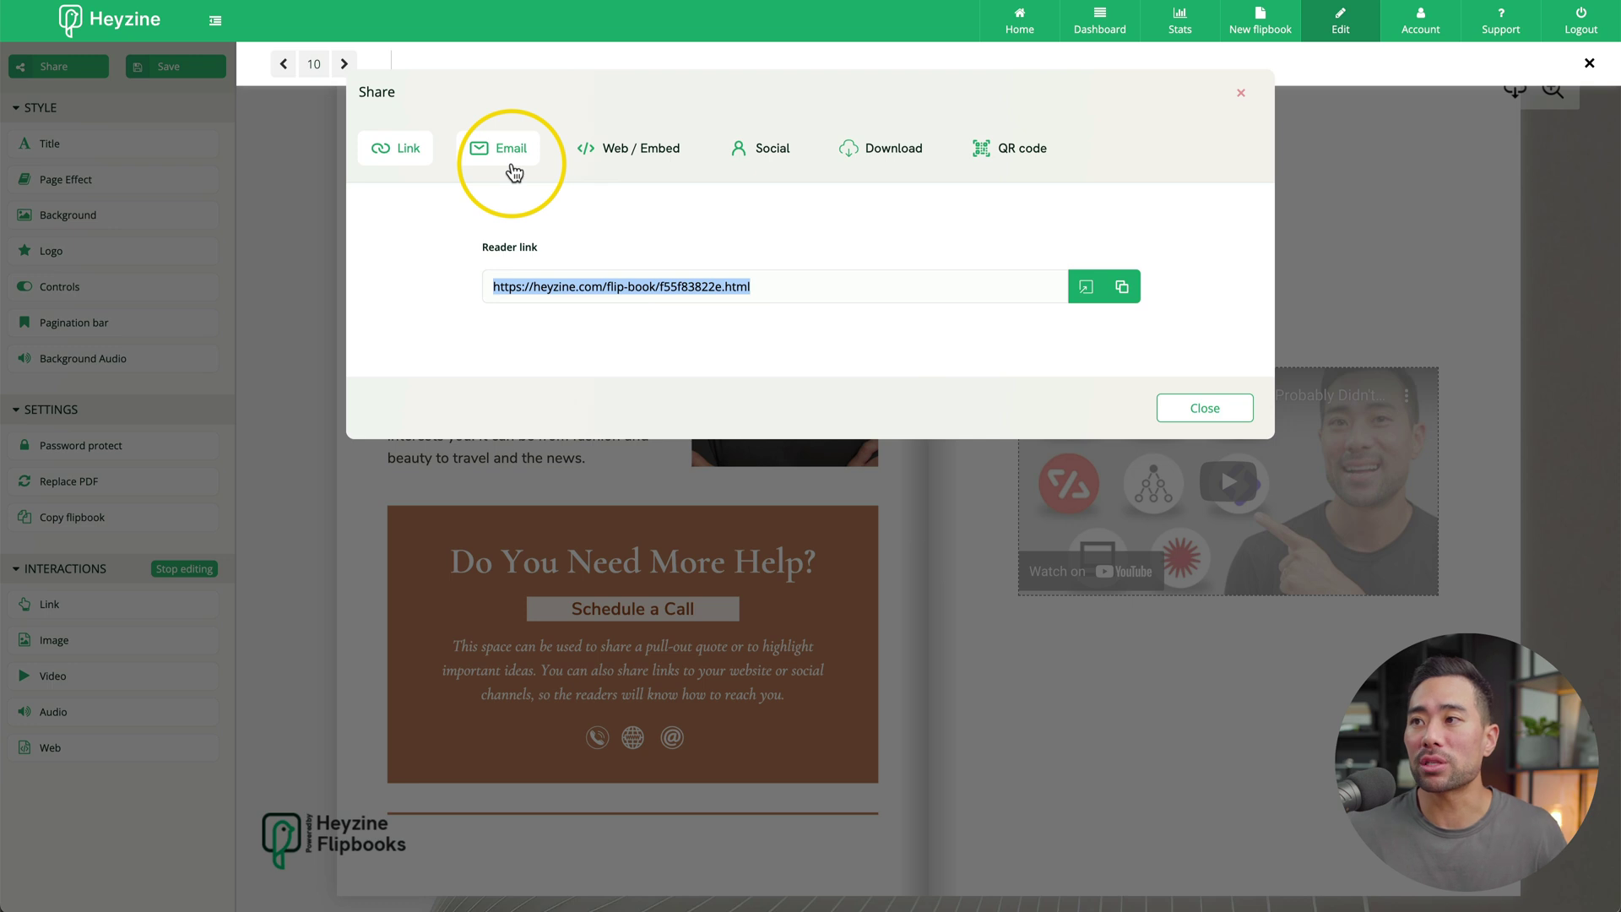
left_click(666, 172)
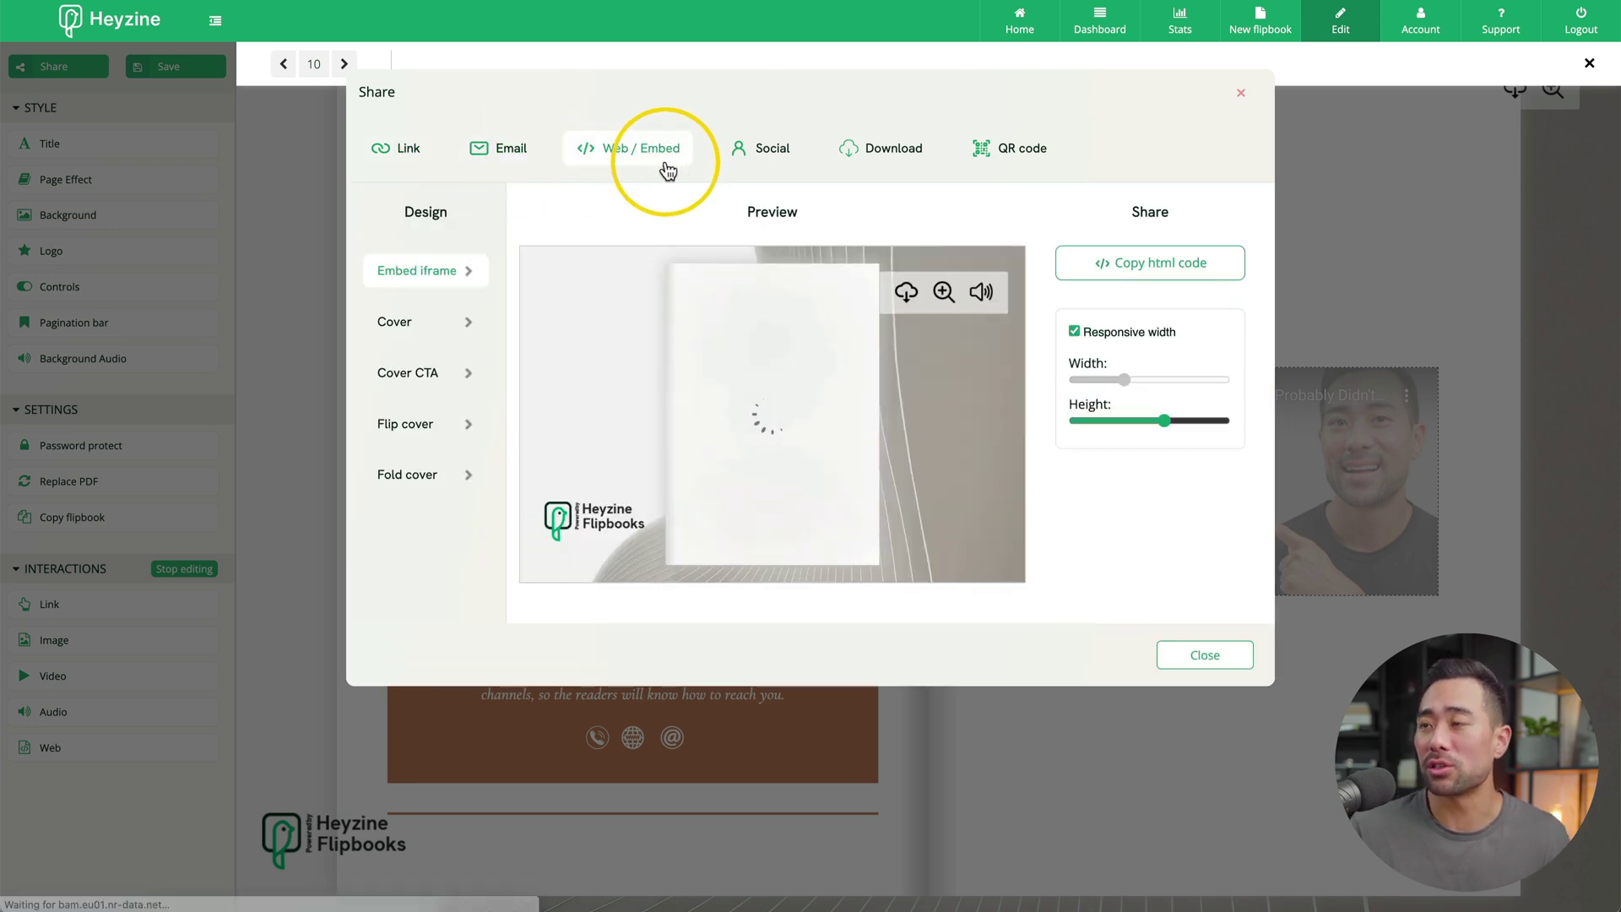
left_click(774, 148)
left_click(886, 154)
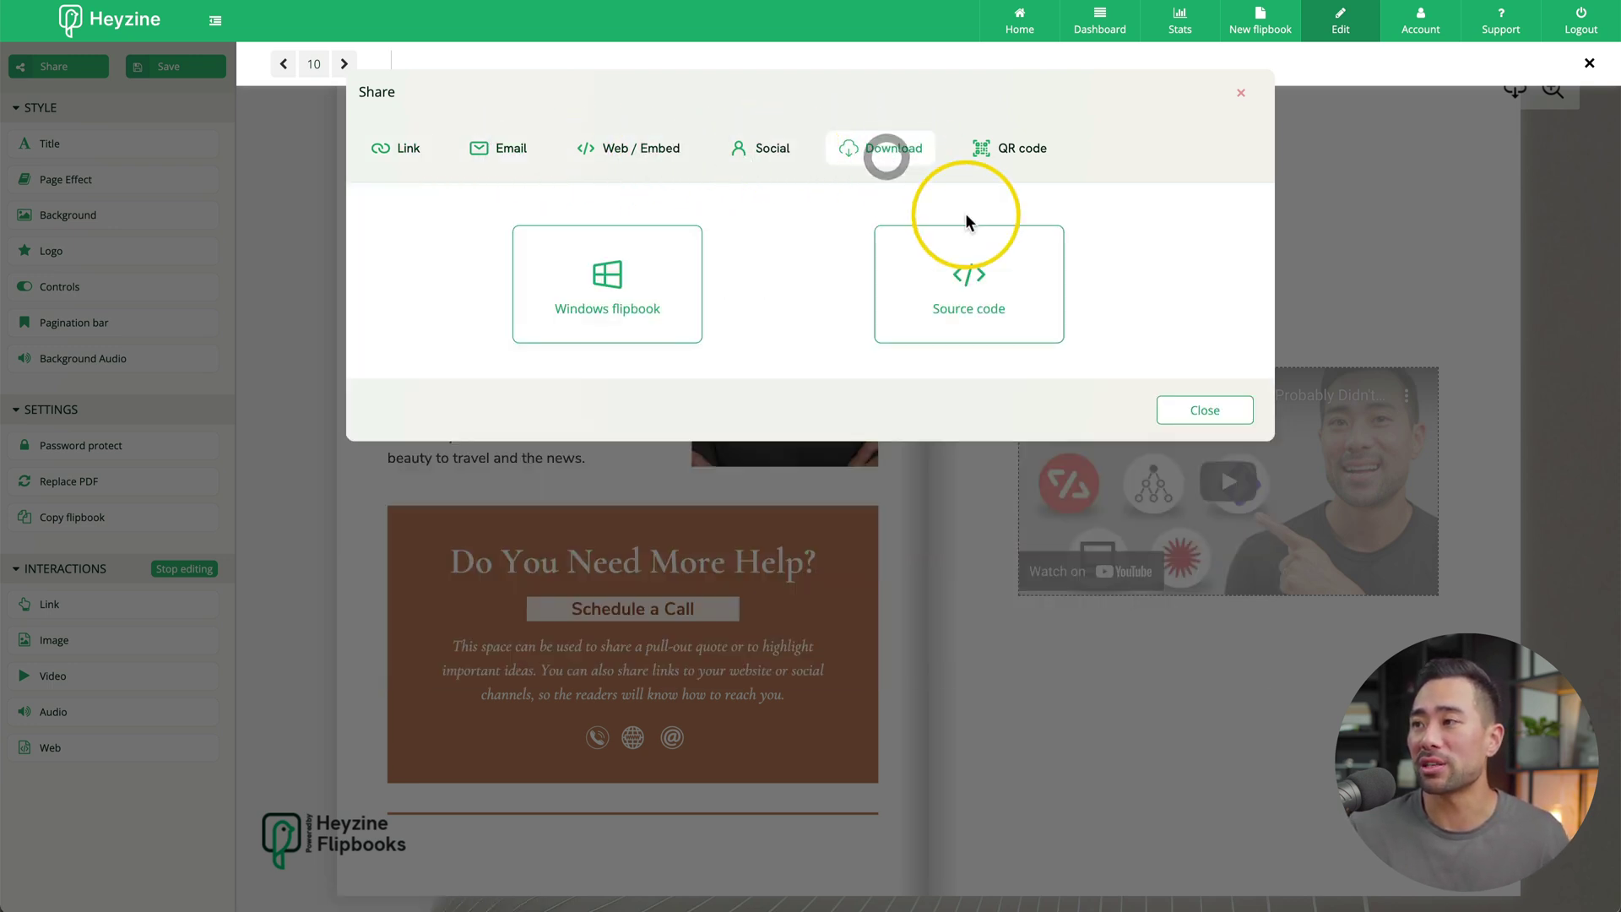
left_click(1025, 154)
left_click(1030, 157)
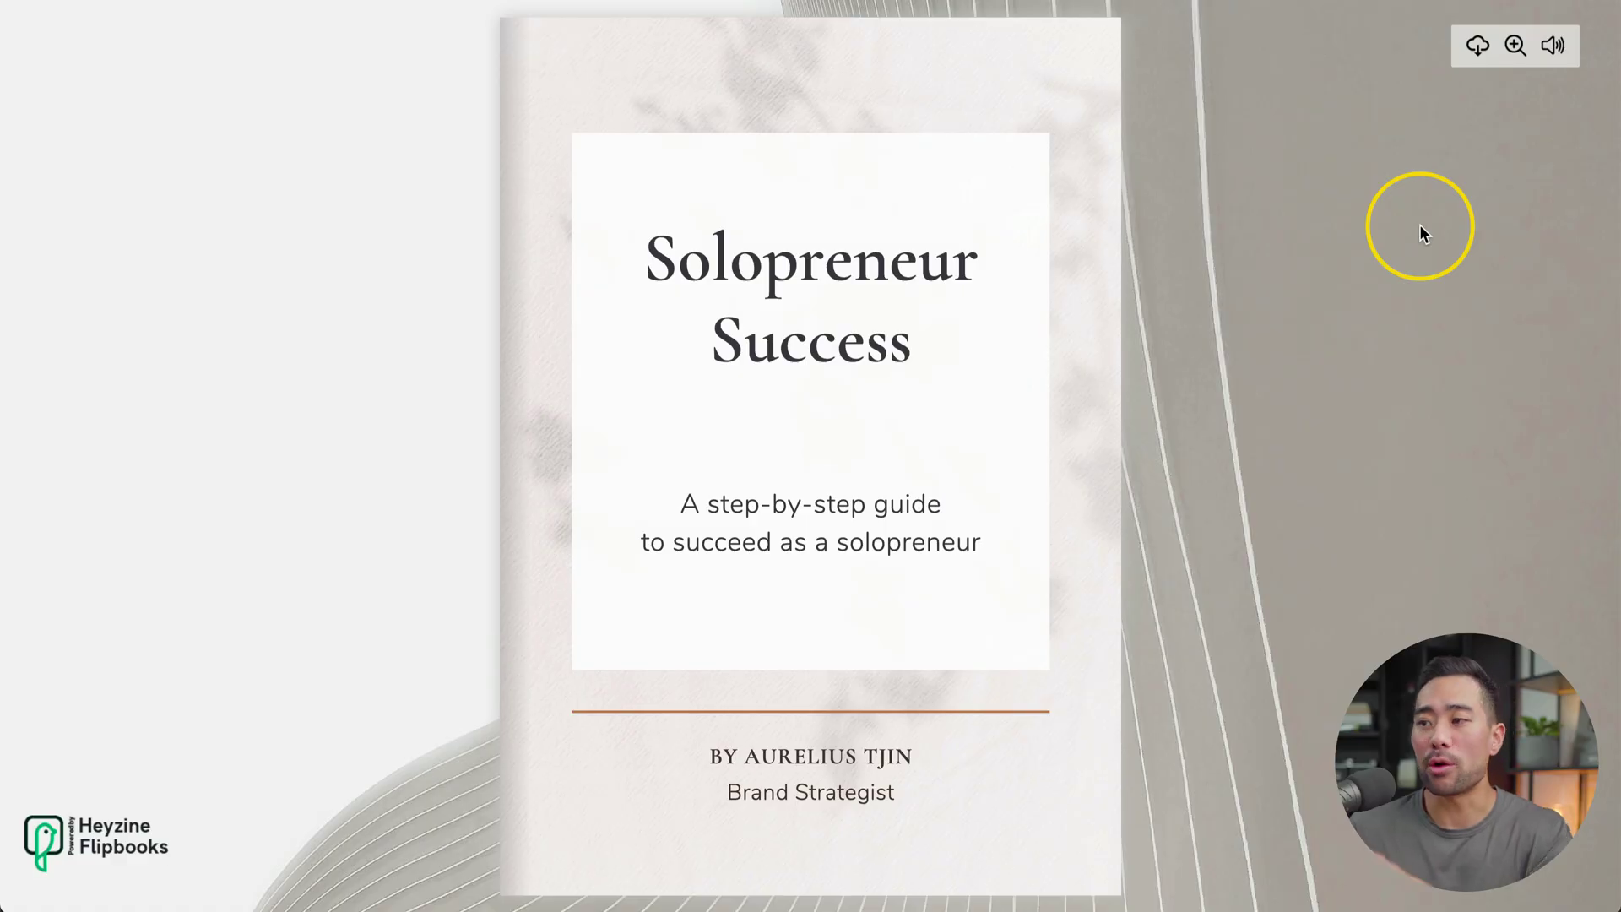
Flip through the flipbook to the Thank you spread and play its embedded YouTube video.
left_click(1105, 888)
left_click(1431, 890)
left_click(1431, 891)
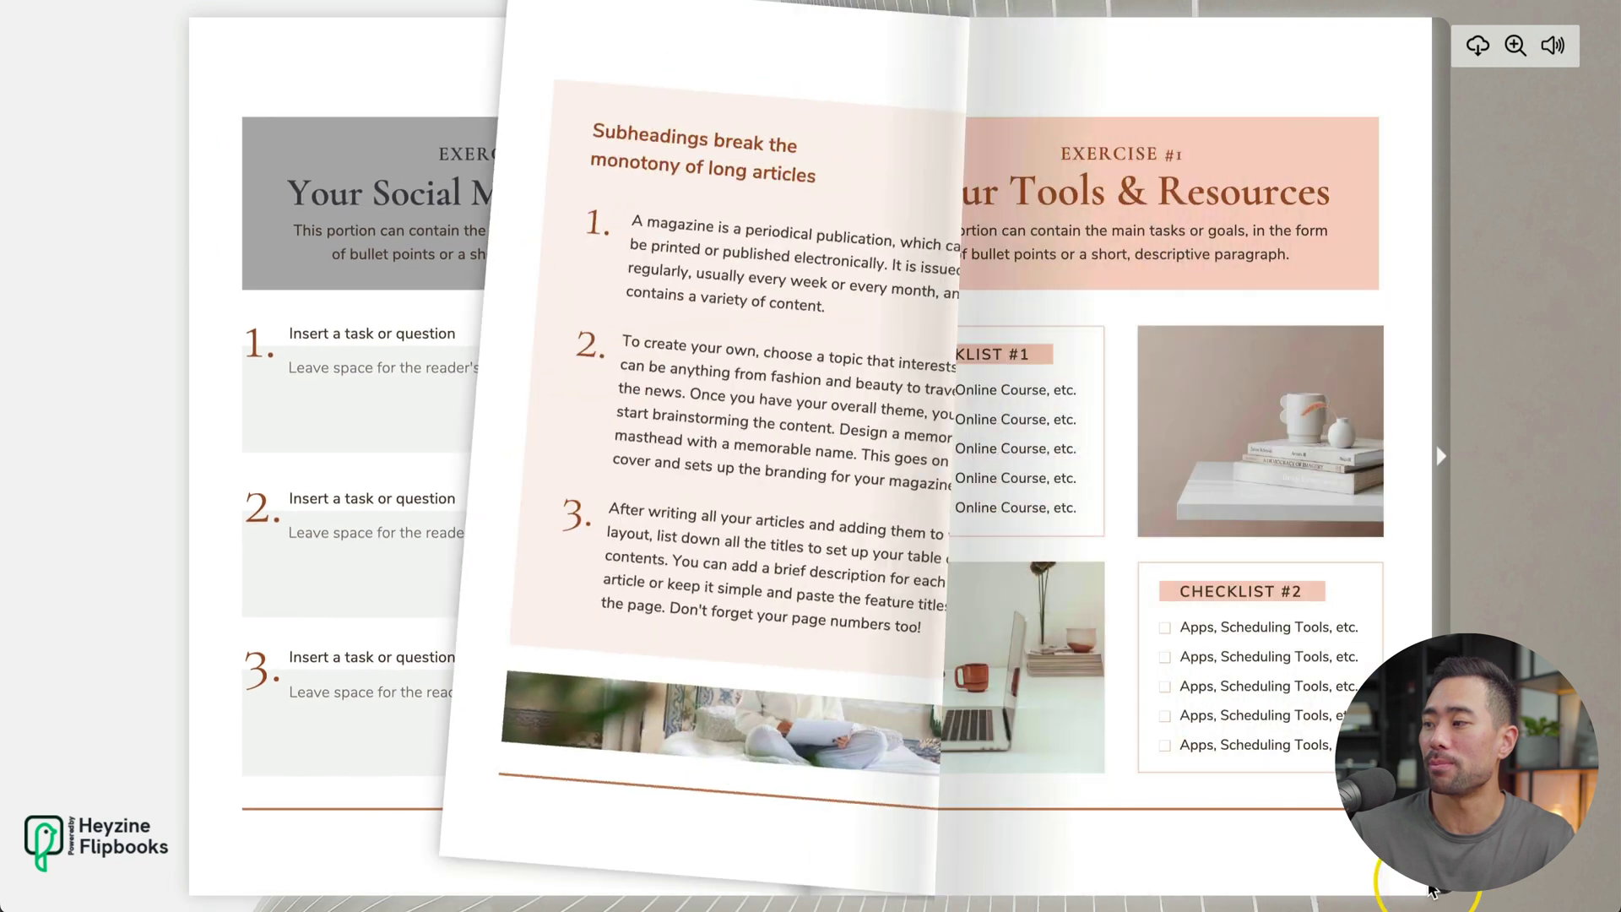
left_click(1431, 891)
left_click(1430, 890)
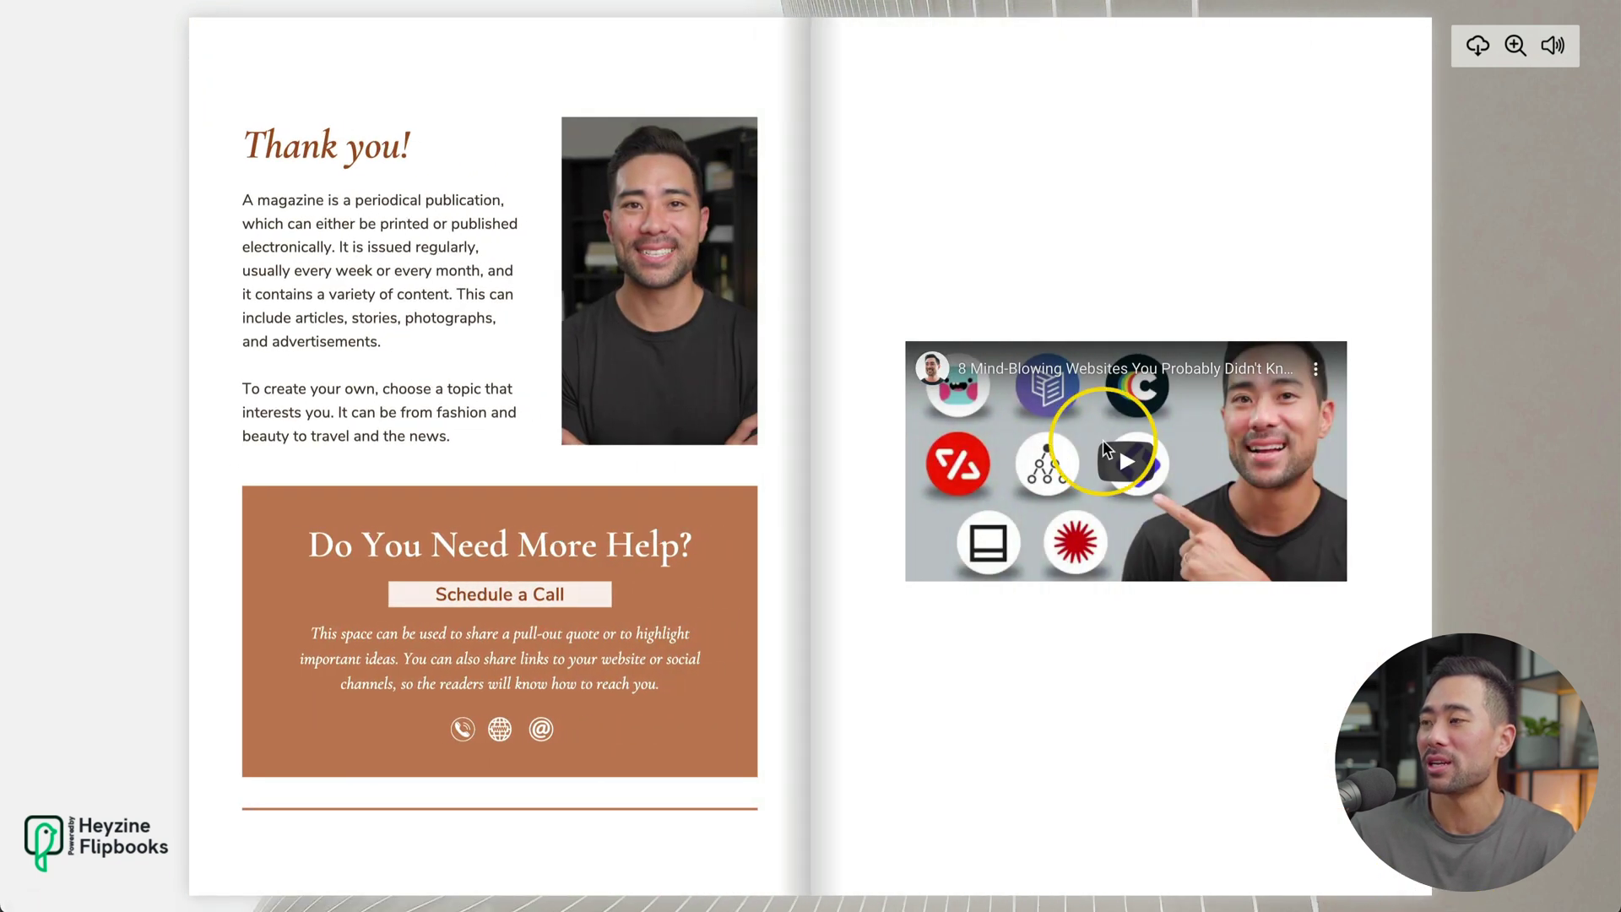
left_click(1110, 456)
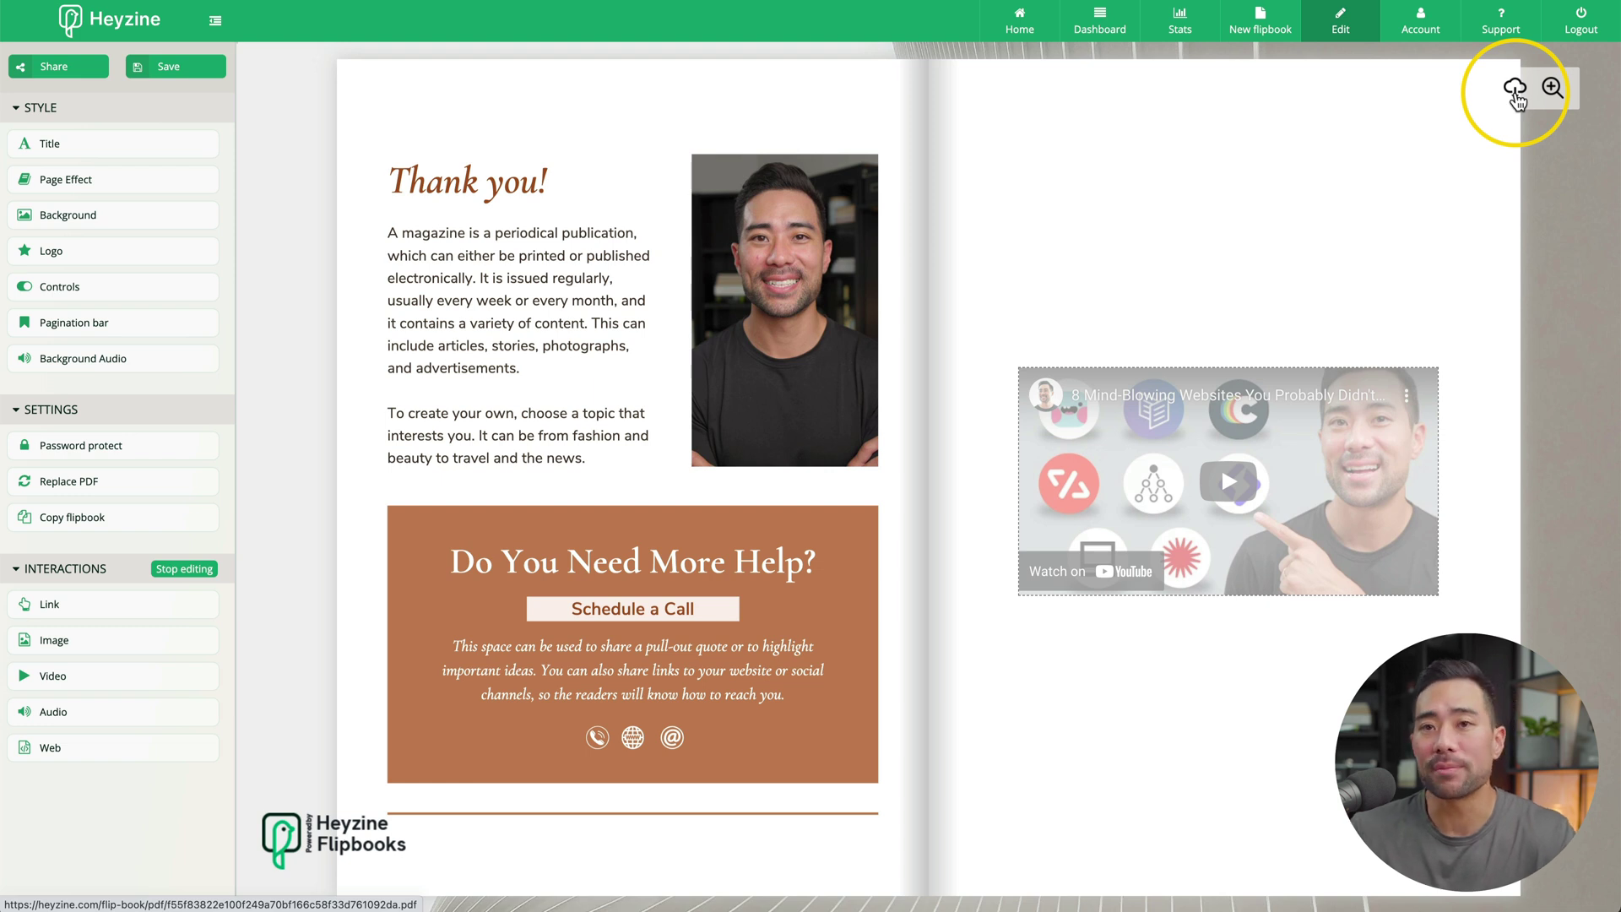
Open the flipbook's downloadable PDF and scroll through its 11 pages in Chrome's viewer.
left_click(1516, 93)
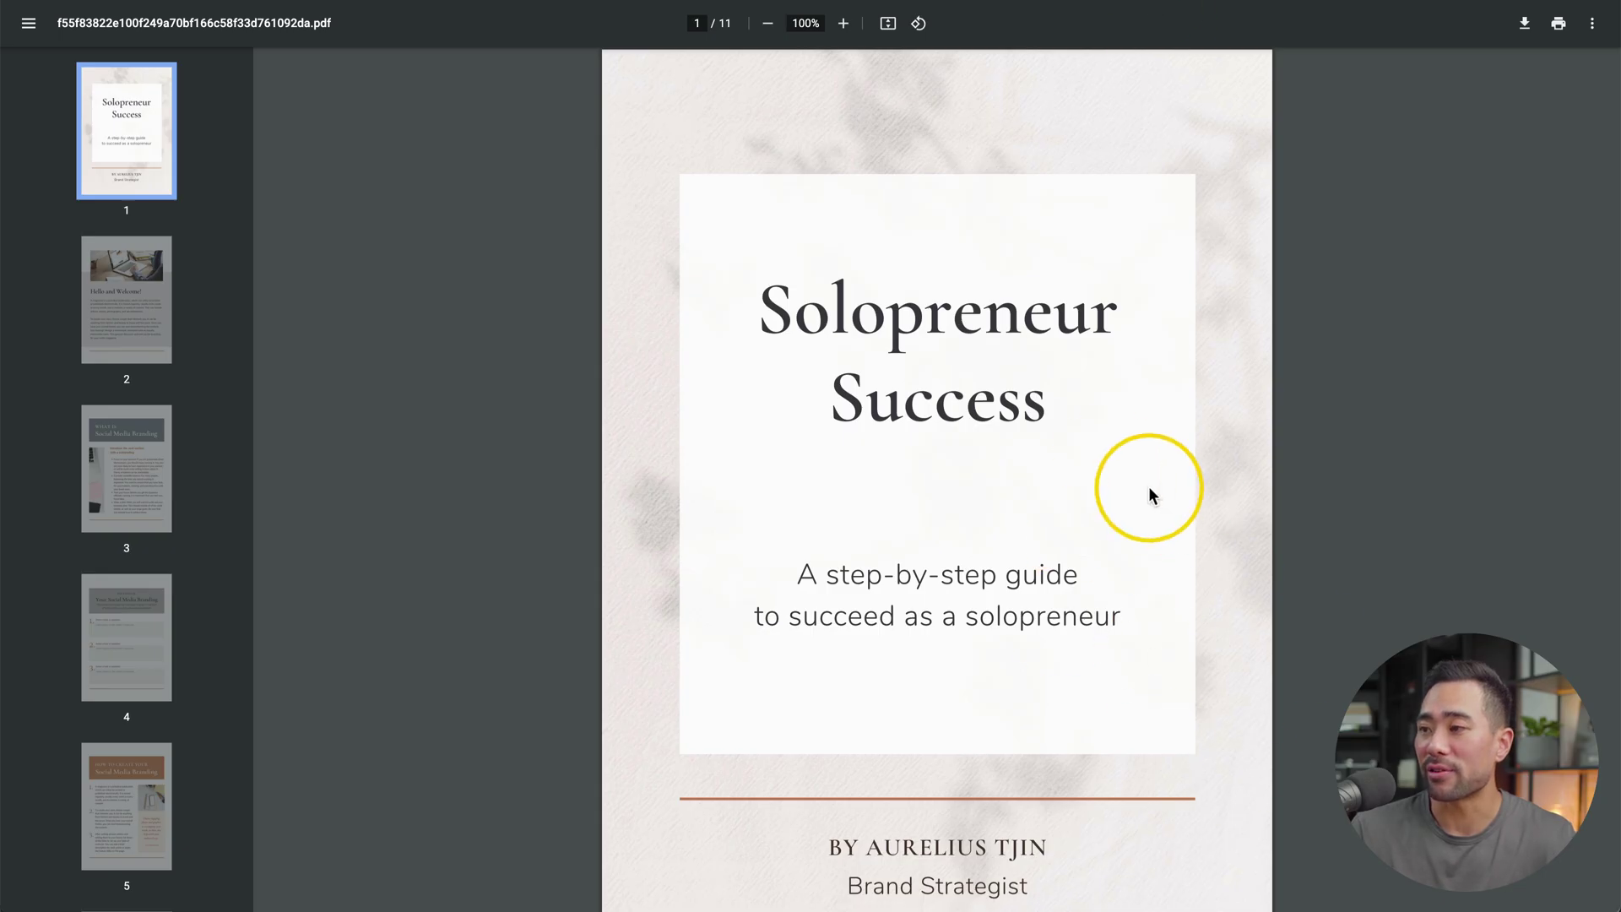
key("ctrl+w")
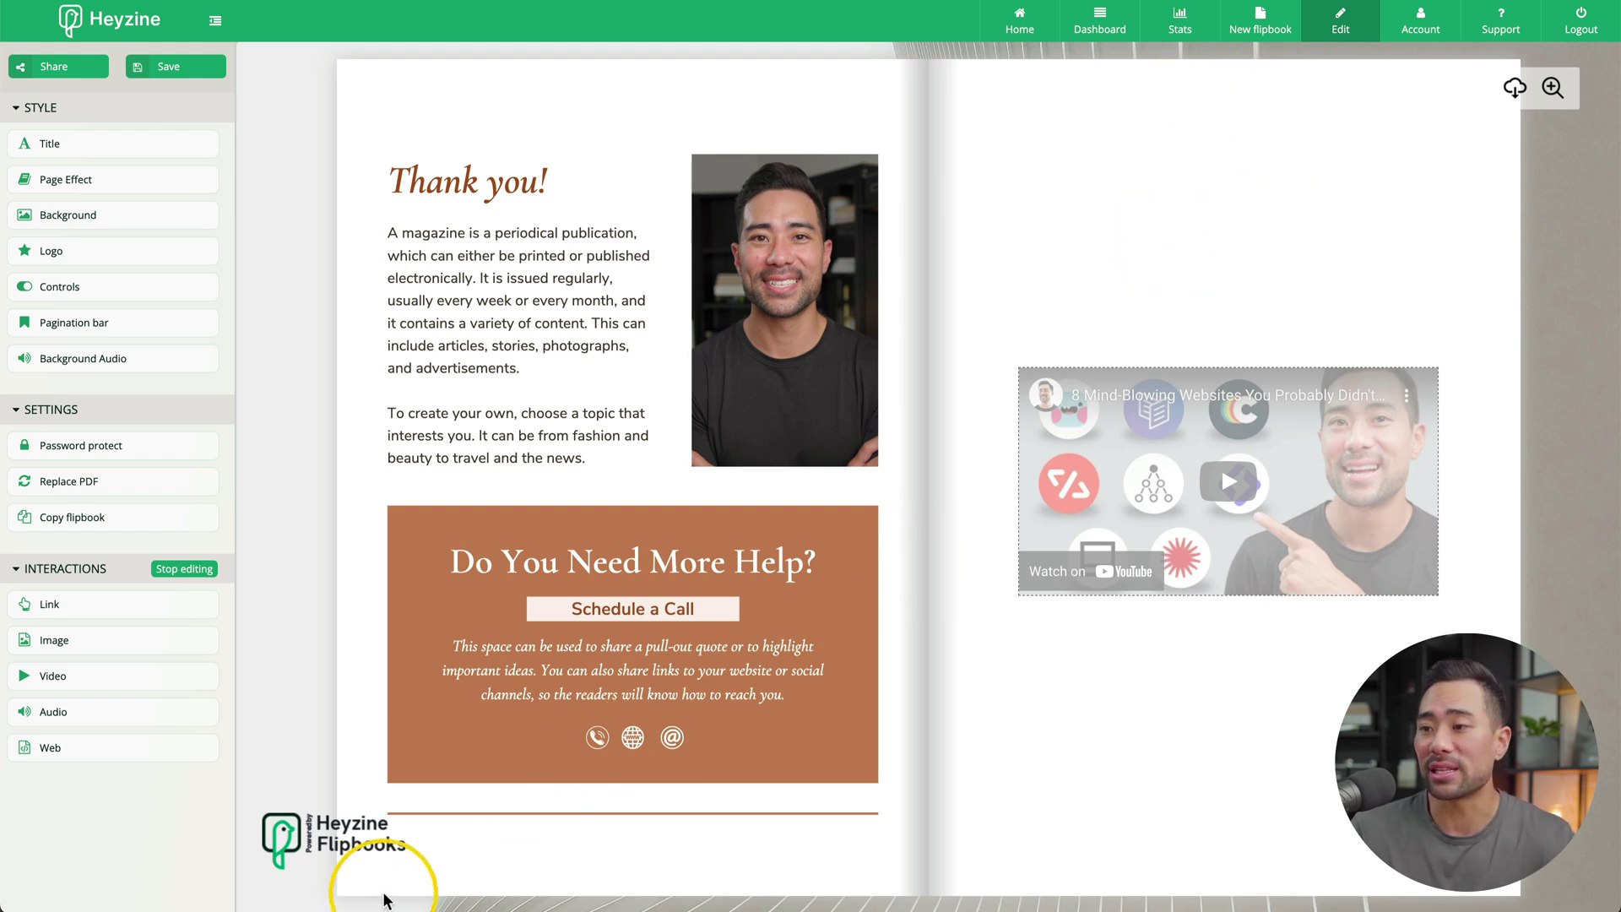
left_click(365, 881)
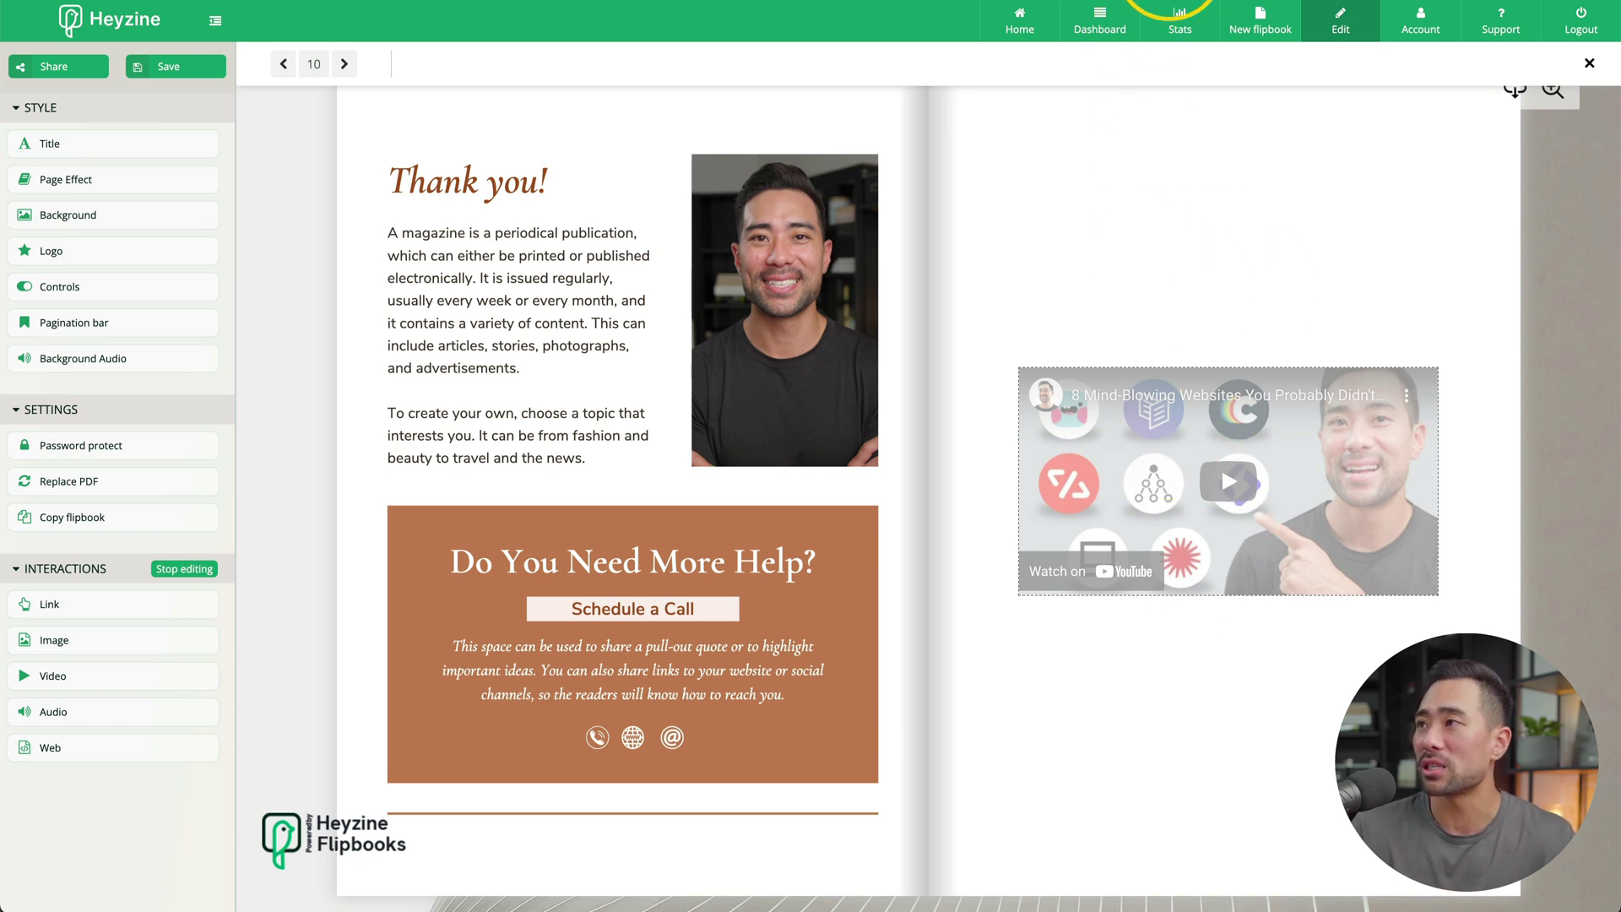
left_click(1169, 2)
scroll(1121, 372, "down", 8)
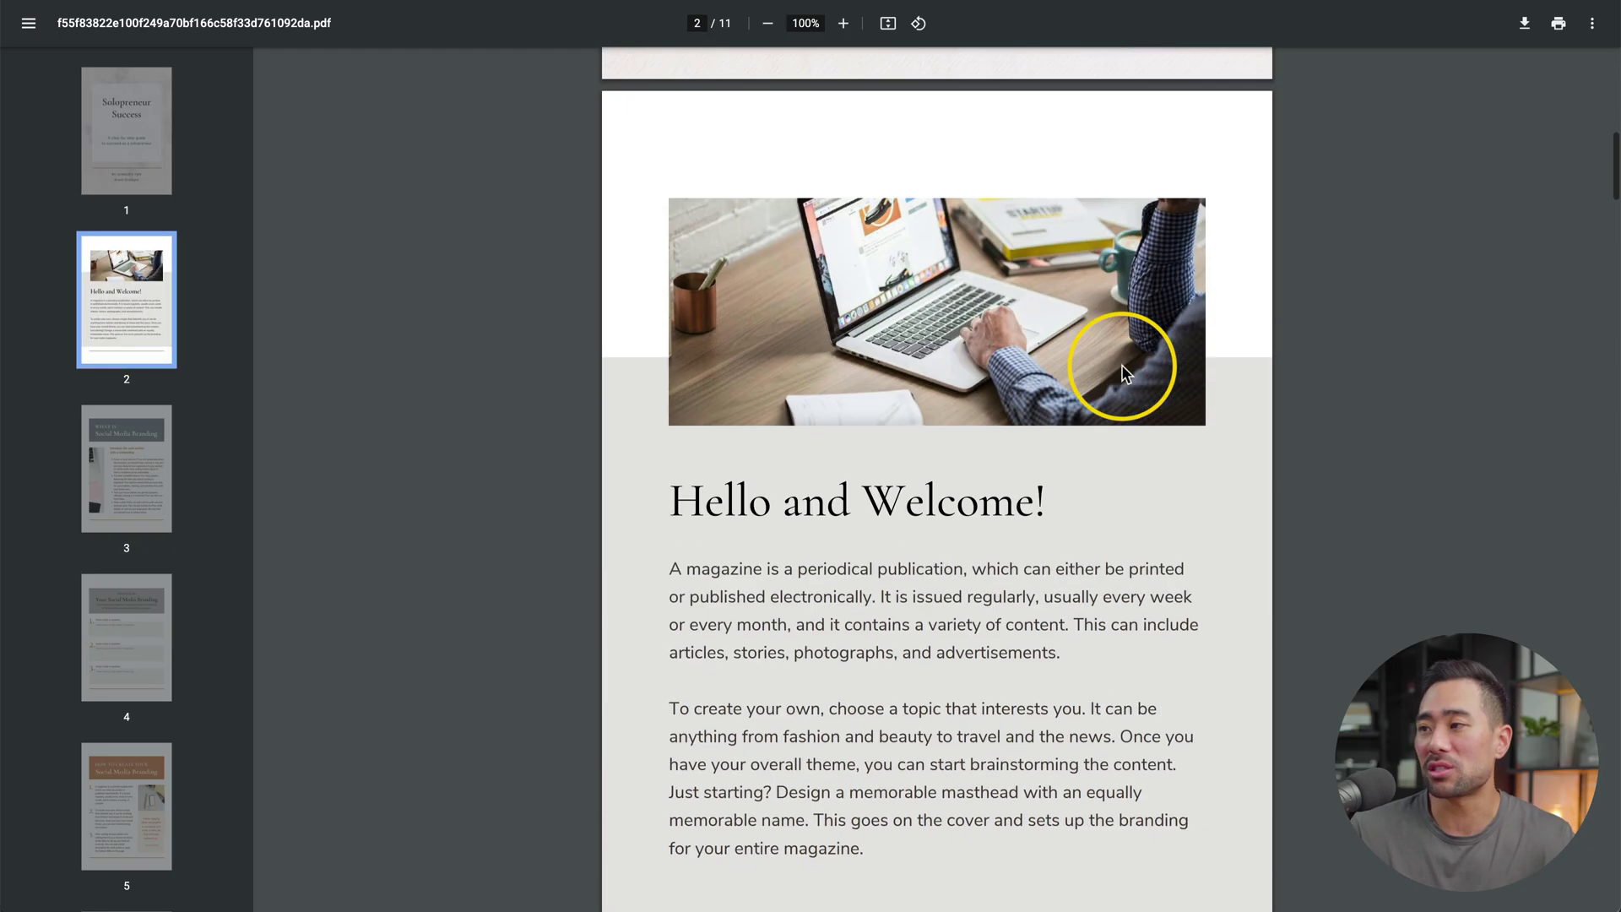
scroll(1123, 371, "down", 20)
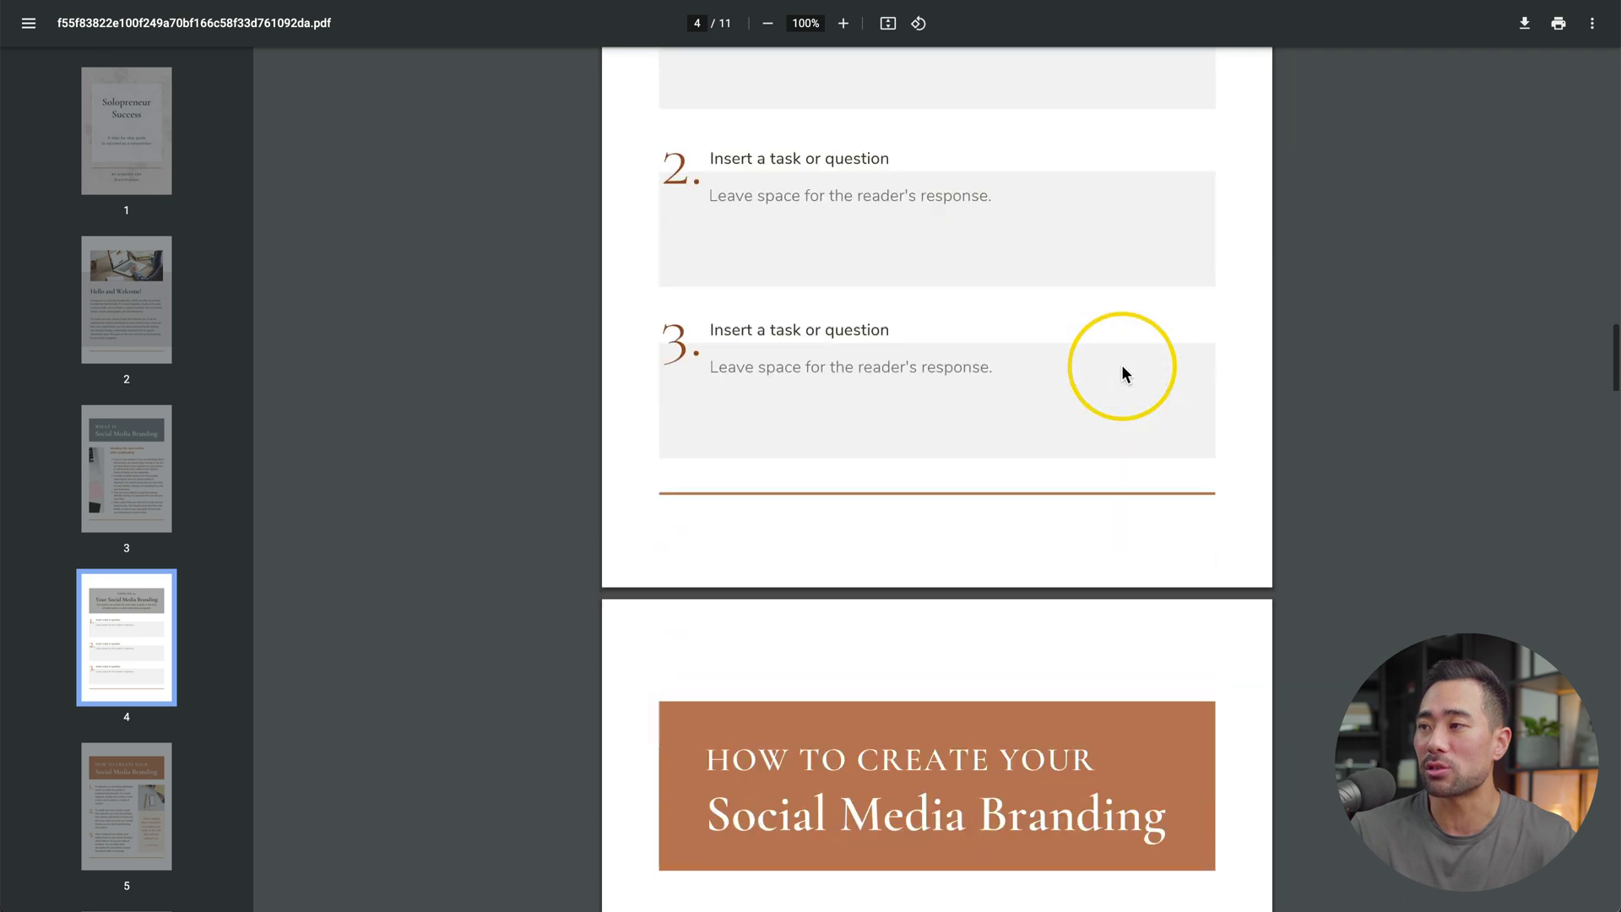
scroll(1121, 372, "down", 20)
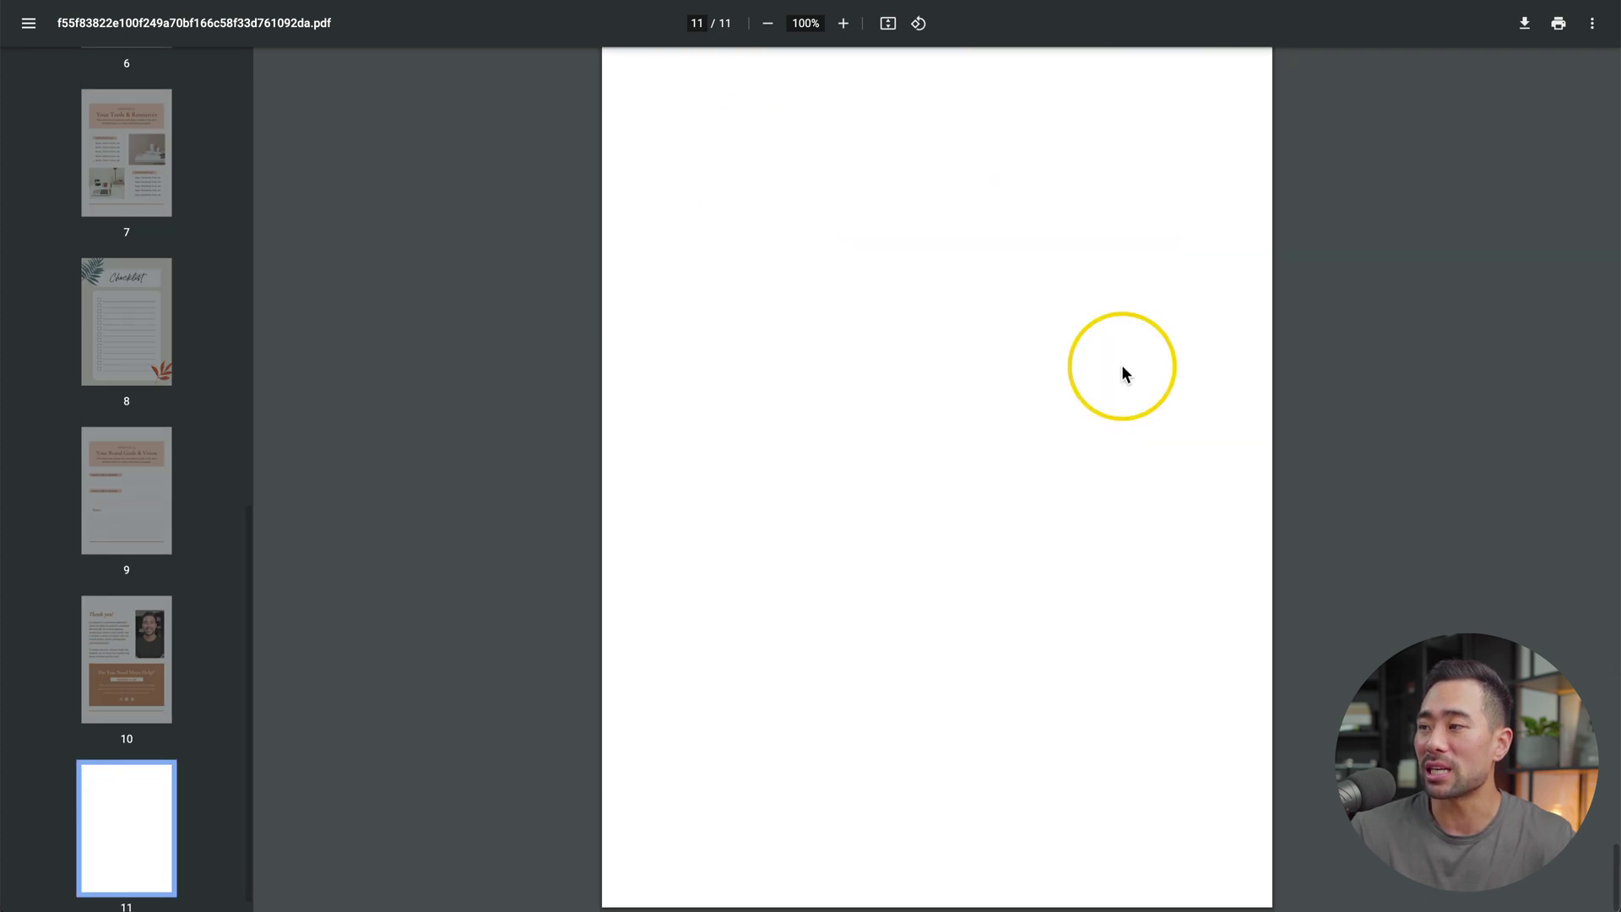
scroll(1121, 371, "up", 3)
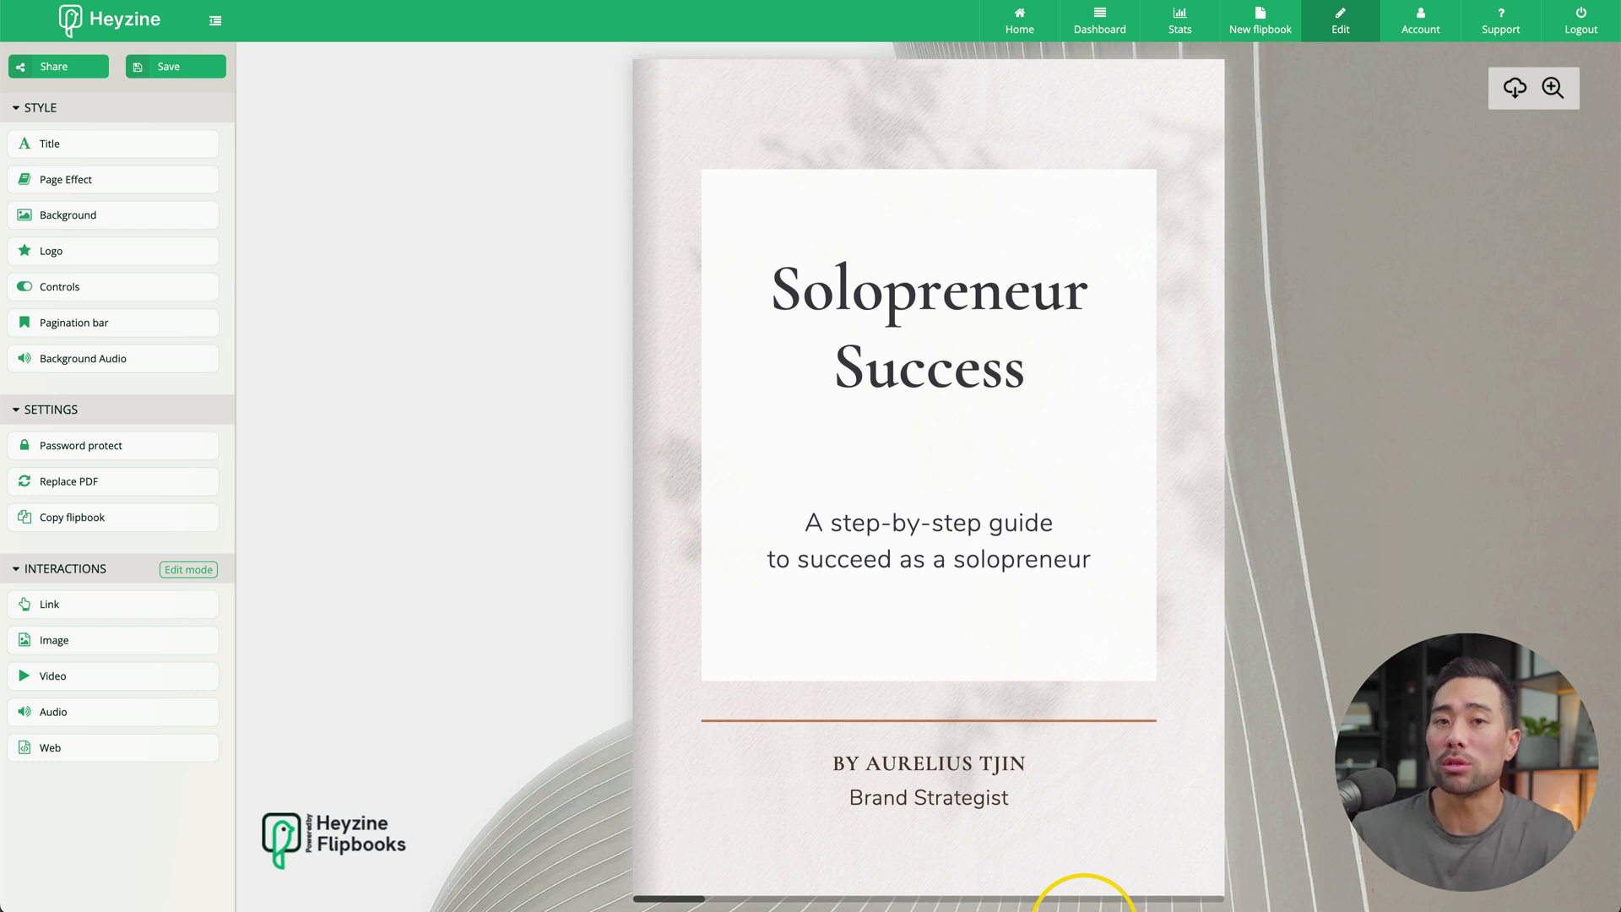
Page forward to the Social Media Branding exercise spread, then show the flipbook's shareable Reader link.
left_click(1175, 858)
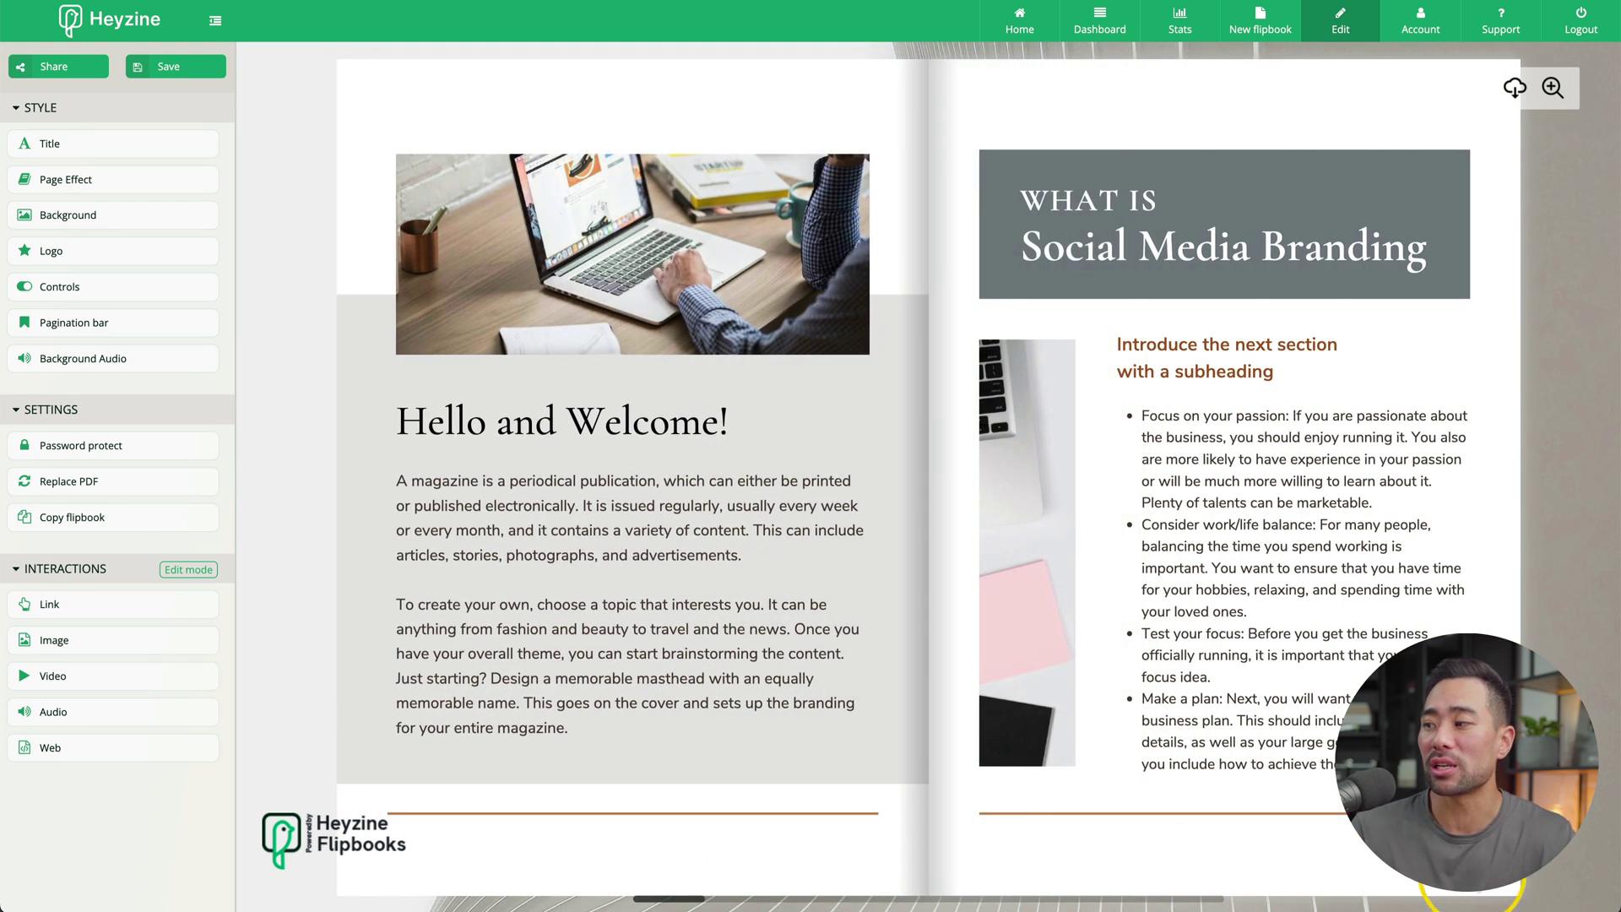
left_click(1483, 905)
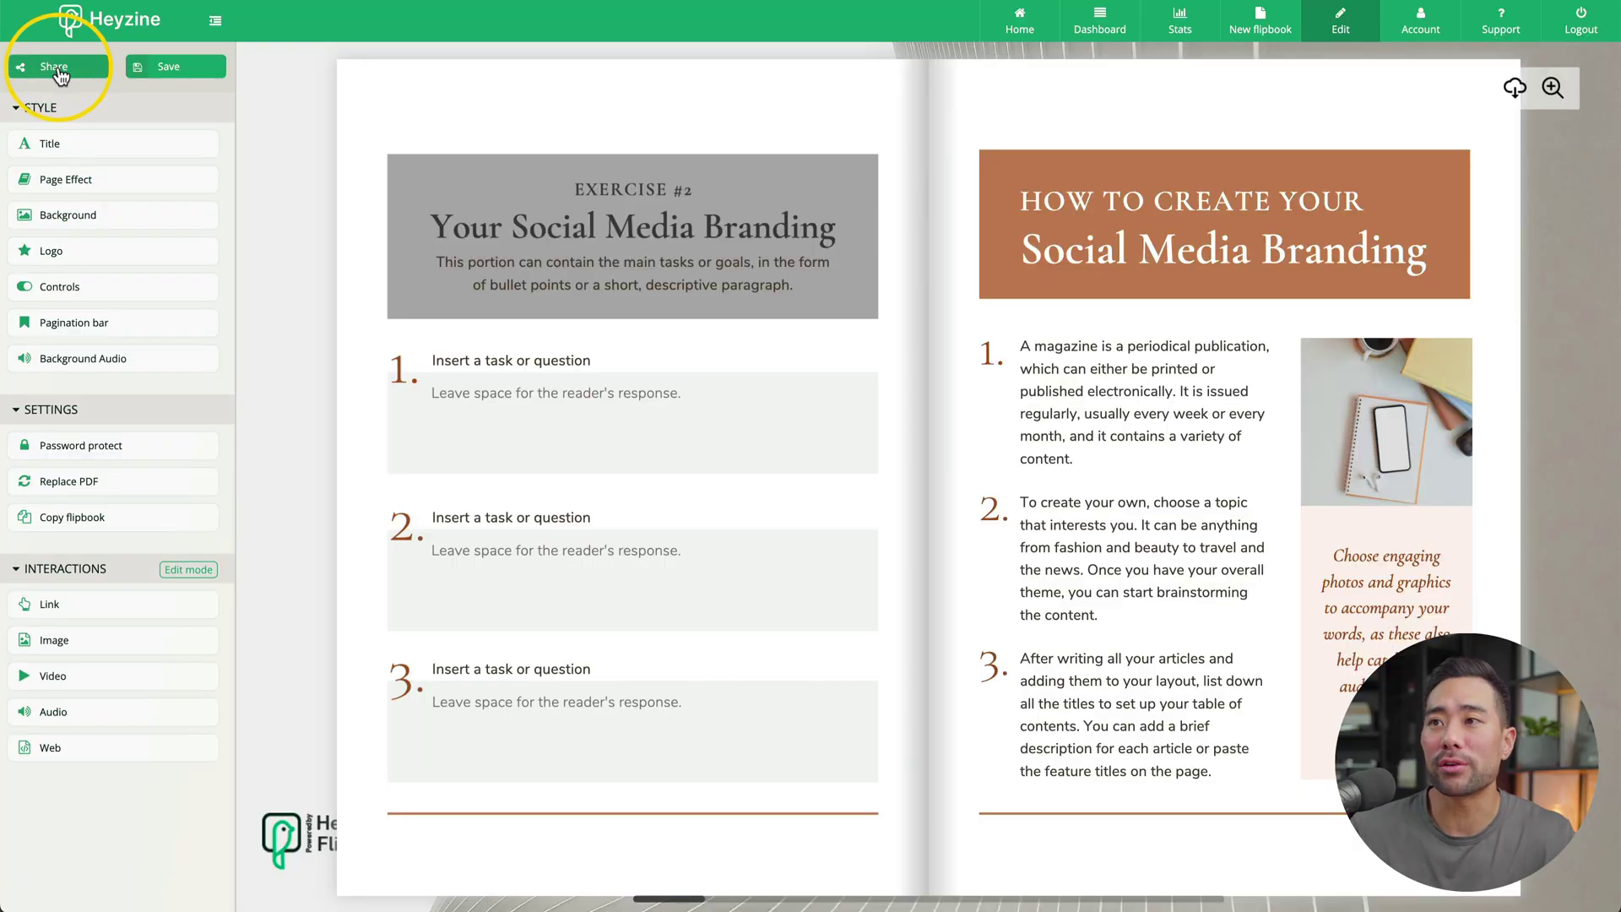
left_click(57, 71)
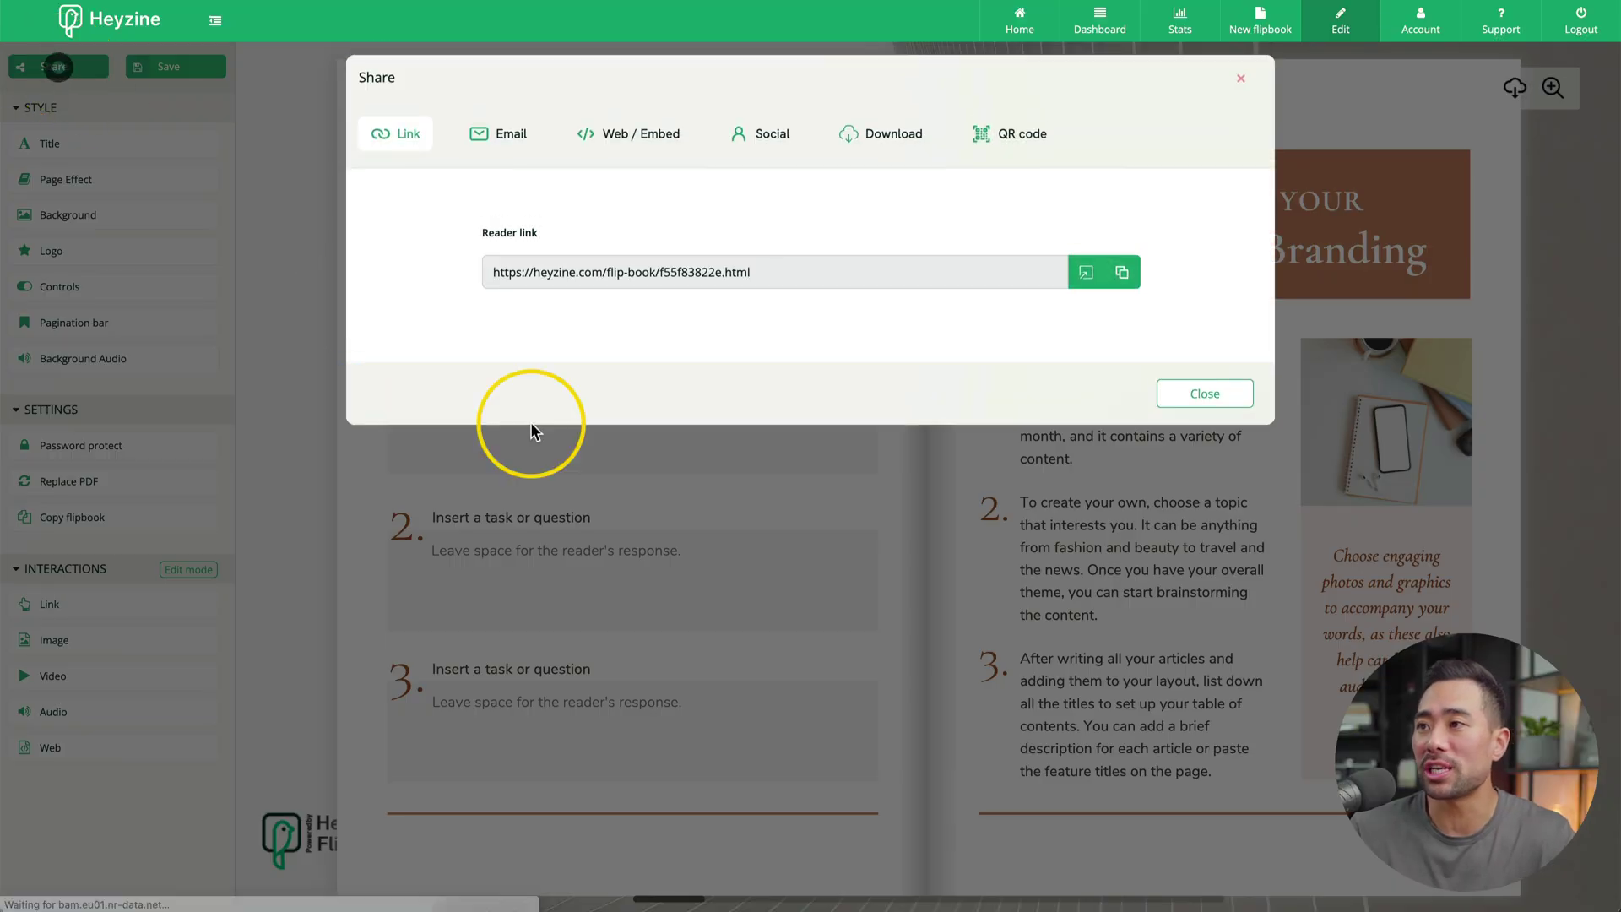